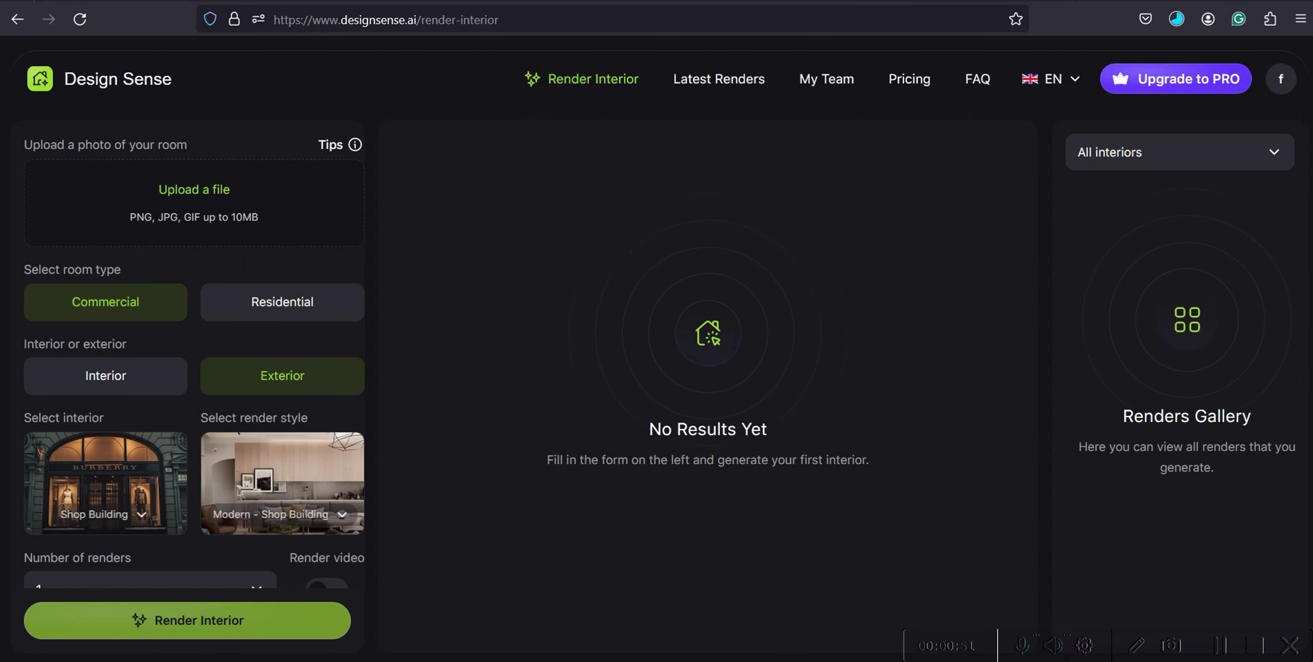
Step: Switch to the Downloads folder in File Explorer and view the AI and AI2 house images
mouse_move(697, 661)
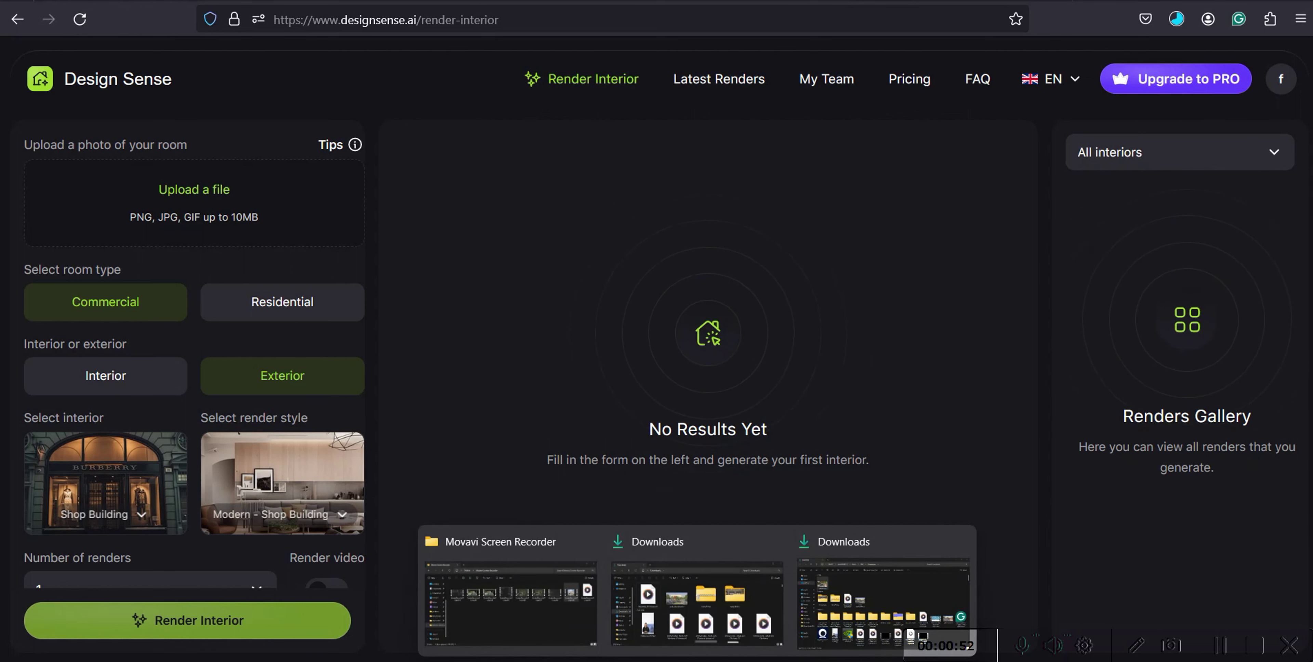
click(861, 620)
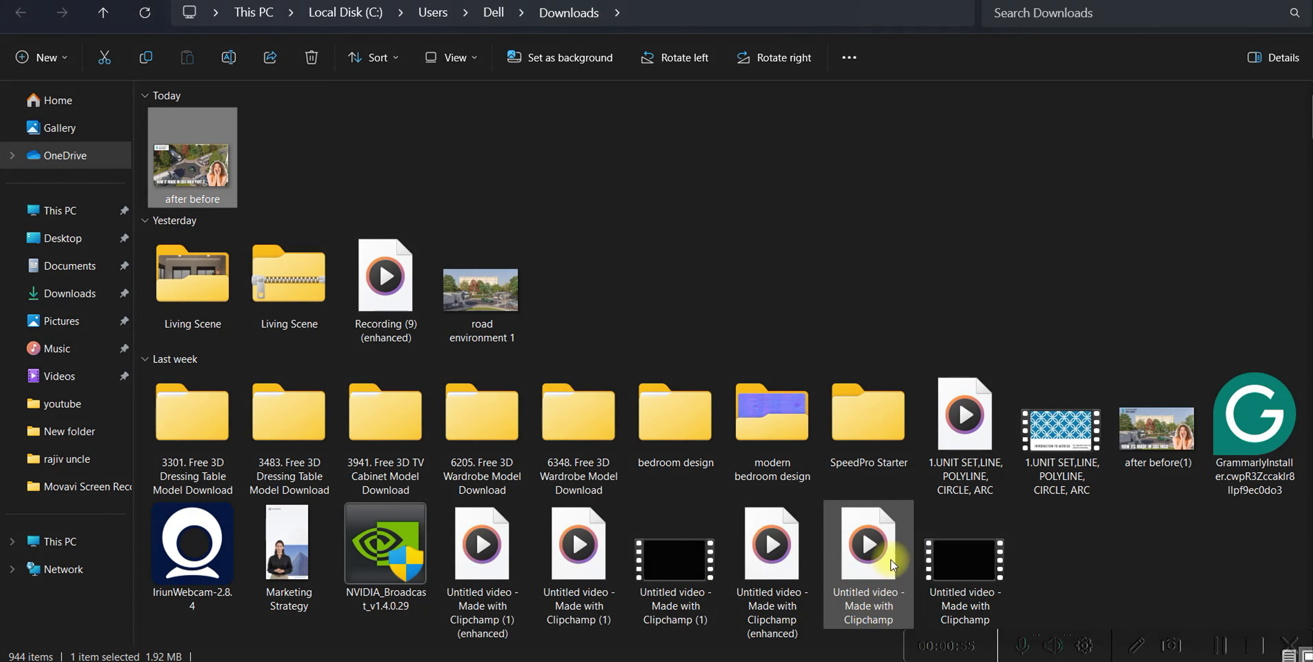
scroll(844, 493, down, 10)
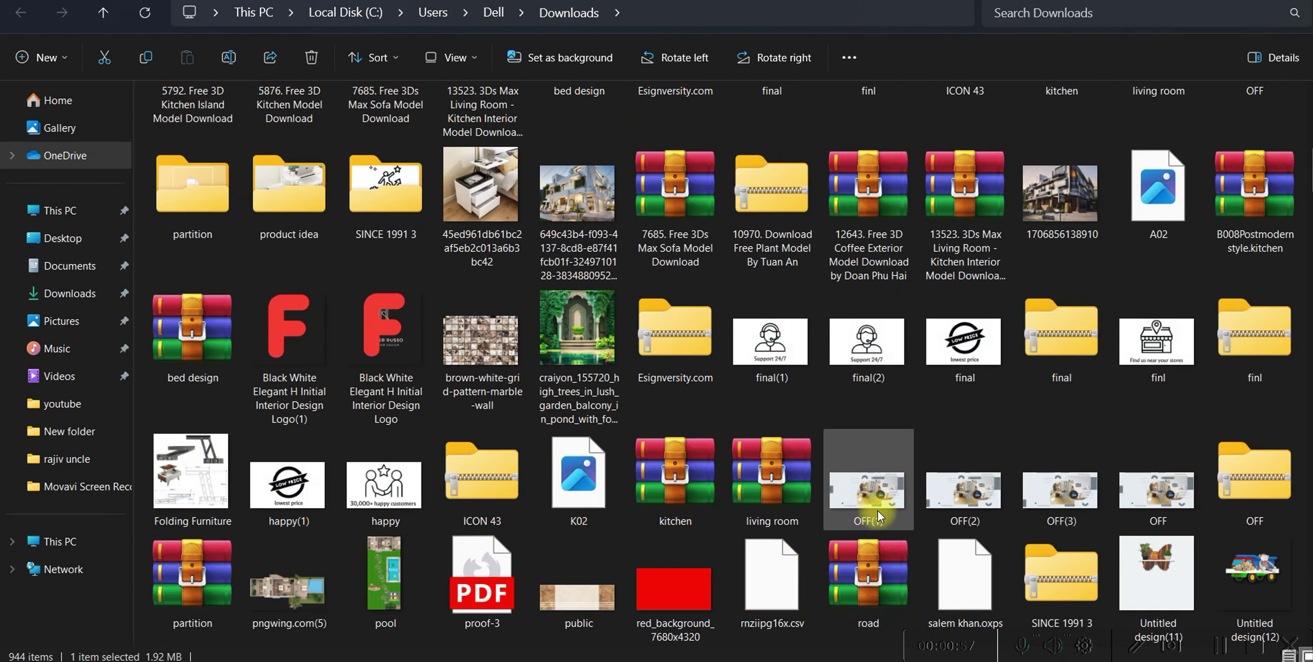
scroll(877, 510, down, 15)
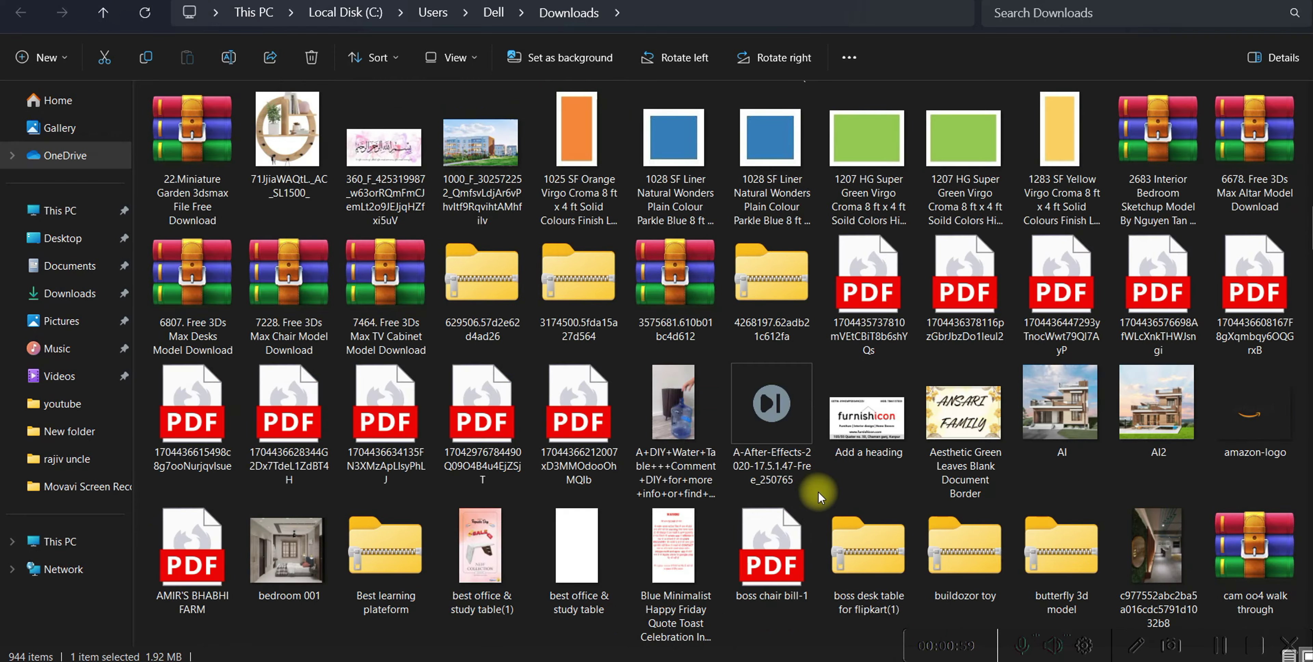
scroll(821, 492, down, 3)
scroll(989, 454, up, 3)
click(1053, 428)
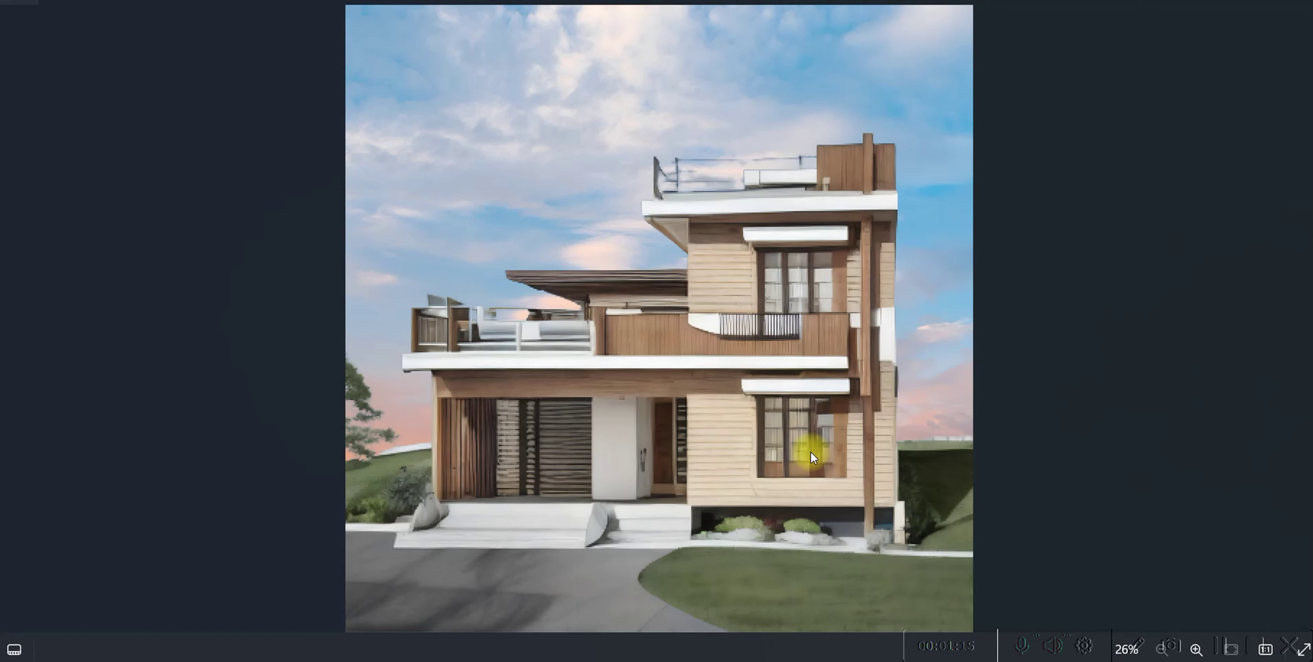
key(Right)
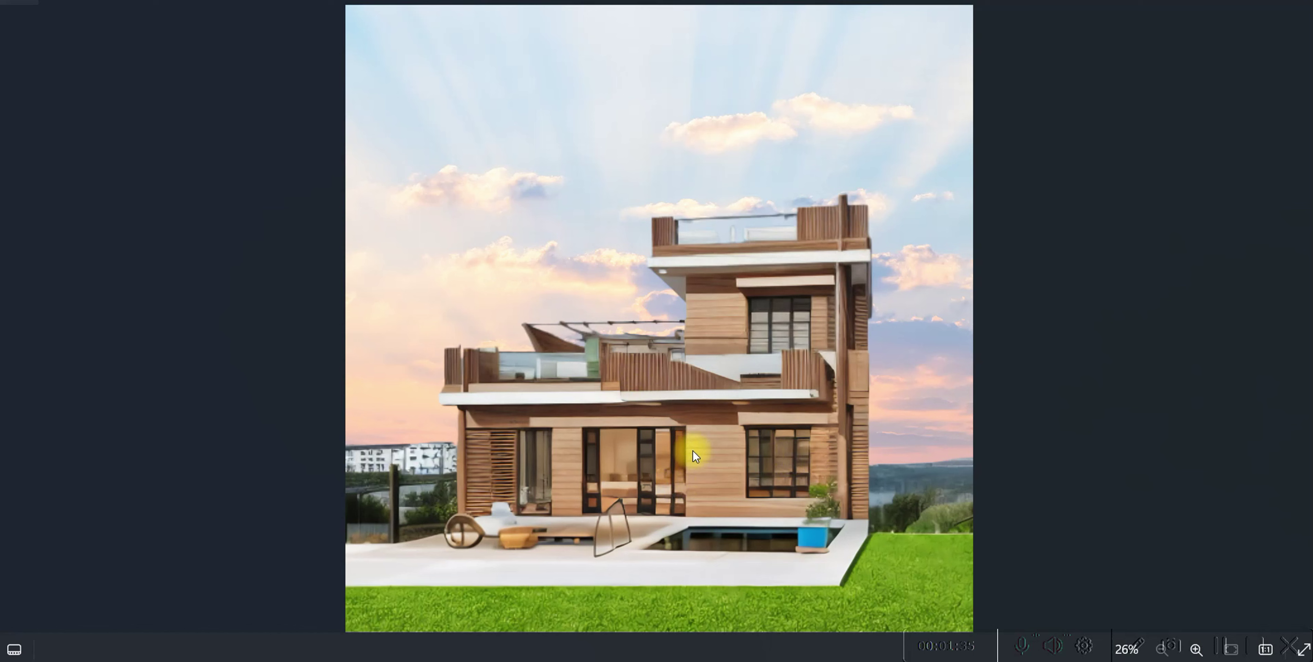
Step: Return to the Downloads window and browse to New Volume (D:)
mouse_move(657, 656)
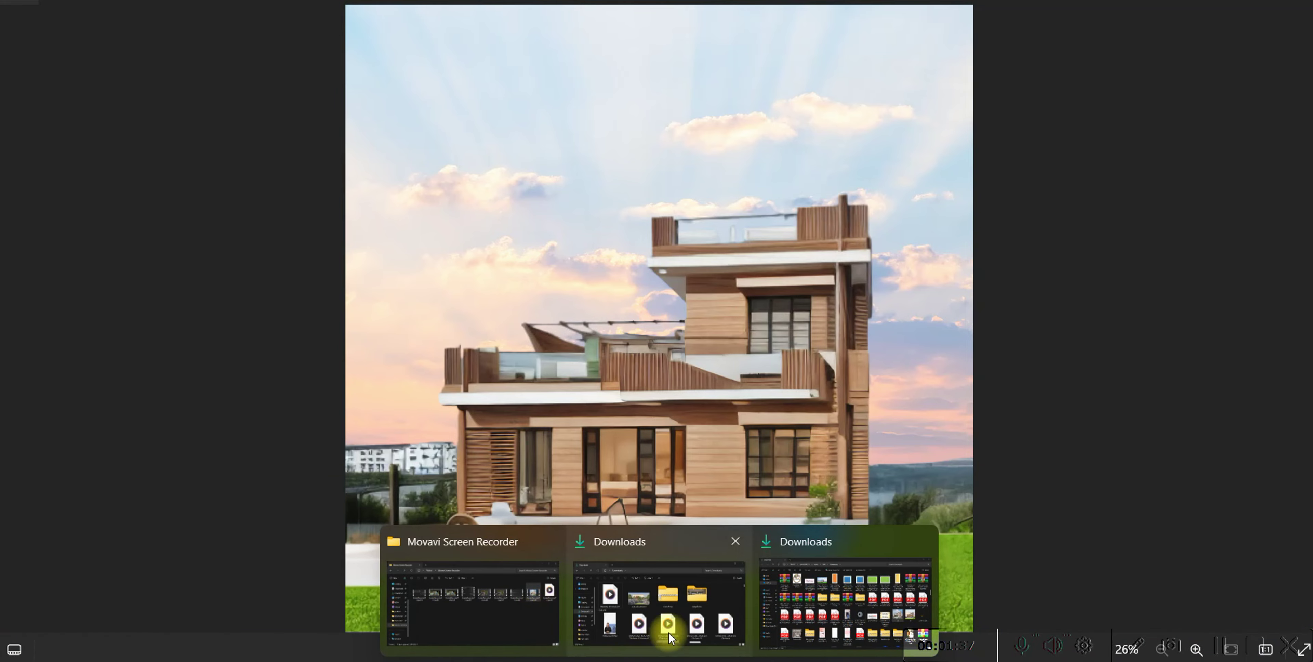
click(853, 601)
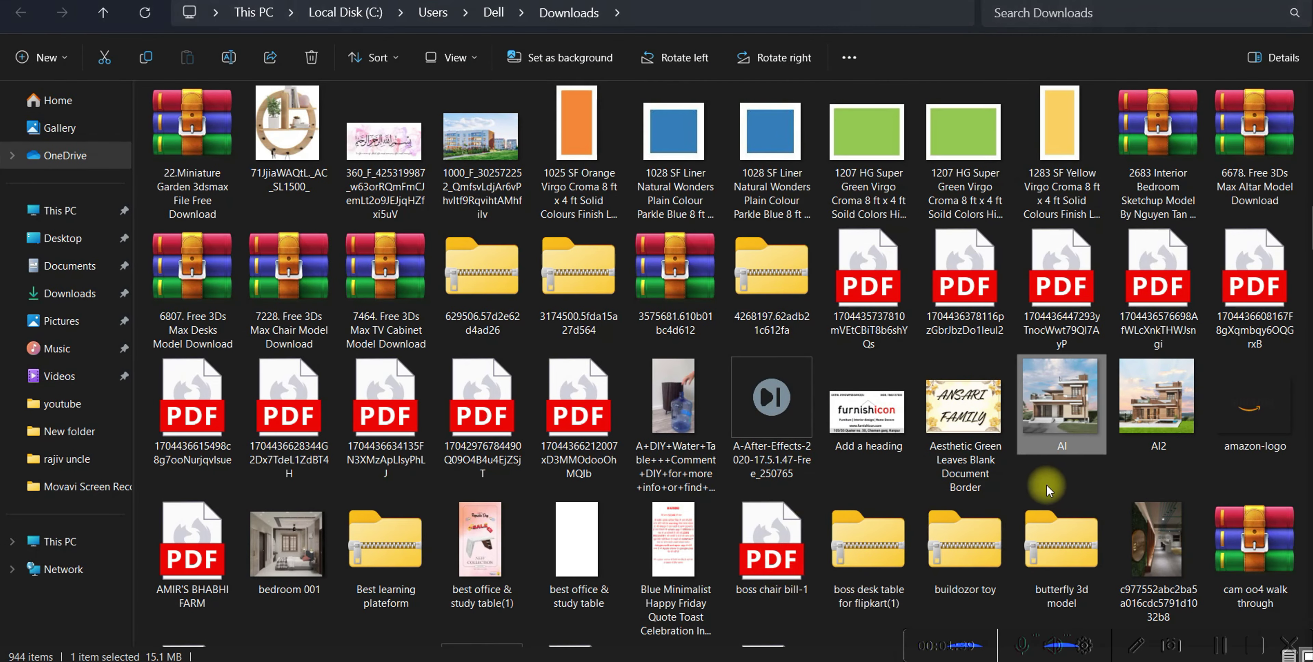
click(241, 14)
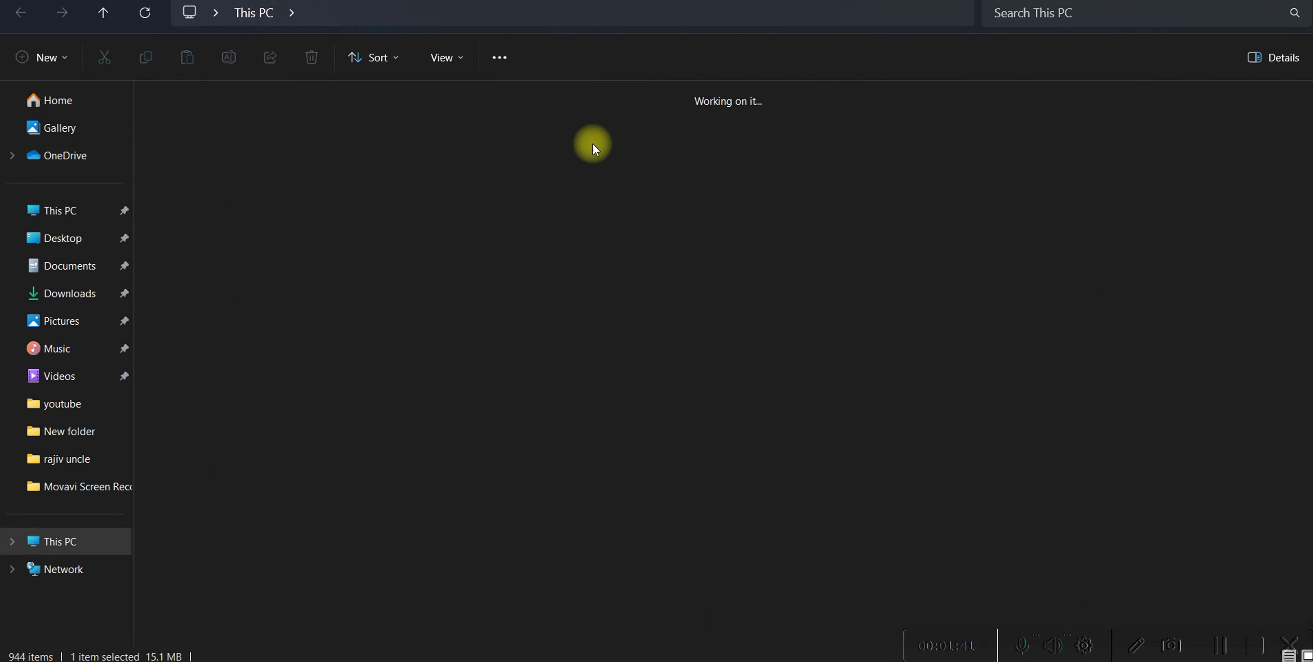
double_click(695, 123)
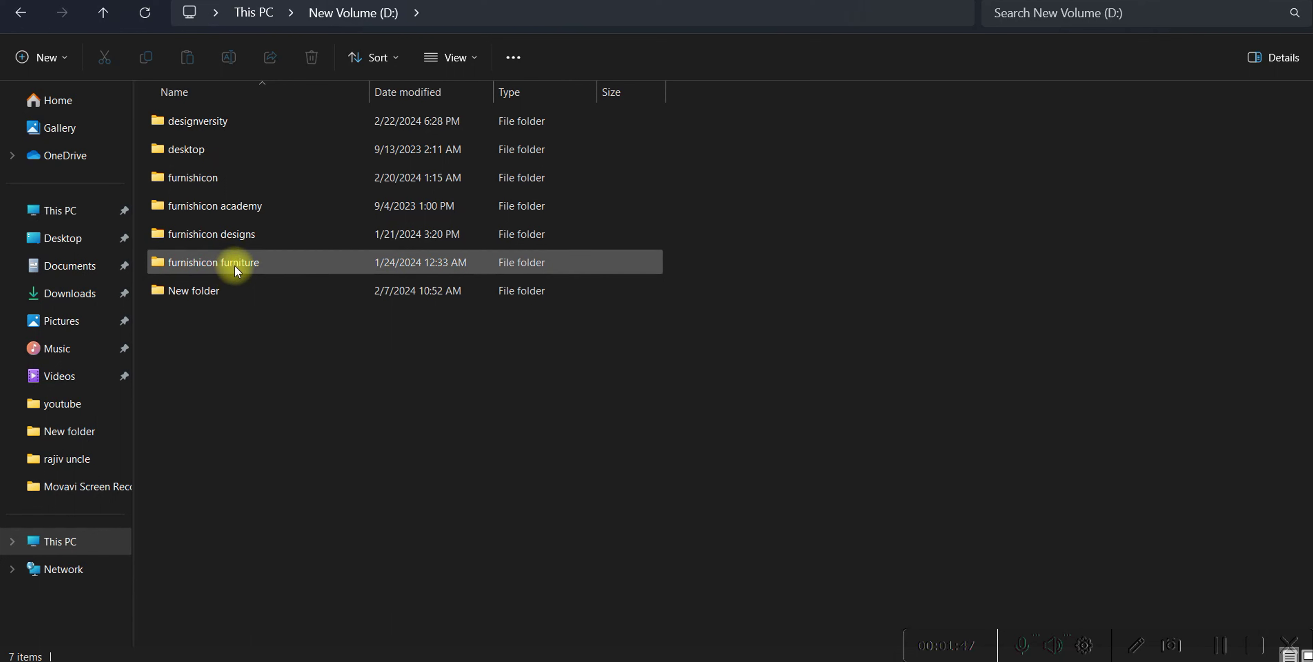
double_click(237, 240)
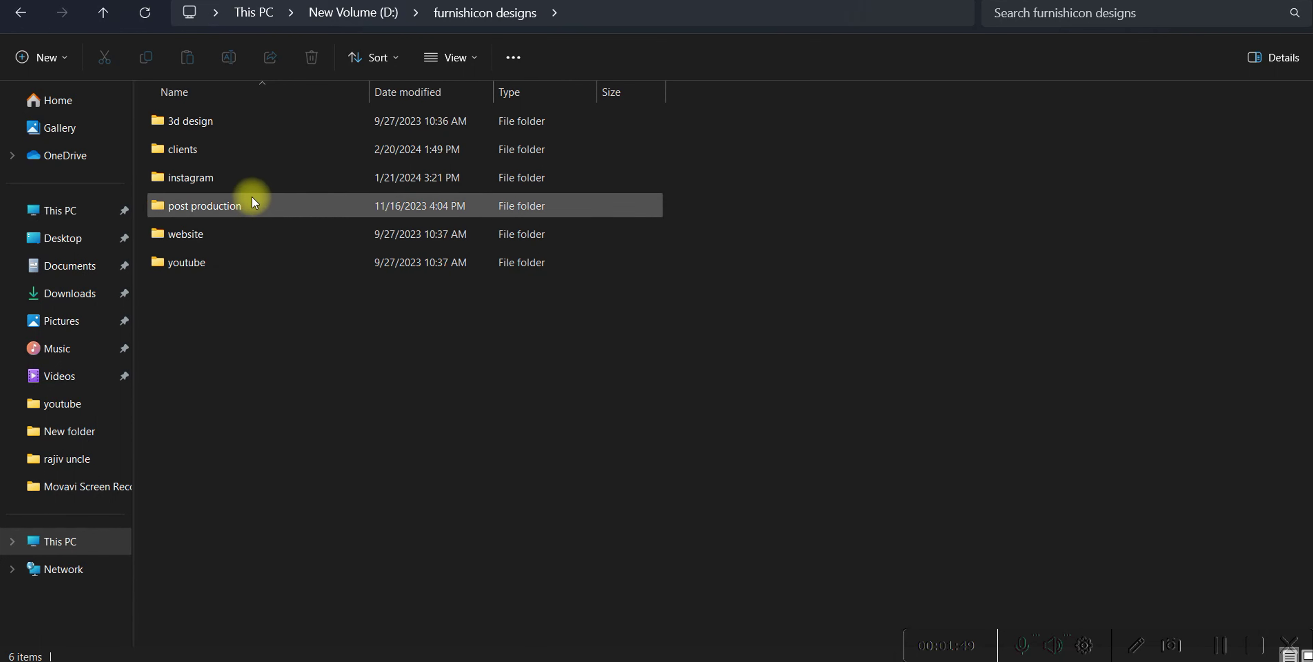
double_click(246, 154)
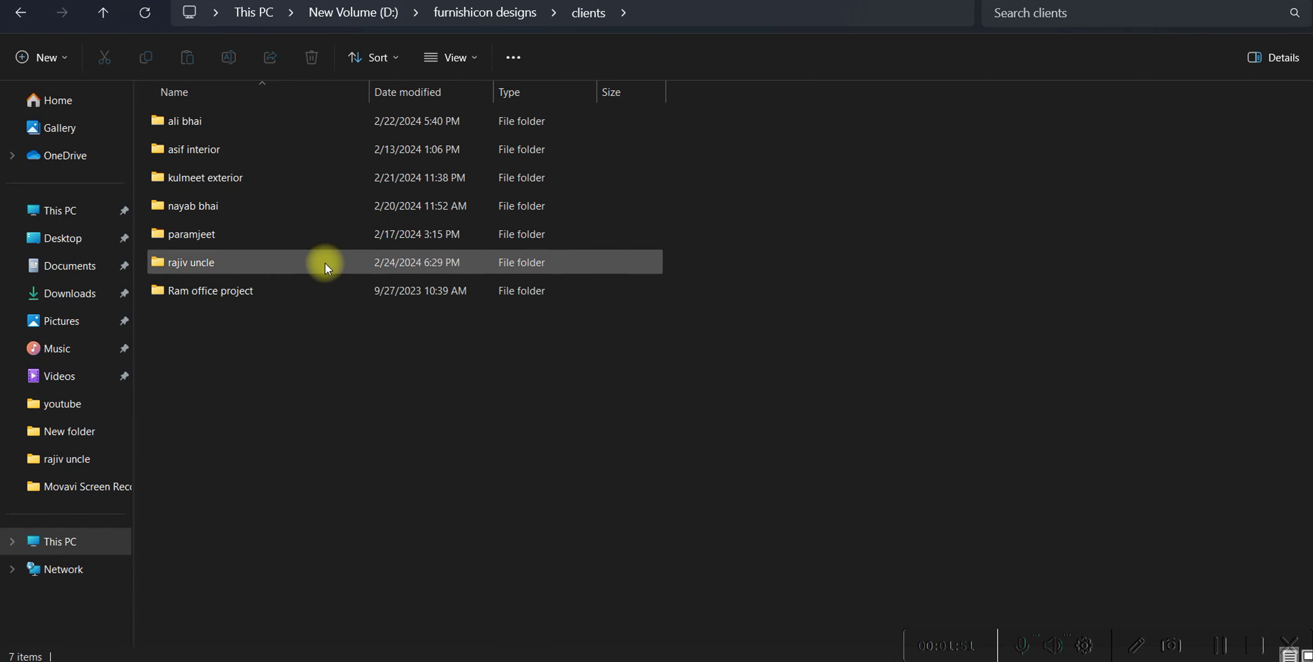
key(alt+Left)
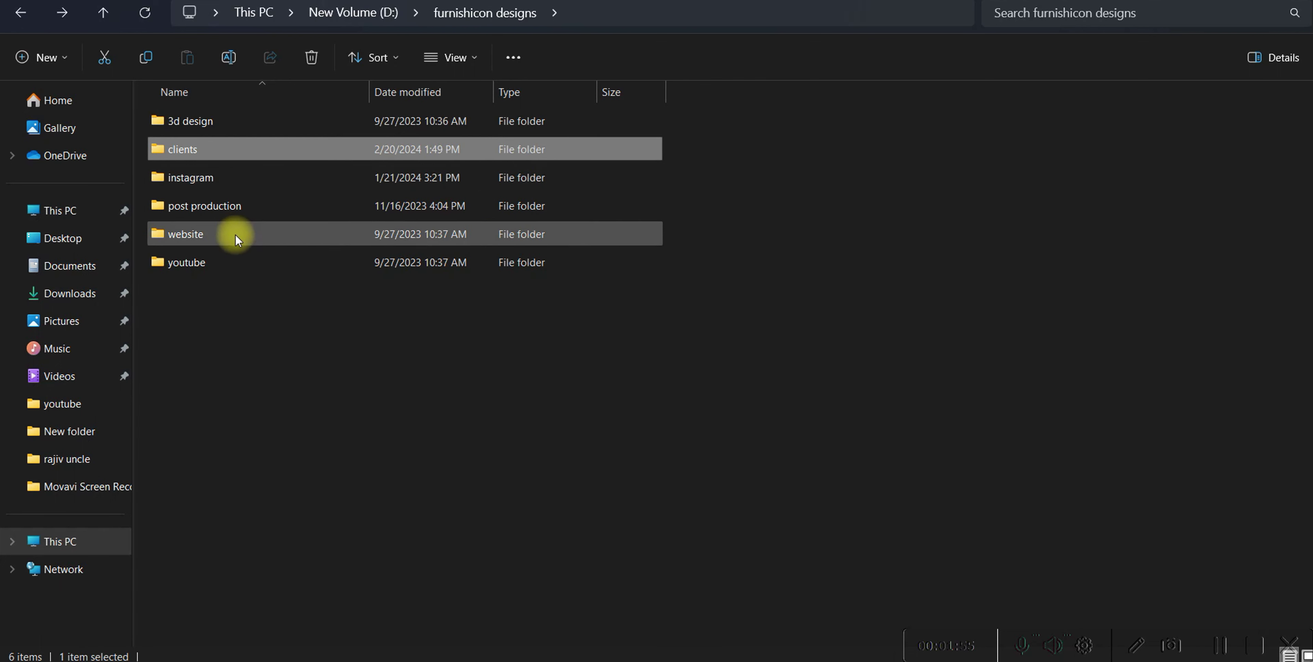
key(alt+Left)
Step: Open the hamirpur project folder inside the relevant client's folder under furnishicon > client
double_click(207, 182)
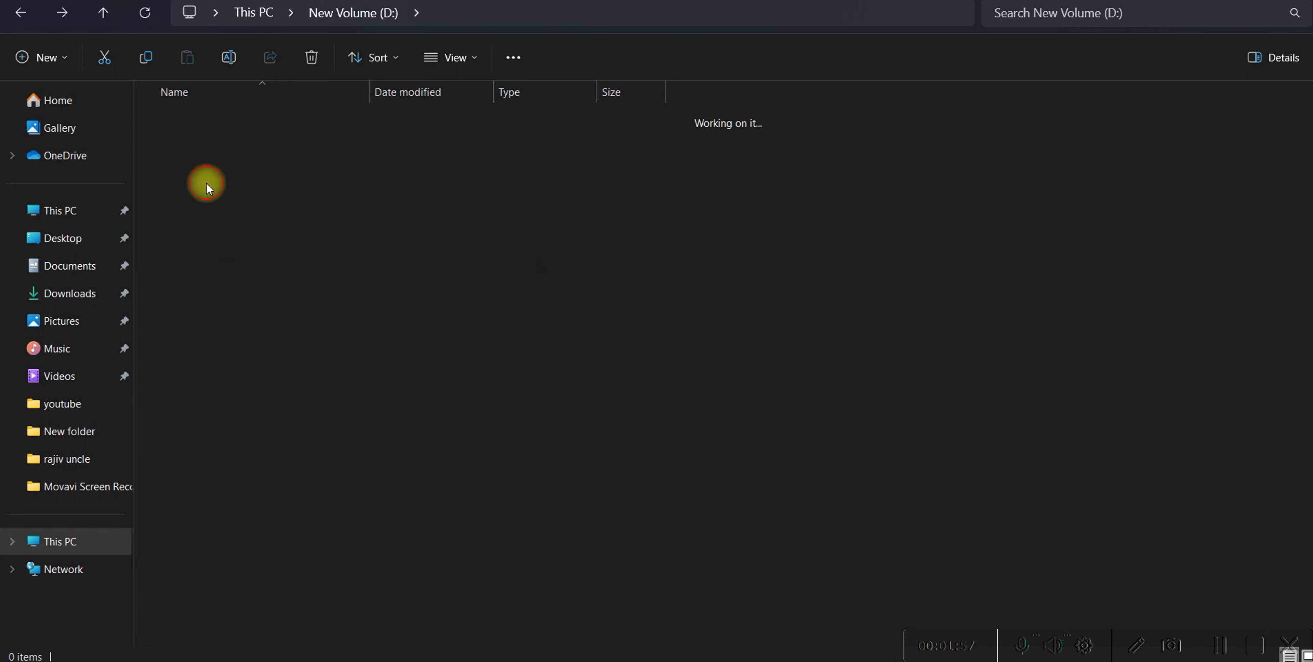
double_click(231, 211)
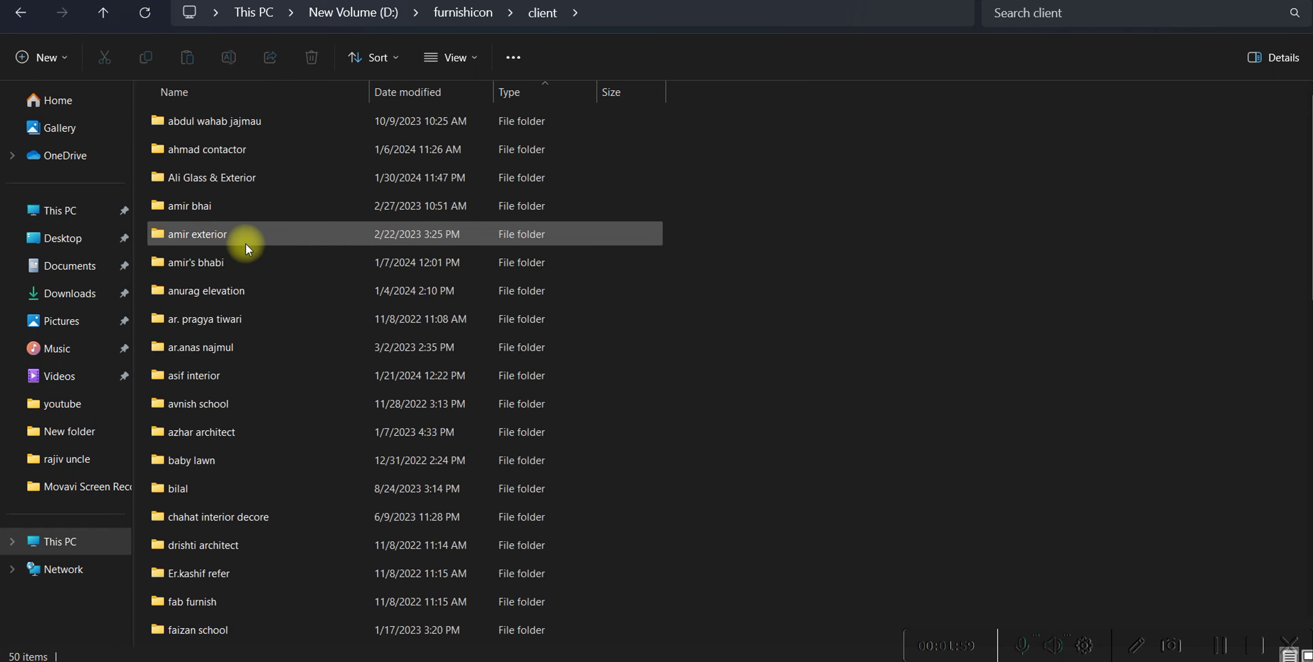
key(f)
key(f)
key(f)
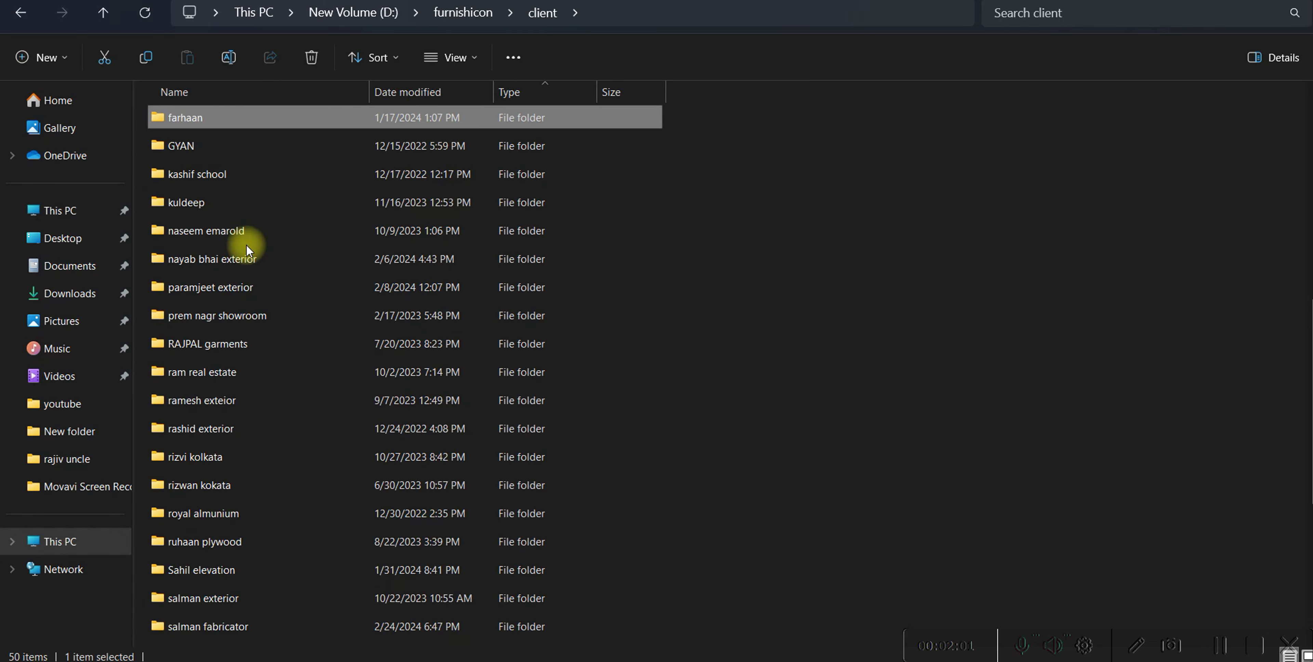
key(f)
key(f)
key(f)
key(f)
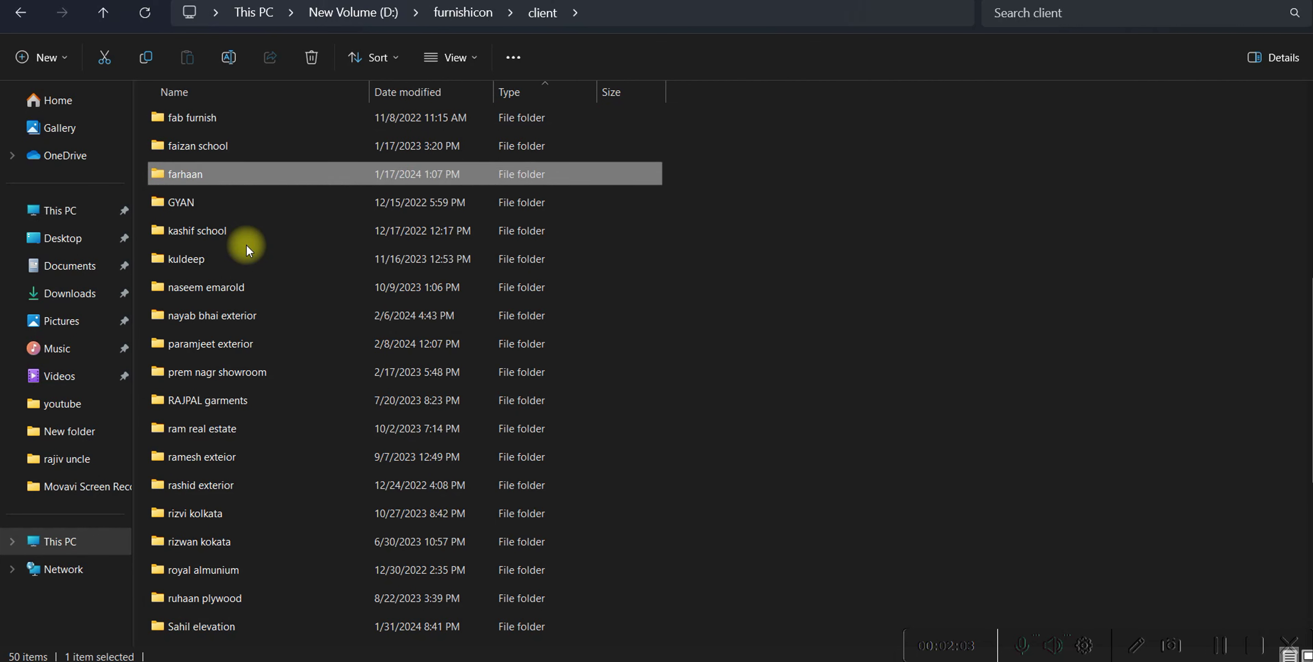
key(f)
key(f)
key(Return)
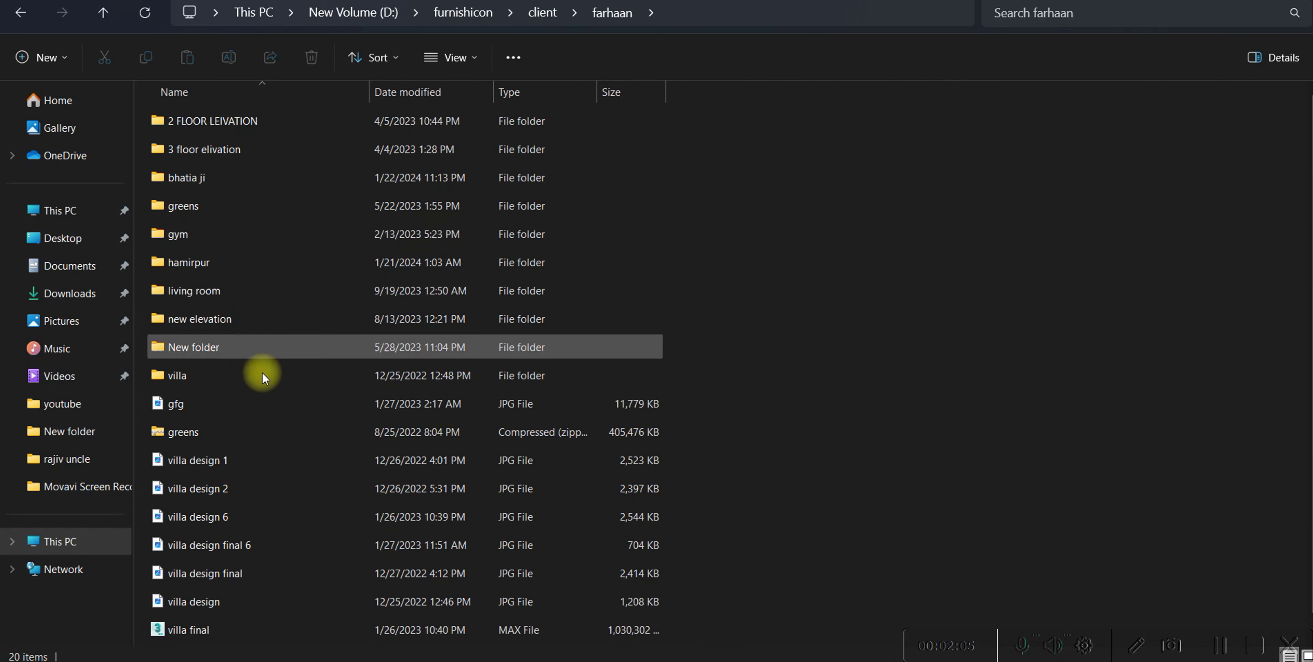
double_click(267, 264)
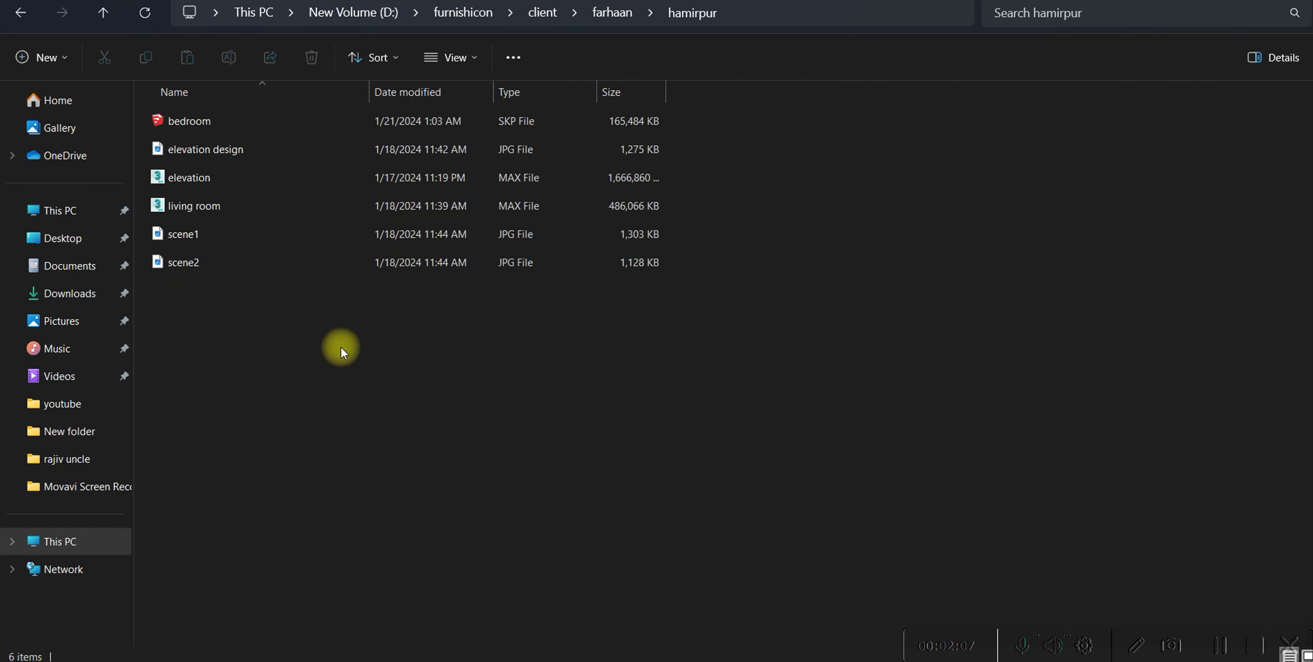
Step: View the scene1 and scene2 images, and show the elevation design image in a maximized viewer
click(245, 244)
double_click(245, 243)
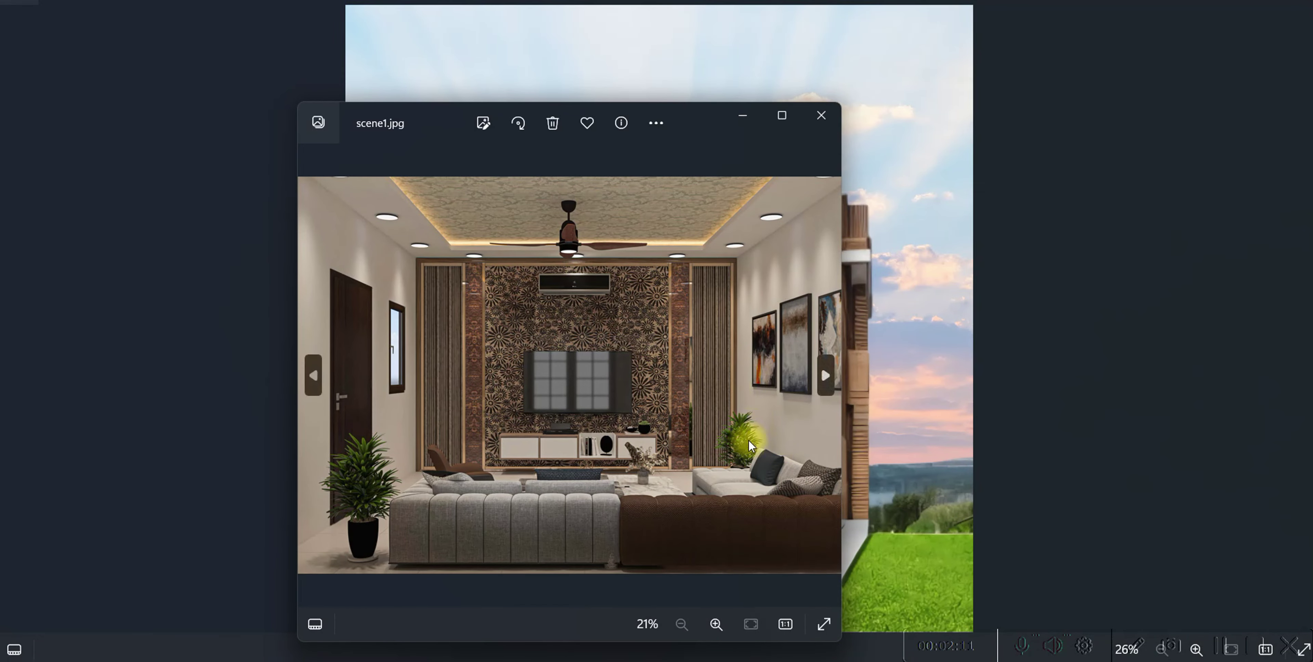
key(Right)
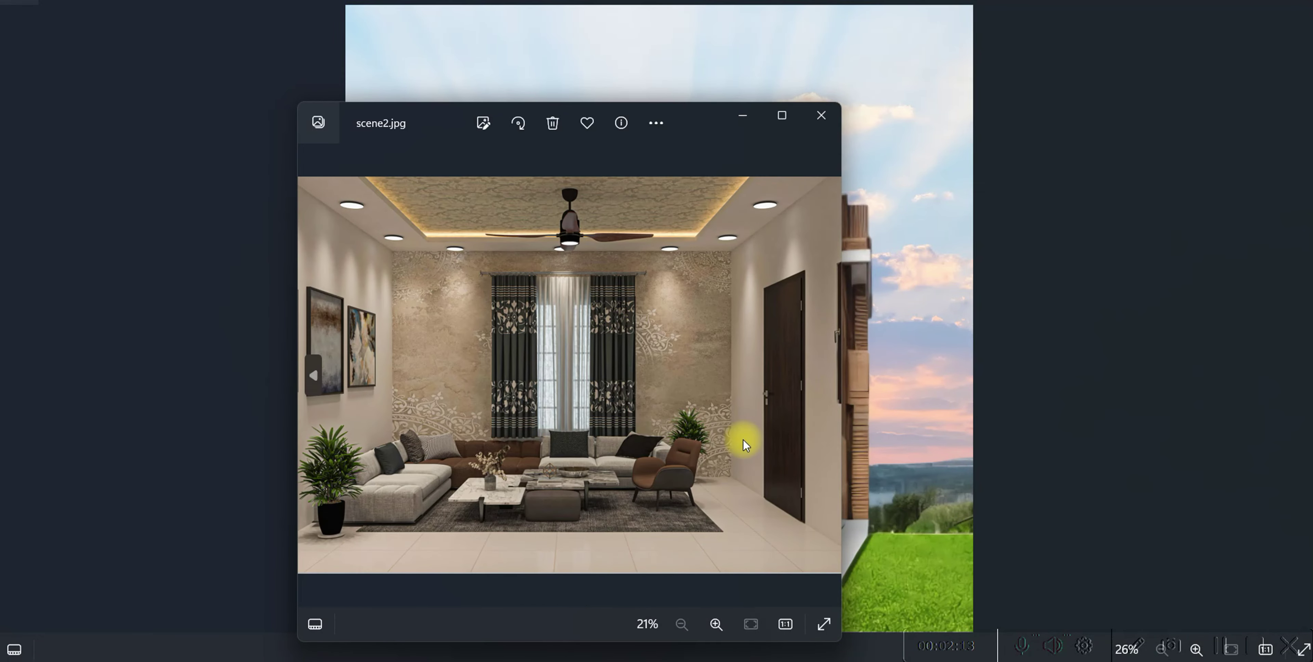
key(Right)
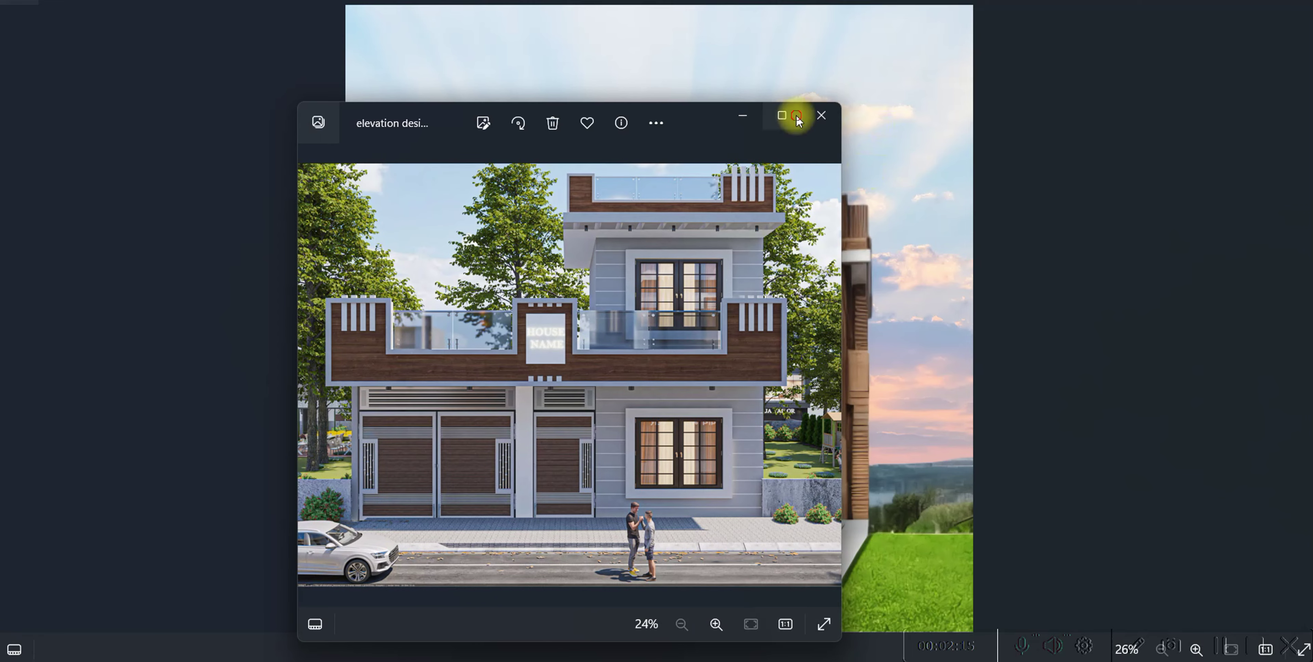
click(782, 115)
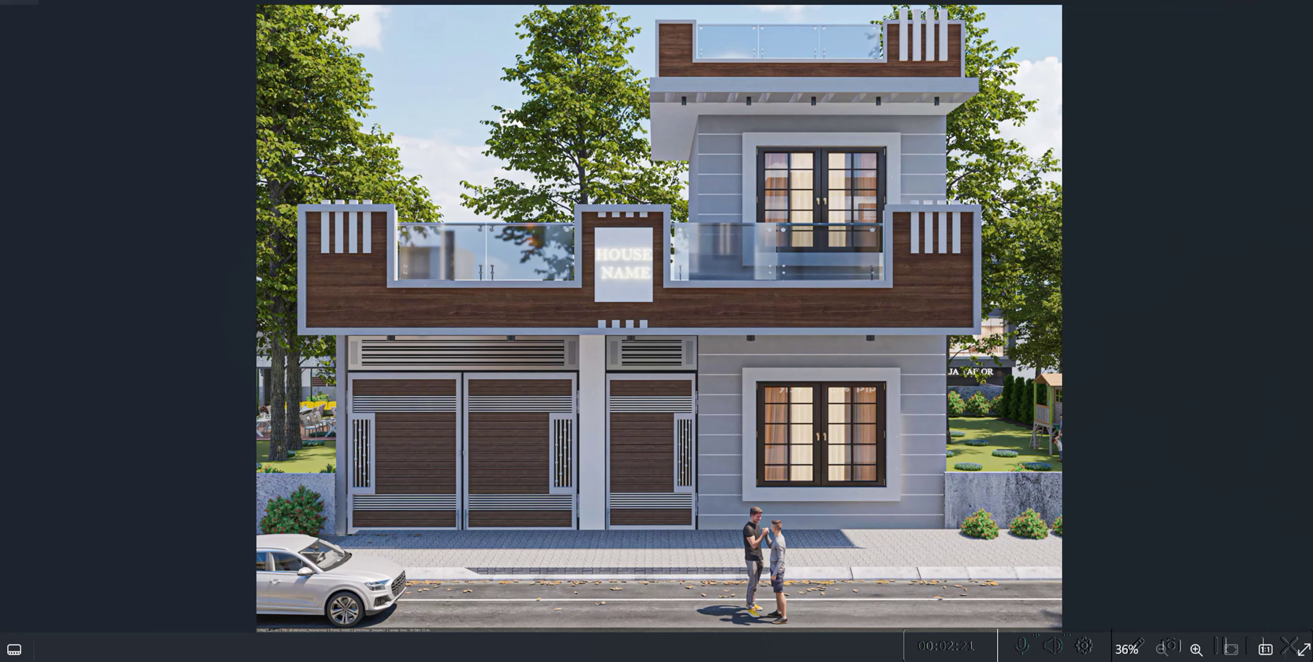
Step: Compare the elevation design image with the AI-generated house images
key(Right)
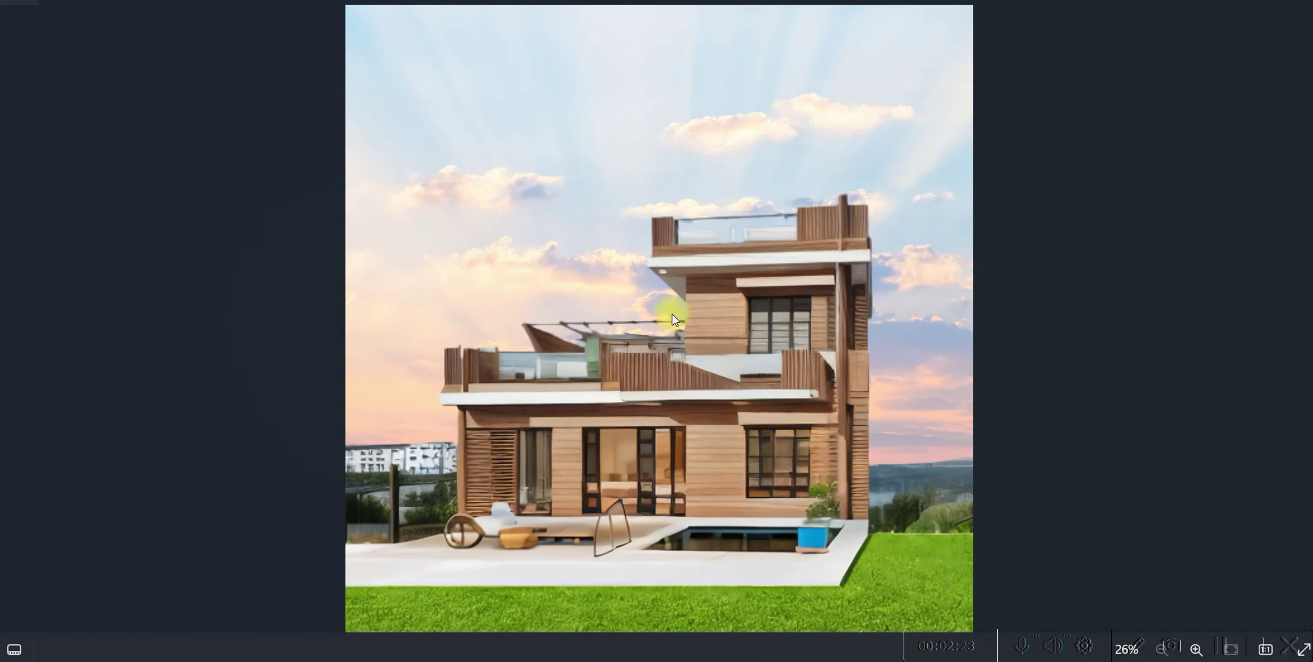
key(Left)
key(Right)
key(Right)
mouse_move(544, 656)
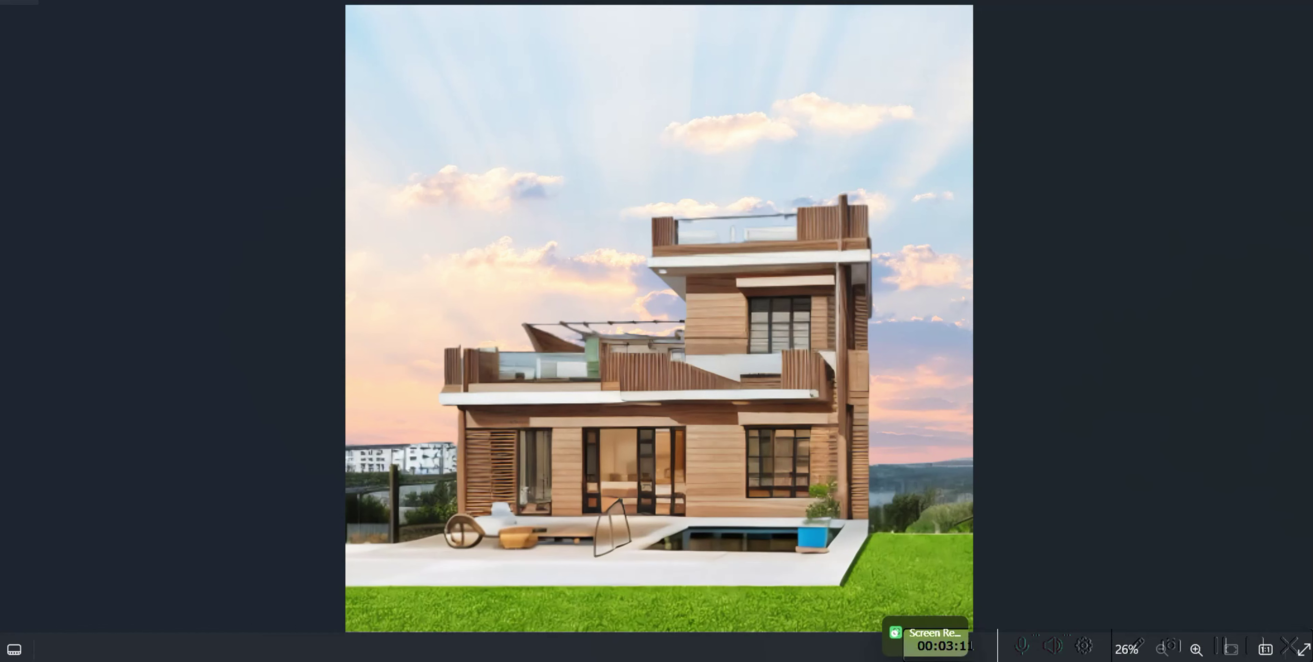
mouse_move(849, 656)
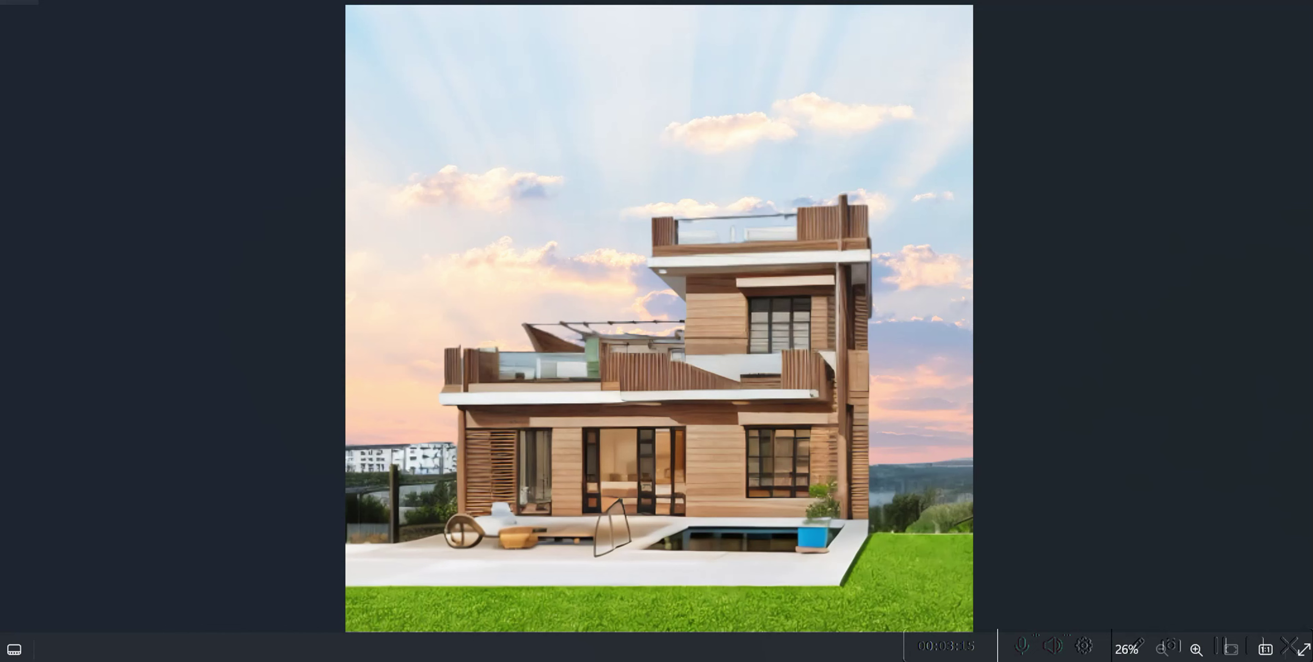
Step: Switch to Design Sense and upload the house elevation photo "WhatsApp Image 2024-01-11 at 17.54.54_82d4775c" from the Downloads folder
key(alt+Tab)
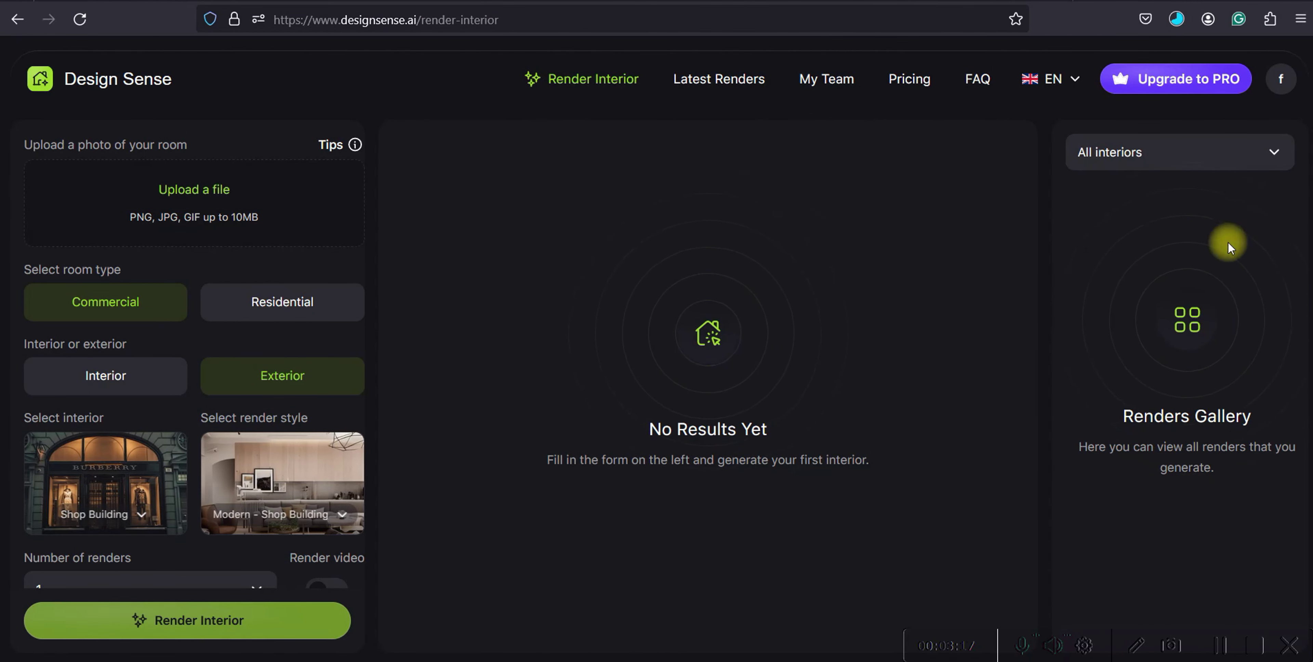
click(209, 199)
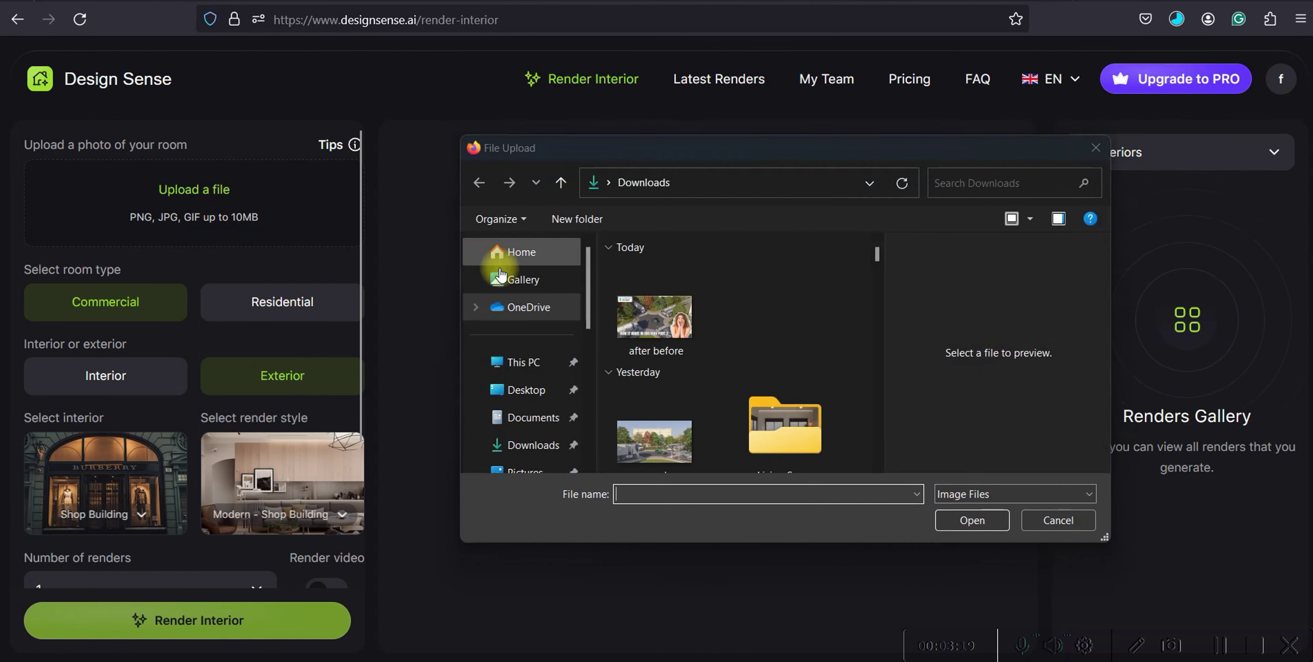
scroll(682, 334, down, 15)
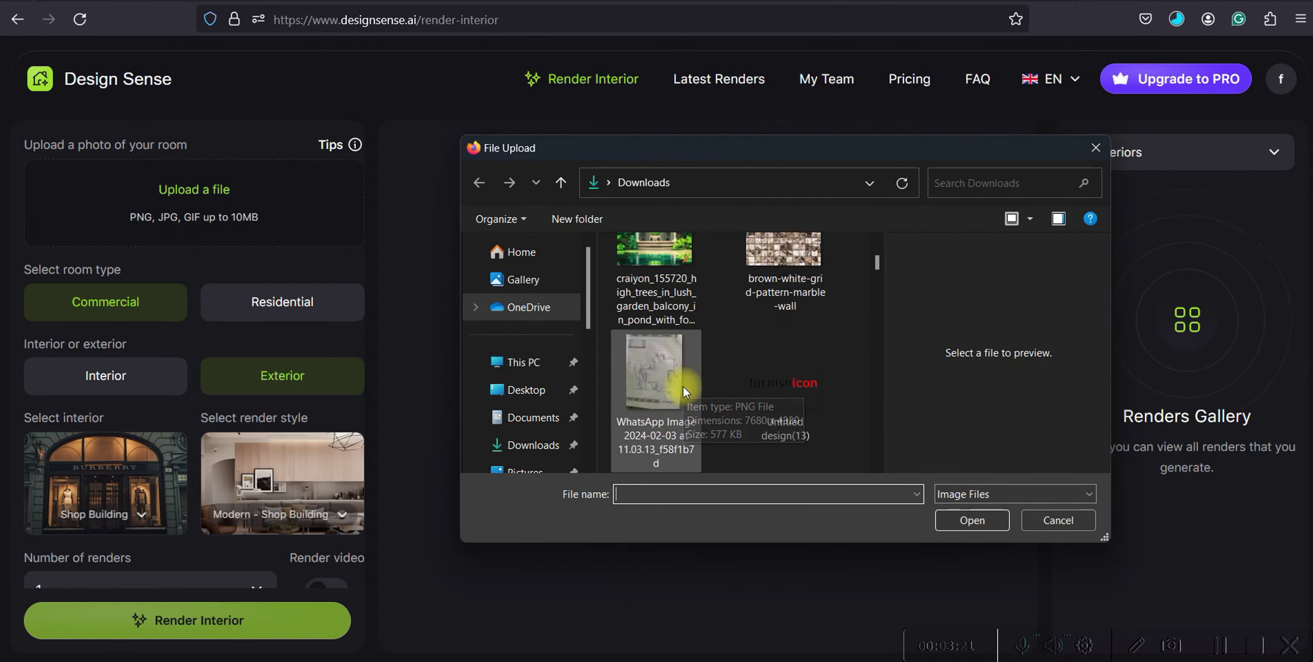
scroll(689, 392, down, 10)
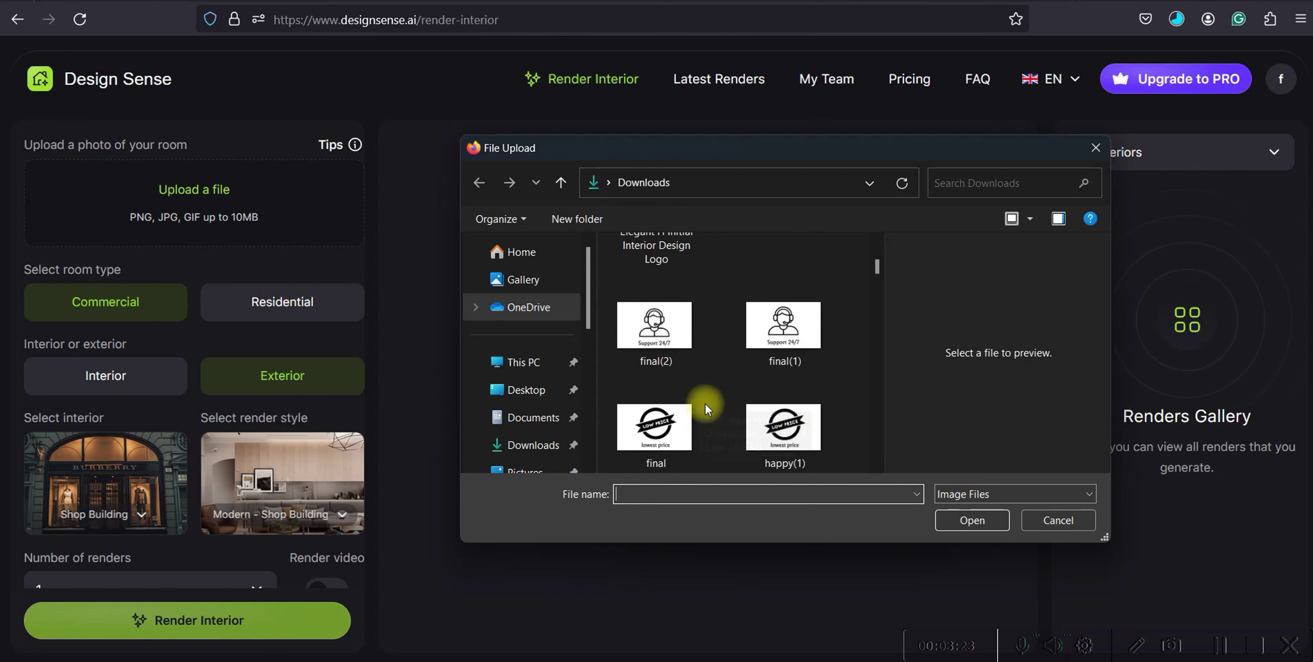
scroll(708, 407, down, 12)
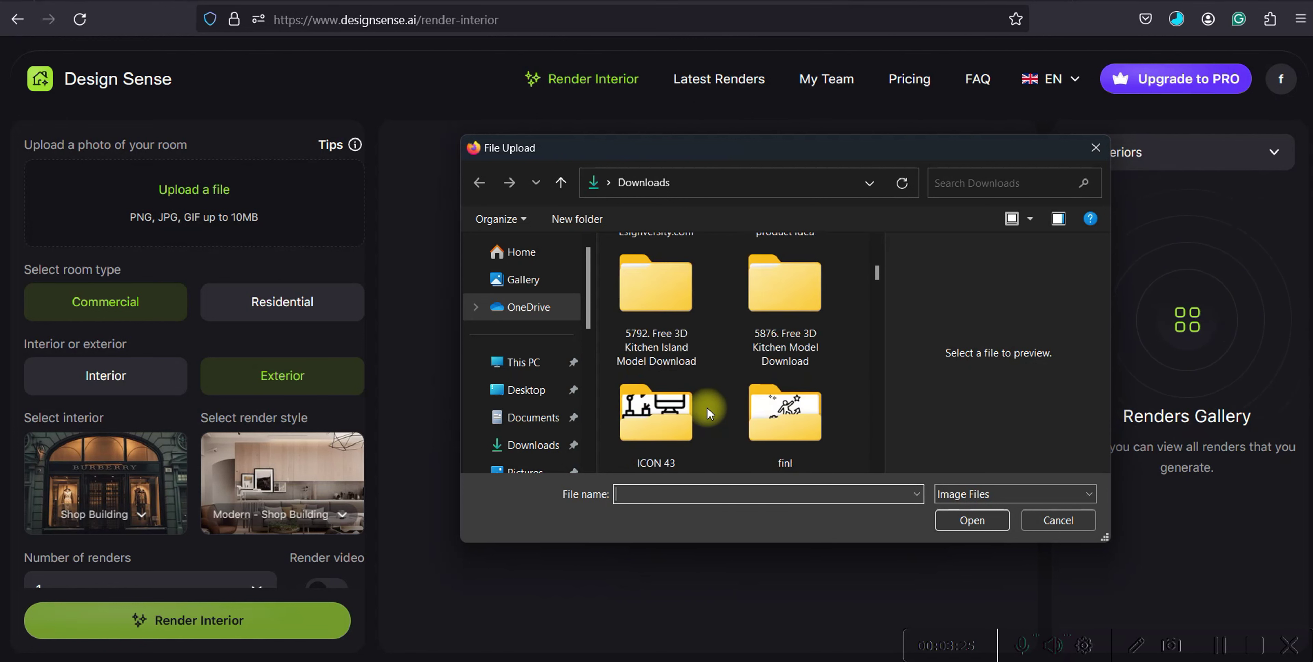
scroll(707, 407, down, 15)
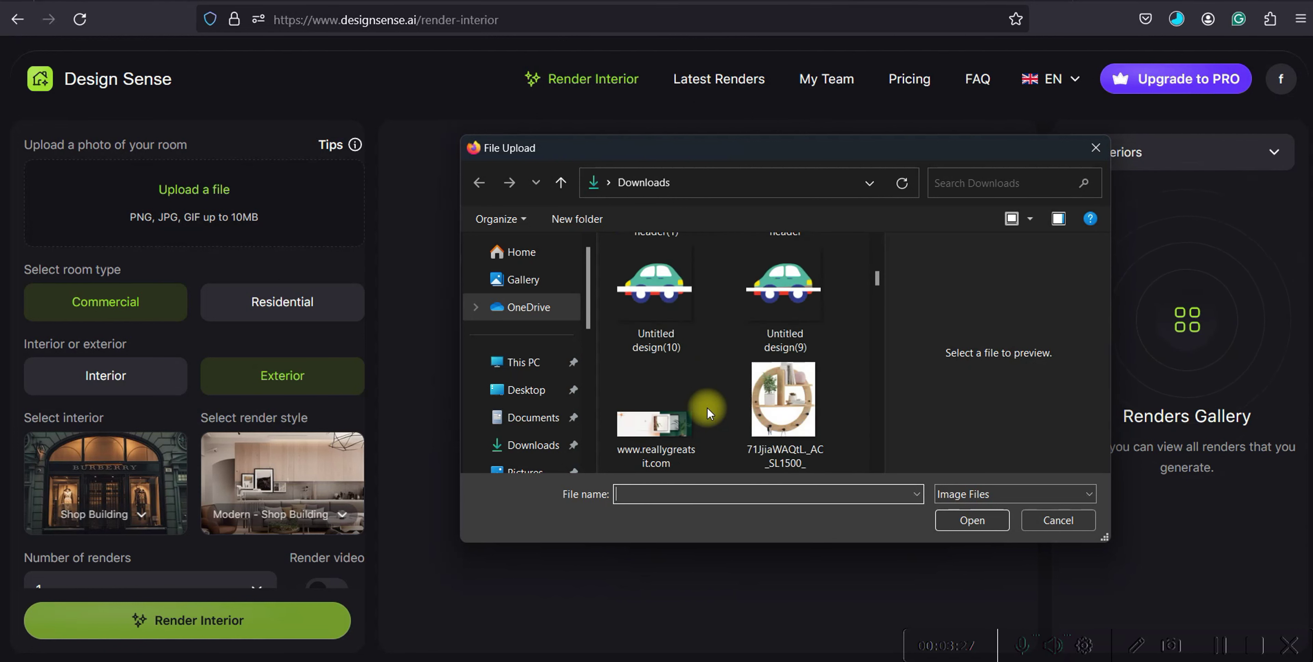
scroll(707, 407, down, 15)
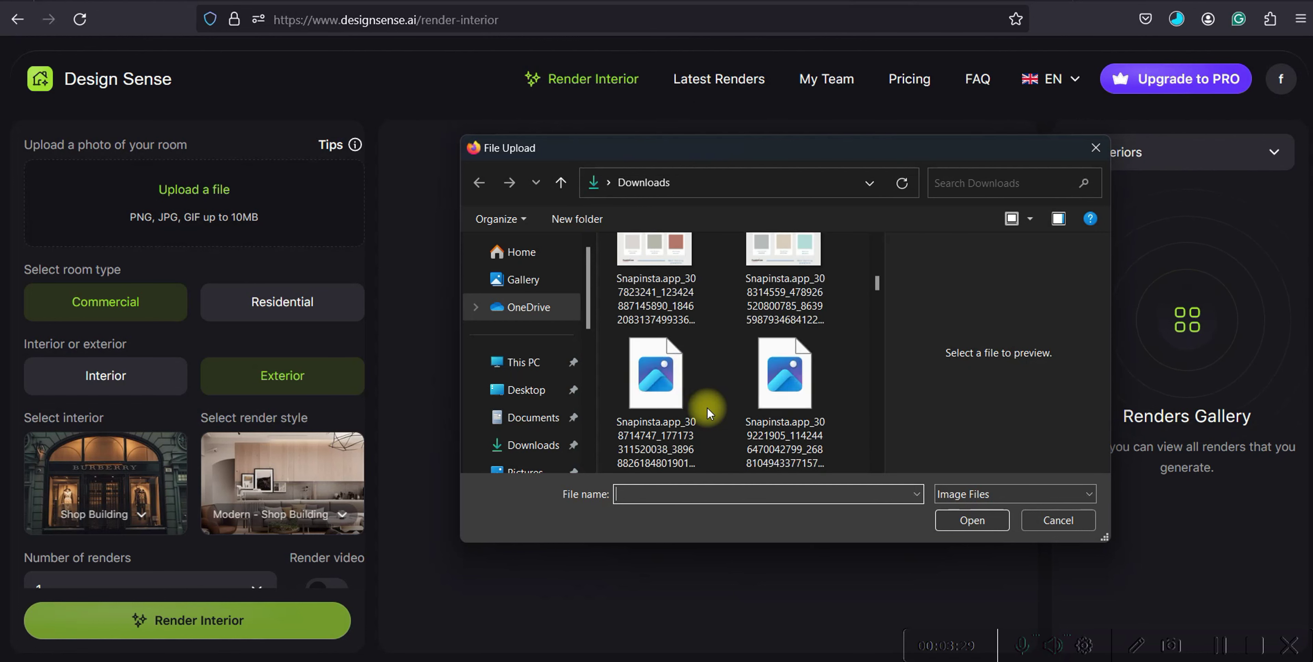
scroll(708, 407, down, 12)
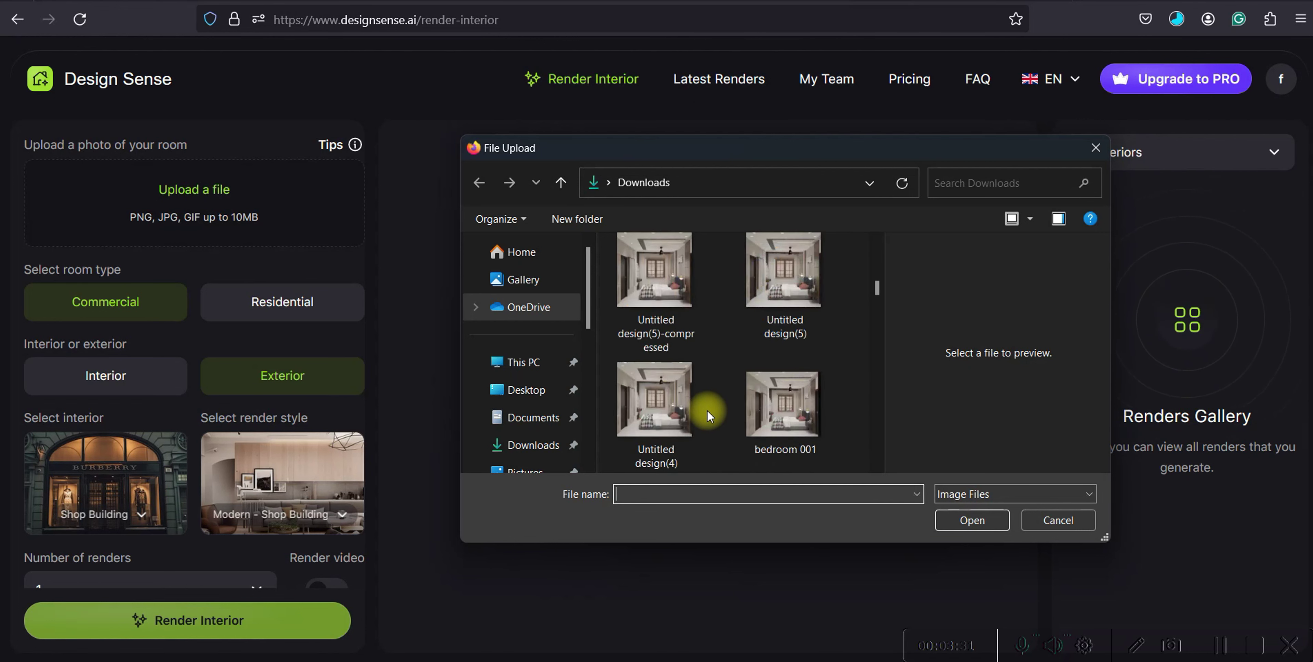
scroll(707, 418, down, 8)
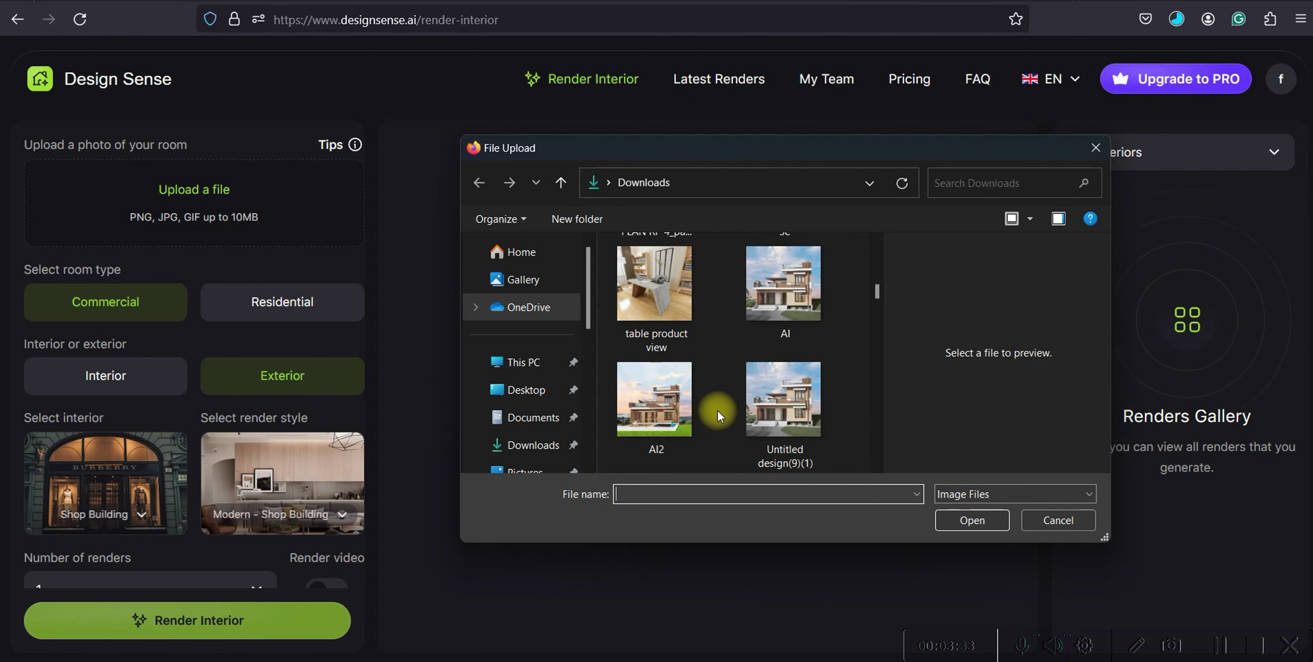
scroll(690, 411, up, 5)
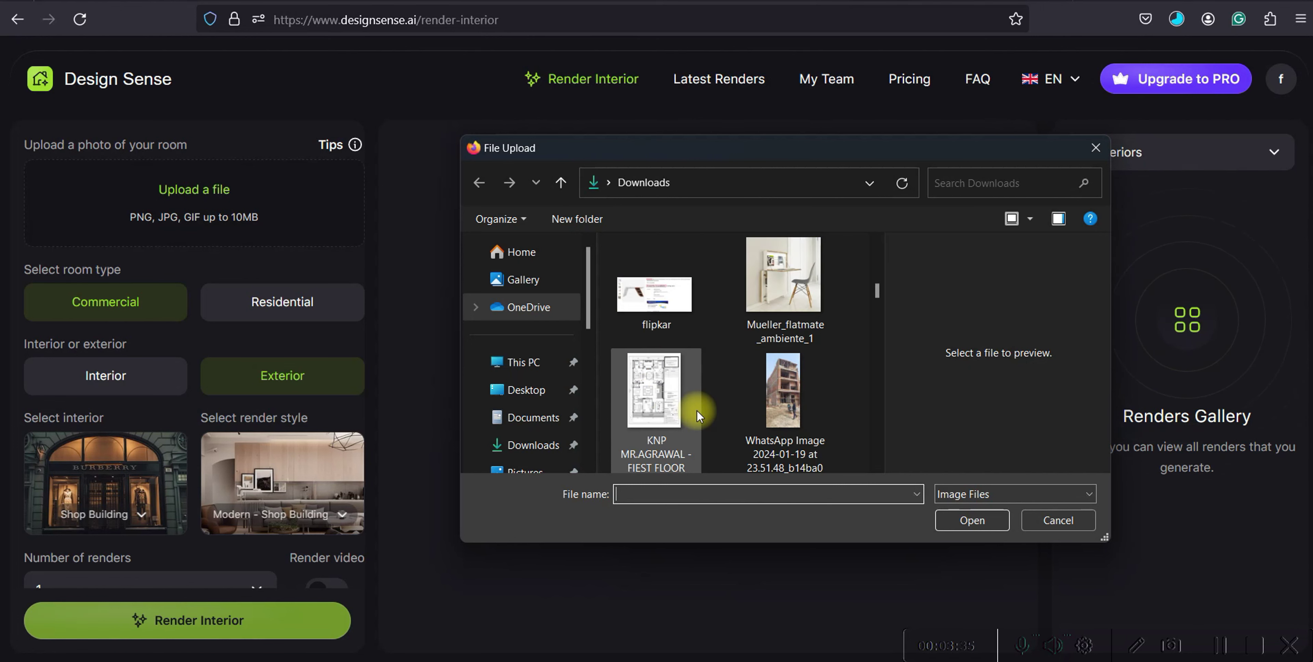
scroll(696, 410, down, 6)
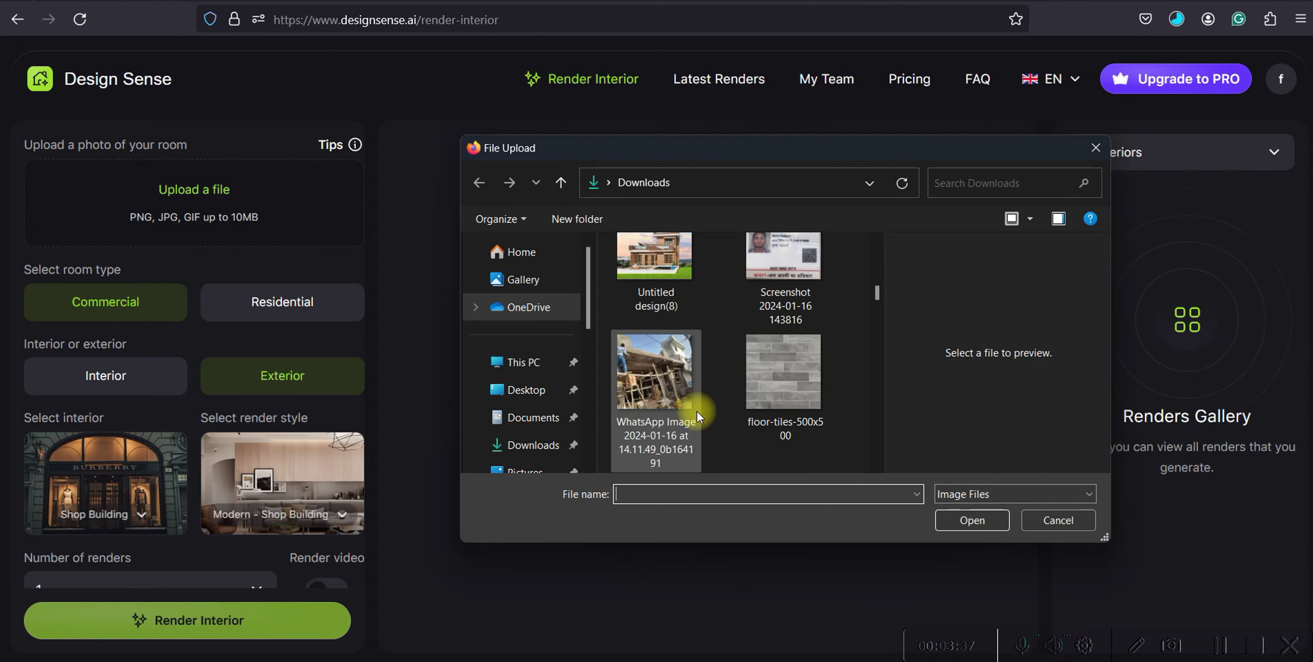
scroll(696, 412, down, 5)
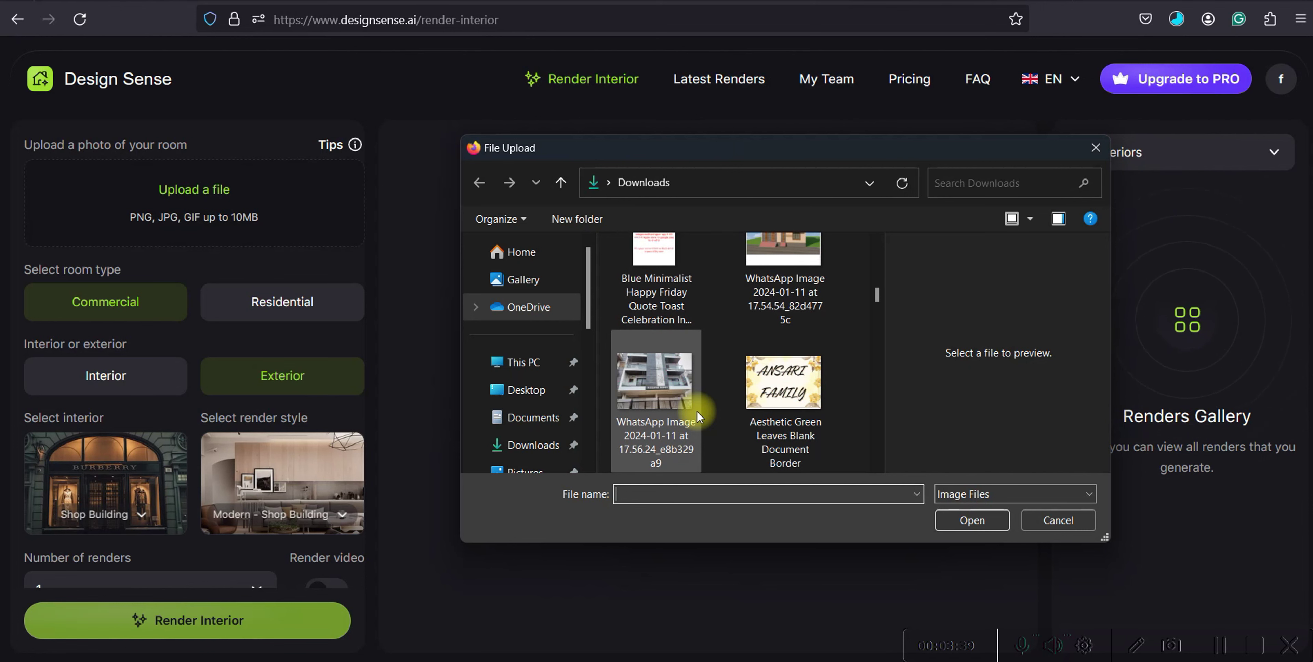
click(783, 286)
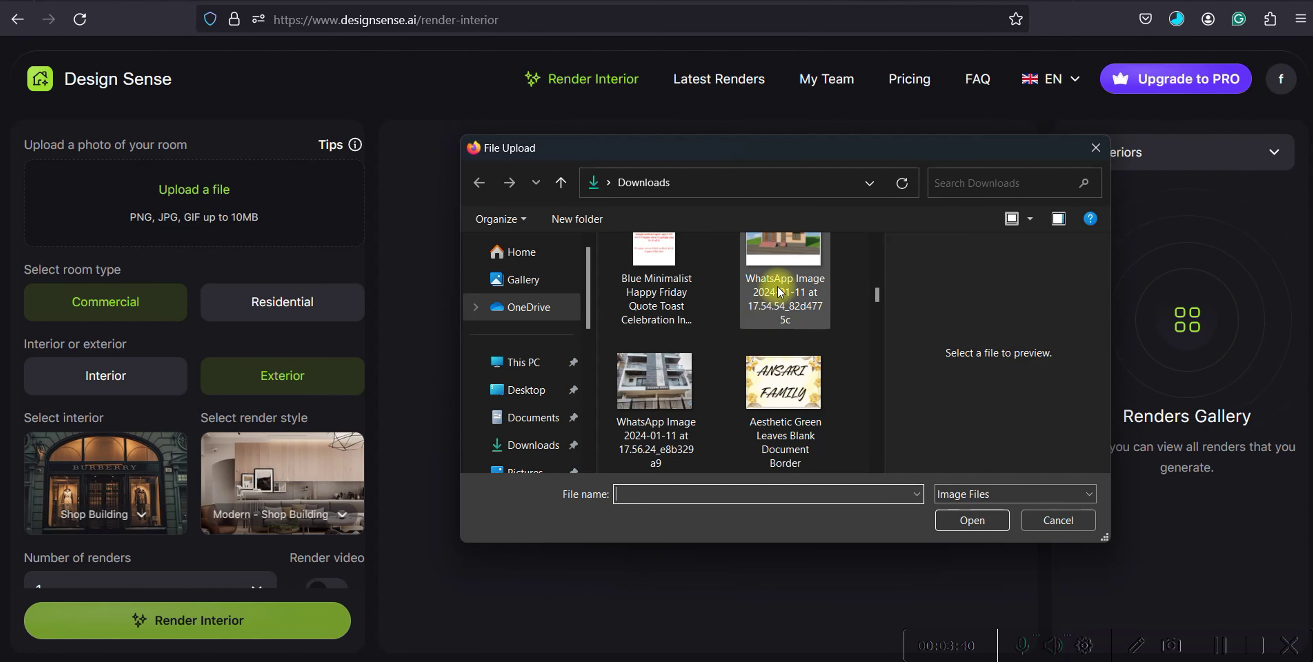
click(971, 521)
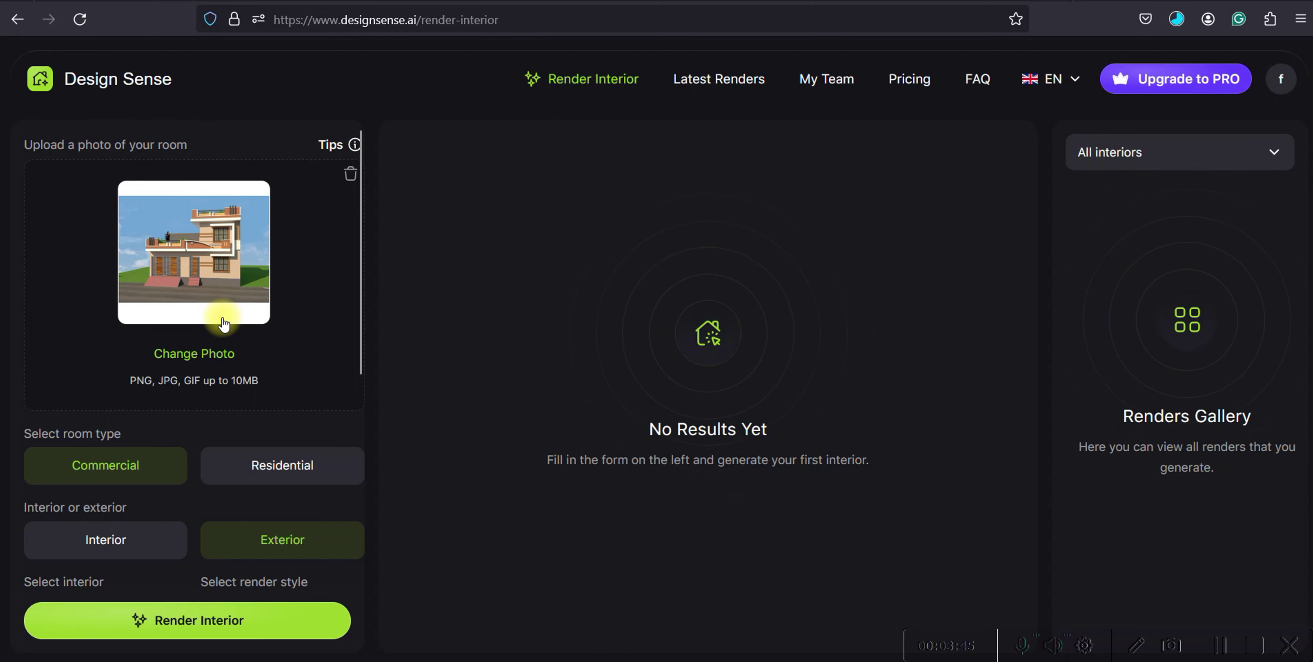
Step: Set the room type to Residential and try to choose Exterior for the uploaded house photo
scroll(239, 352, down, 2)
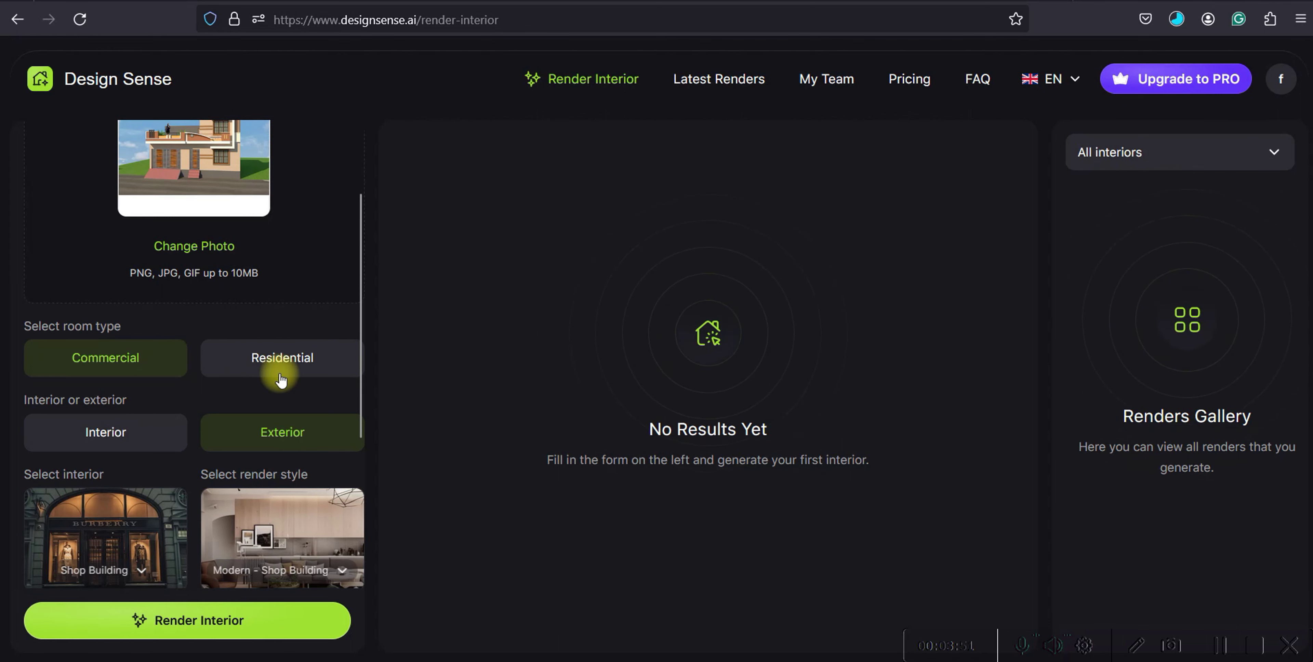
click(290, 360)
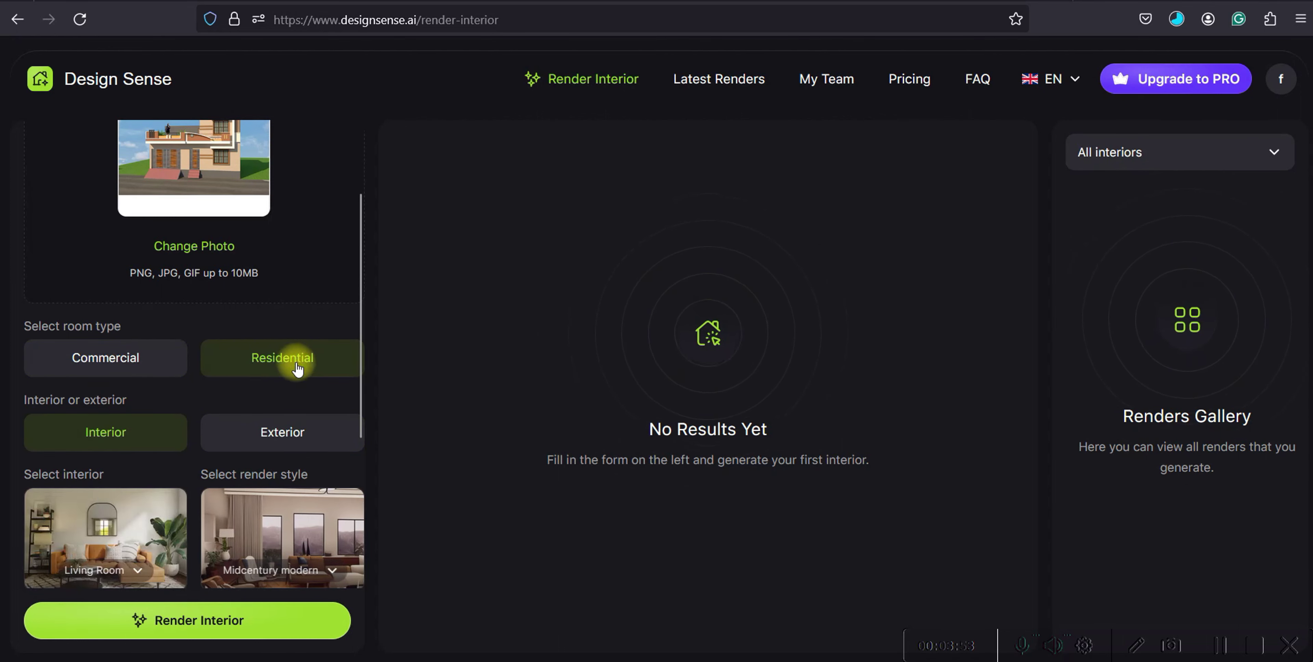
scroll(298, 368, down, 2)
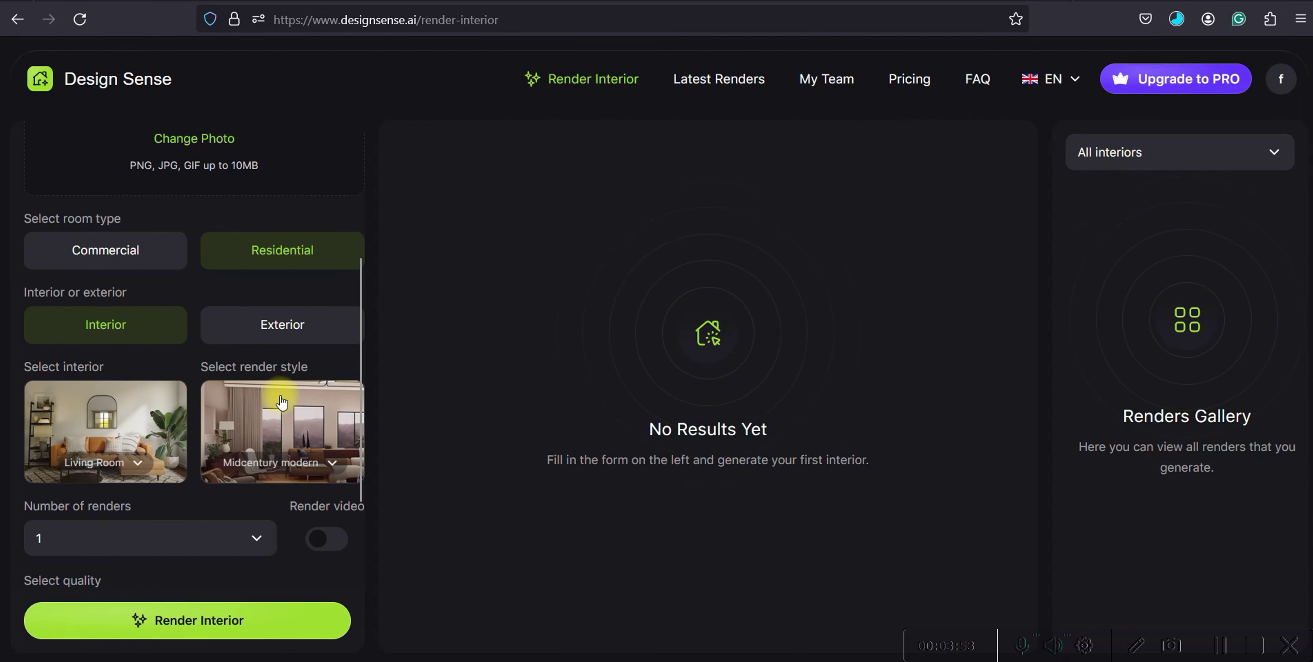
click(291, 324)
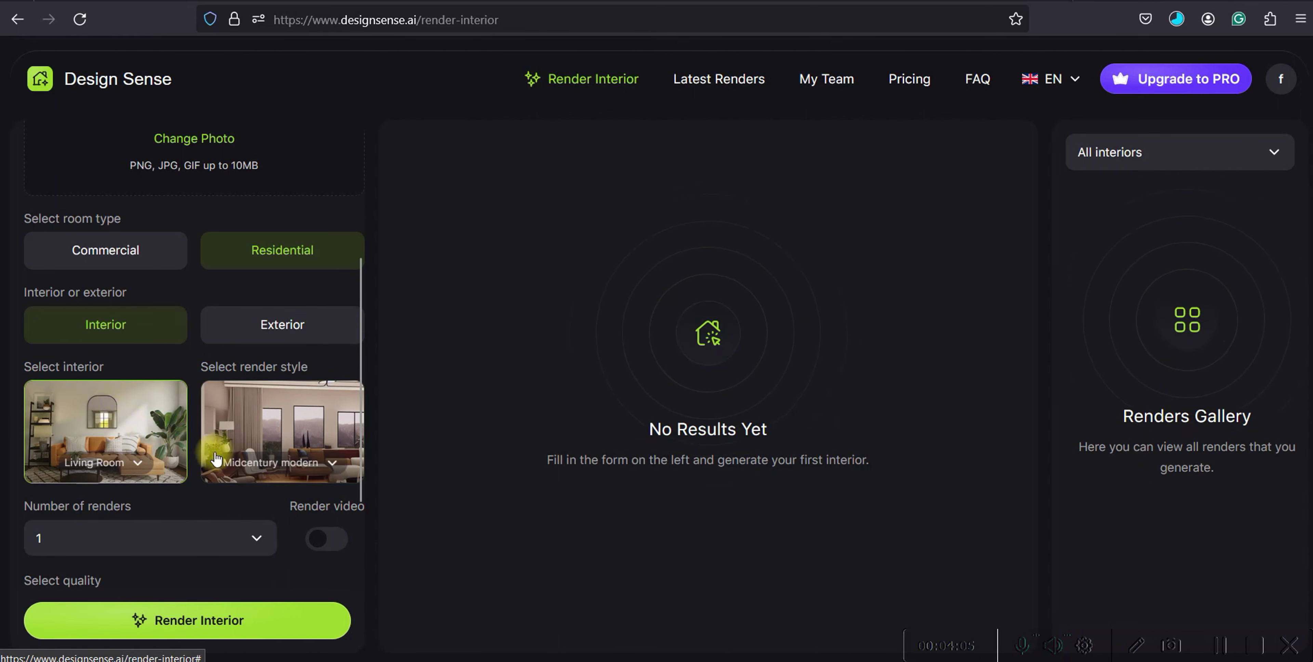
Step: Set the render style to Modern
click(283, 418)
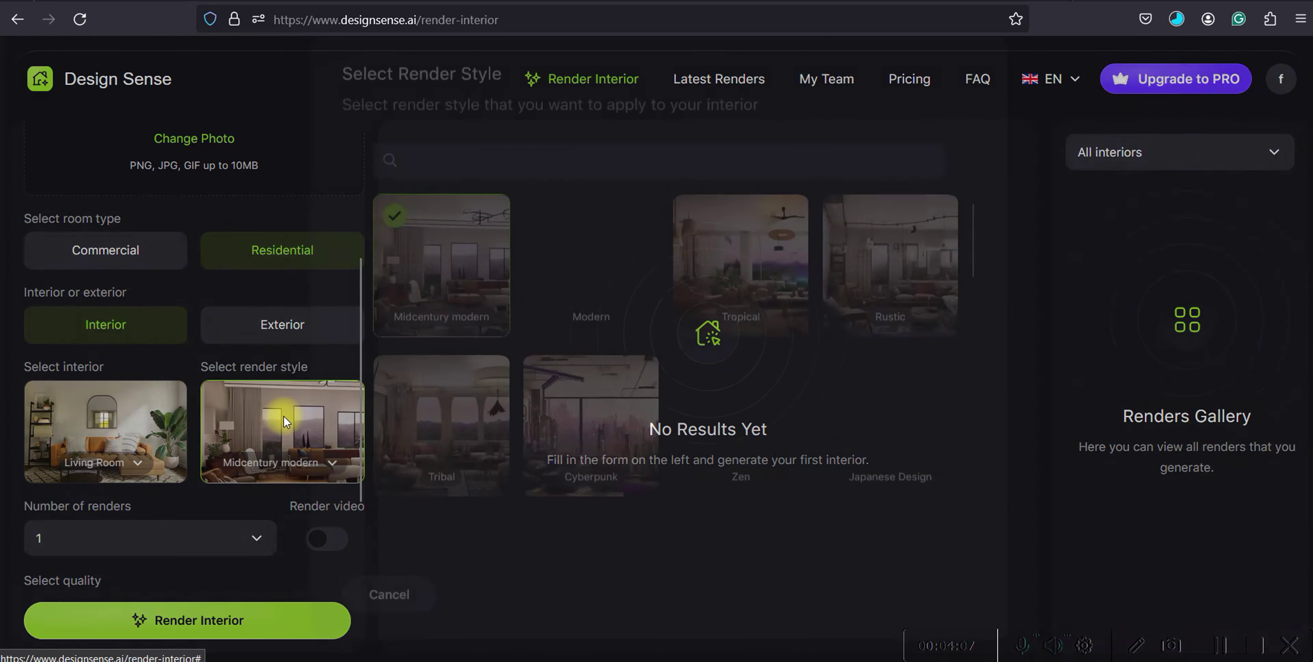
click(624, 264)
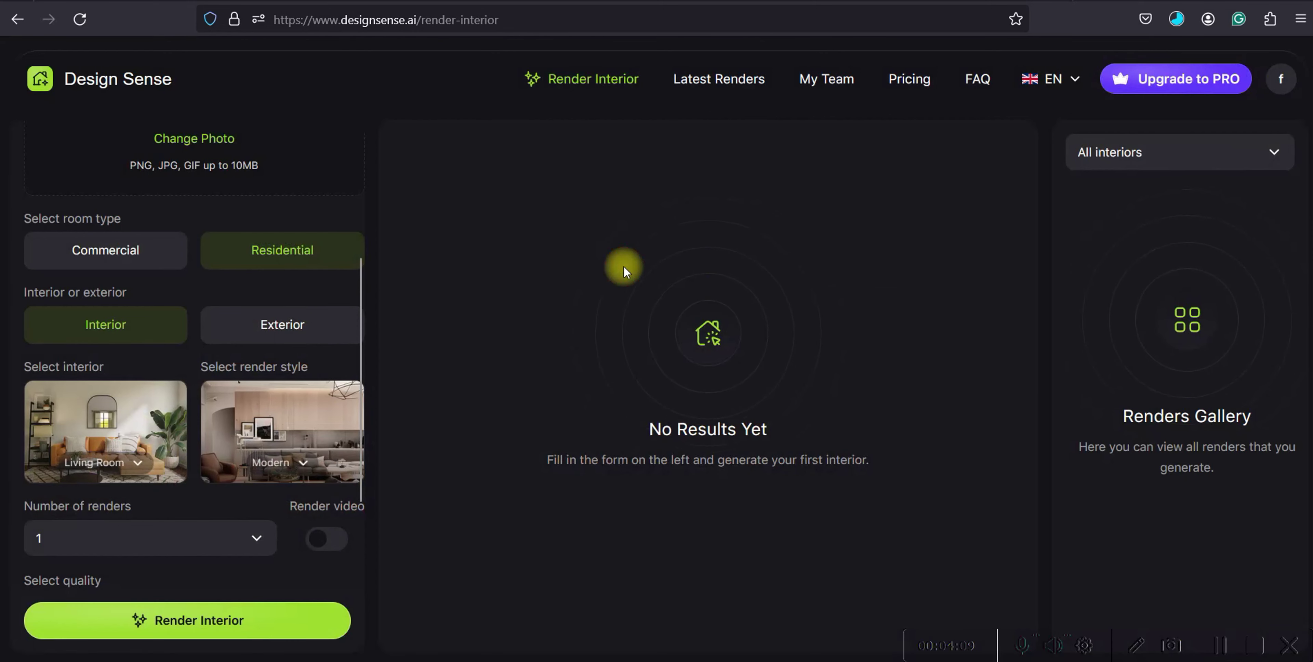
click(310, 423)
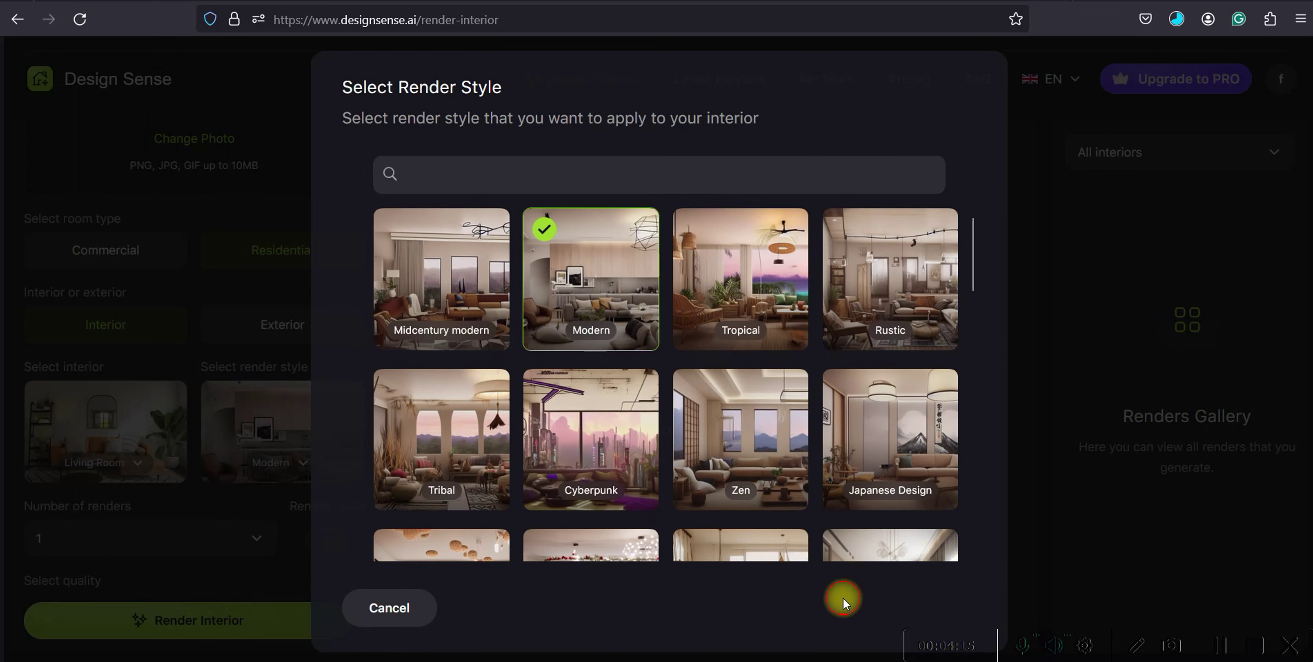
click(352, 620)
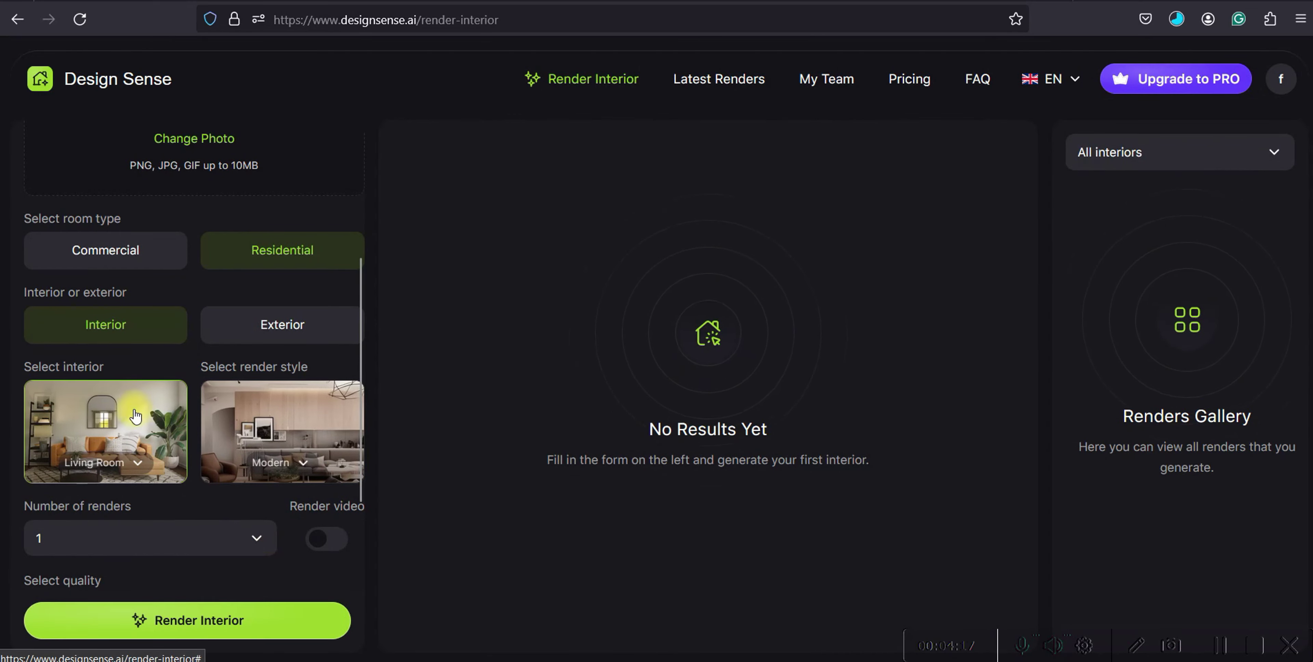
Step: Generate the render of the uploaded house photo and reload the page to refresh the renders gallery
scroll(199, 423, down, 3)
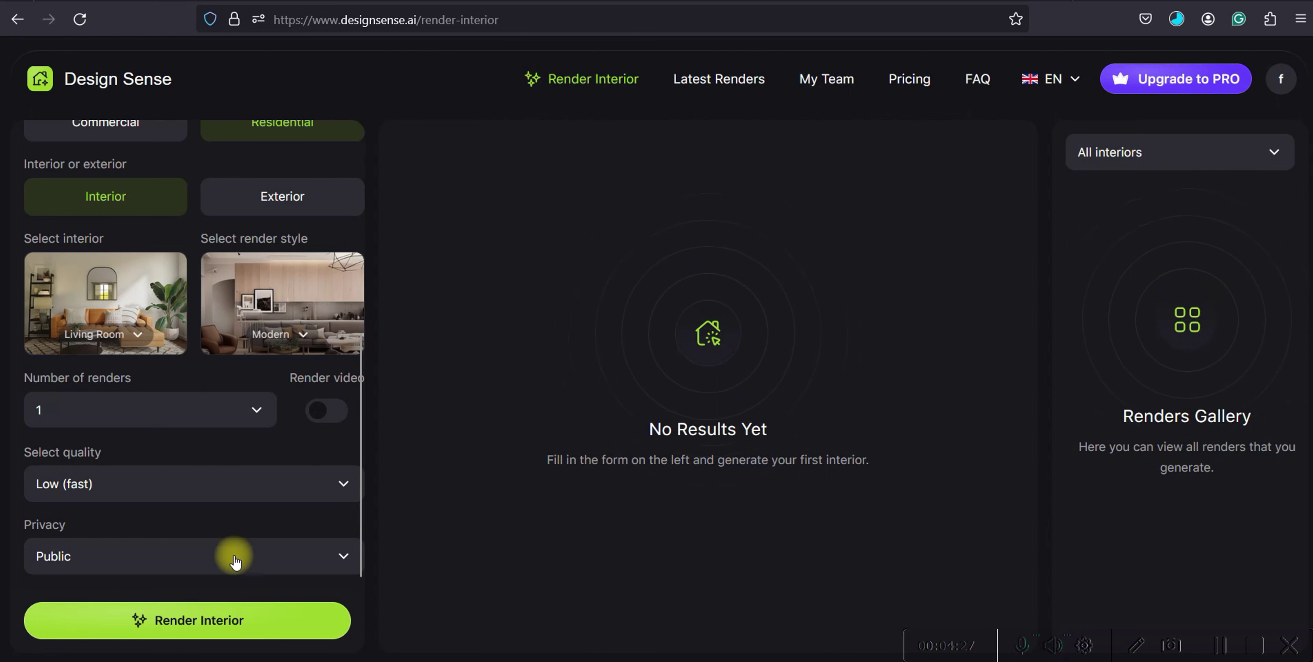
click(207, 621)
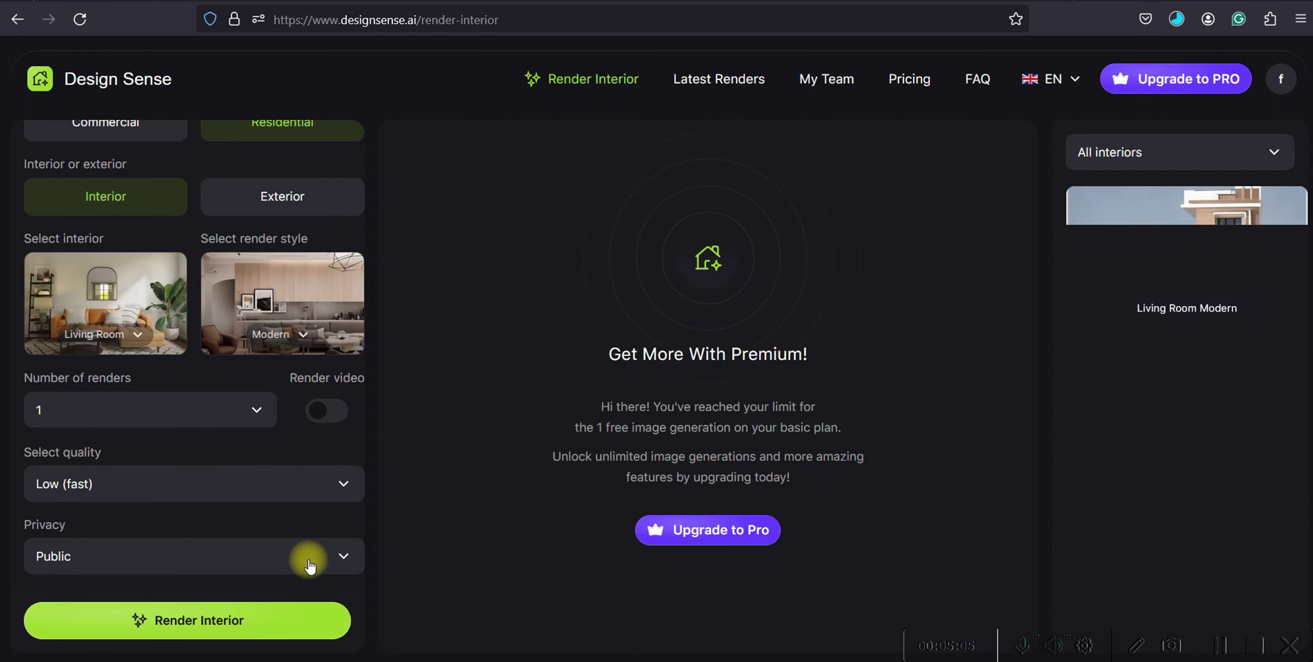
click(1129, 196)
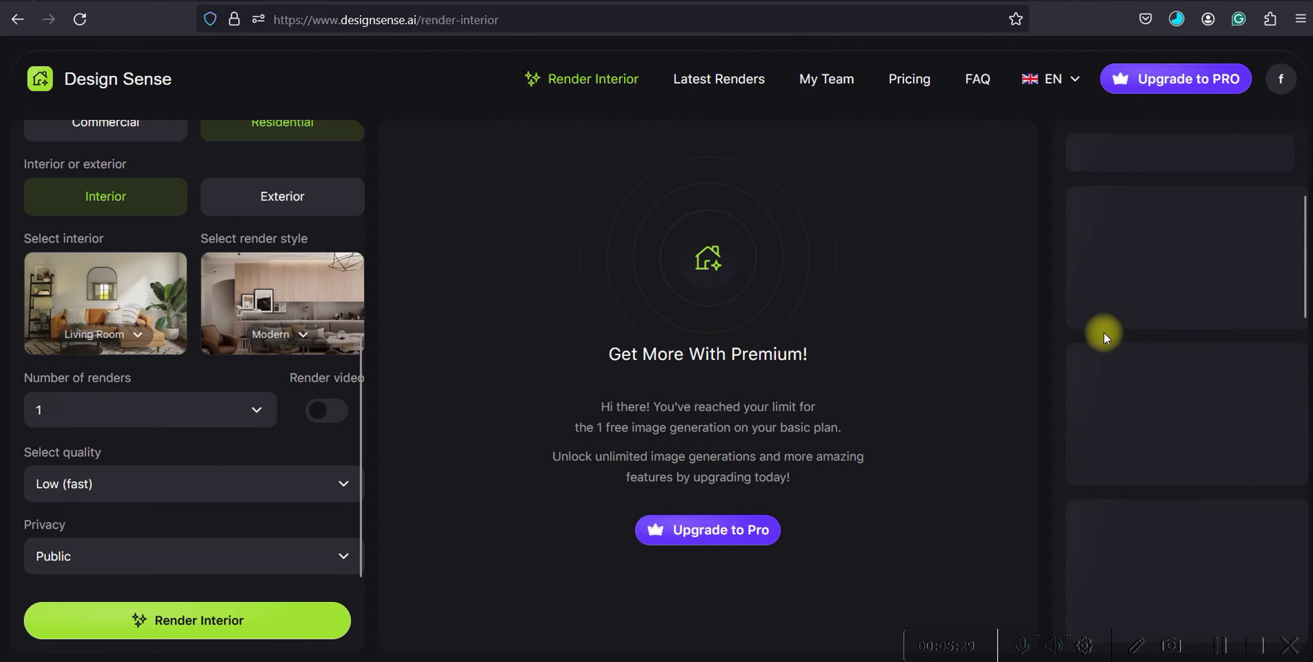
click(82, 19)
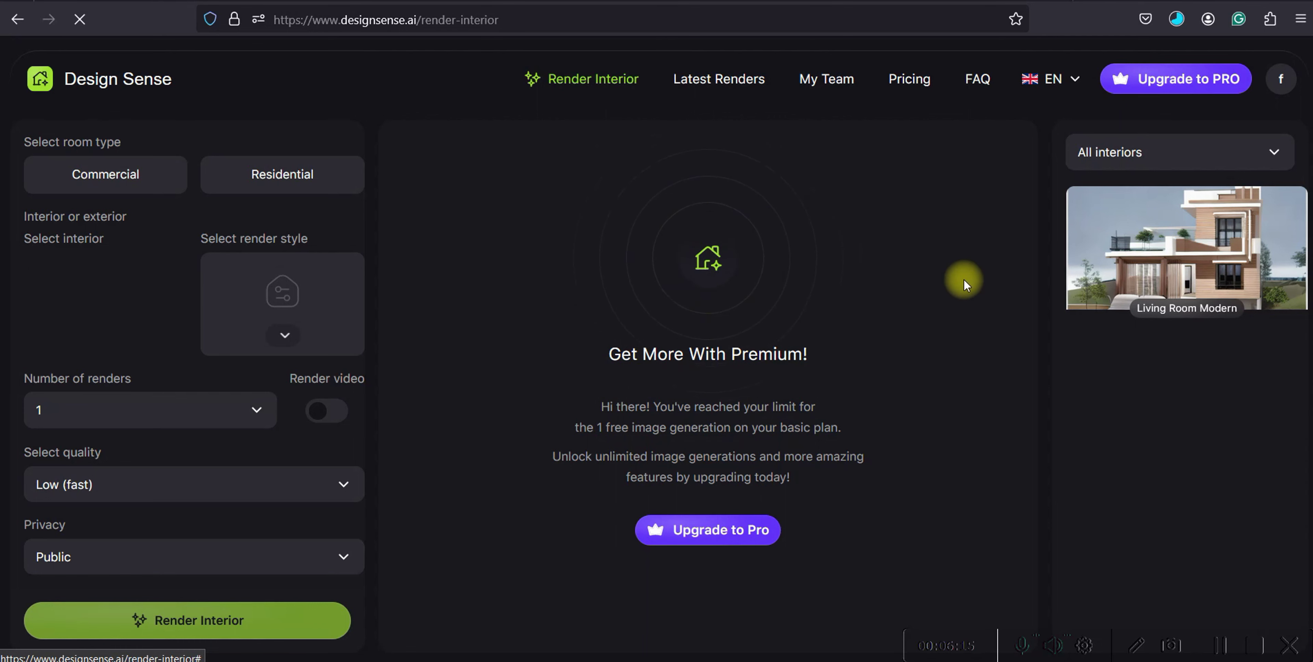
Step: Open the new house render from the gallery and compare its before and after images
click(1146, 266)
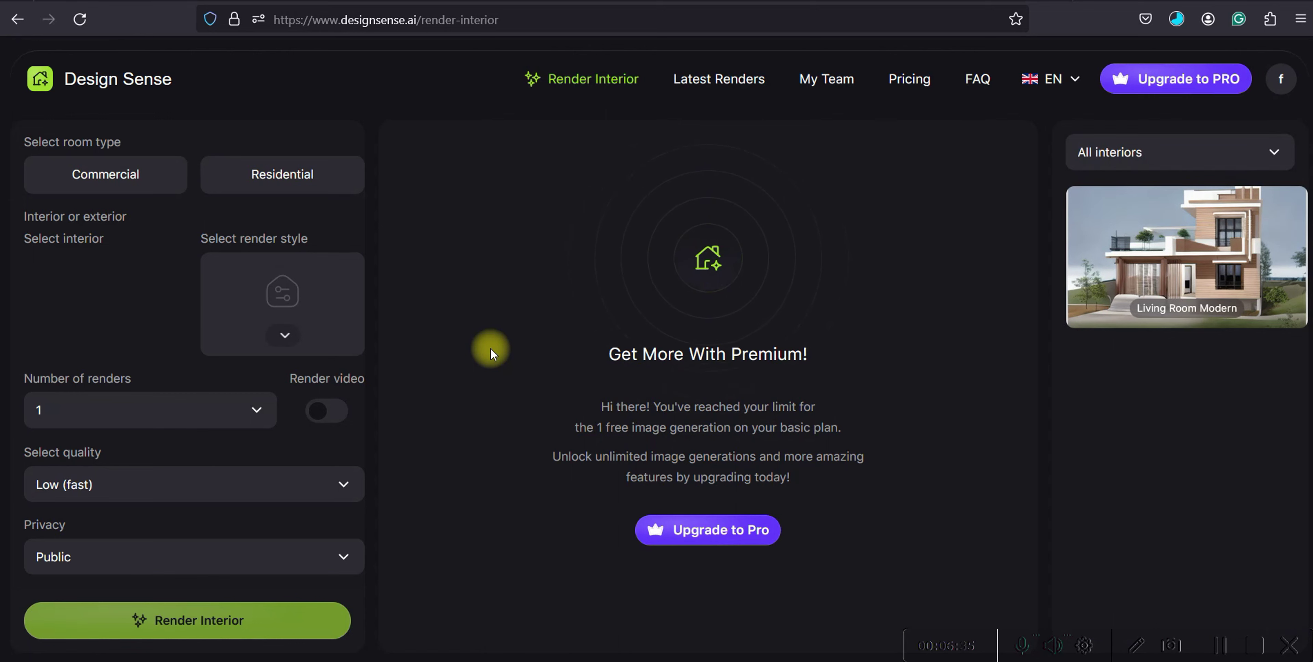
click(1167, 260)
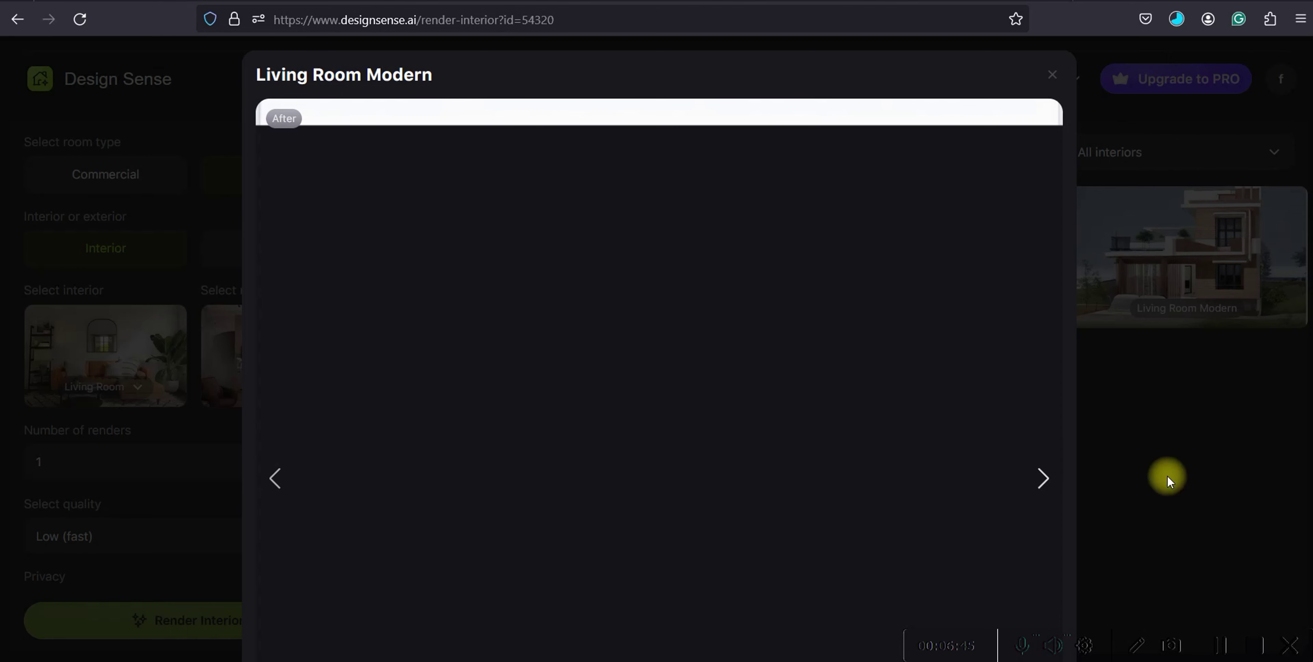
click(1044, 477)
scroll(667, 439, down, 4)
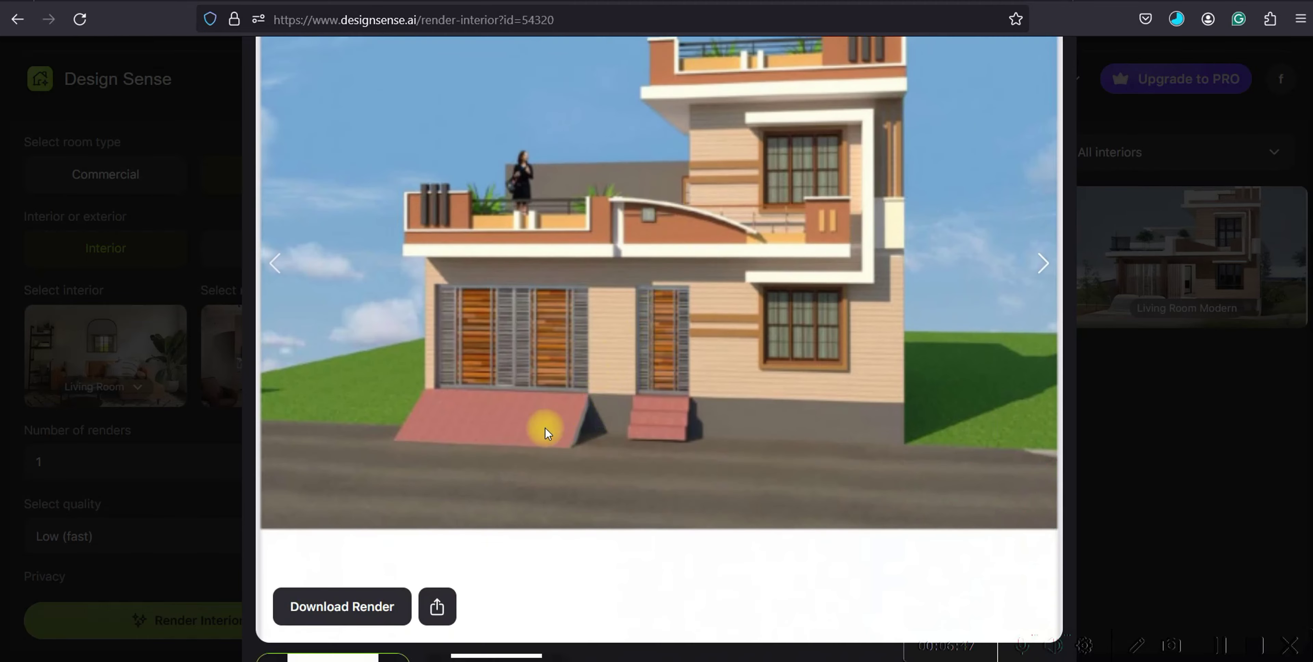
click(275, 262)
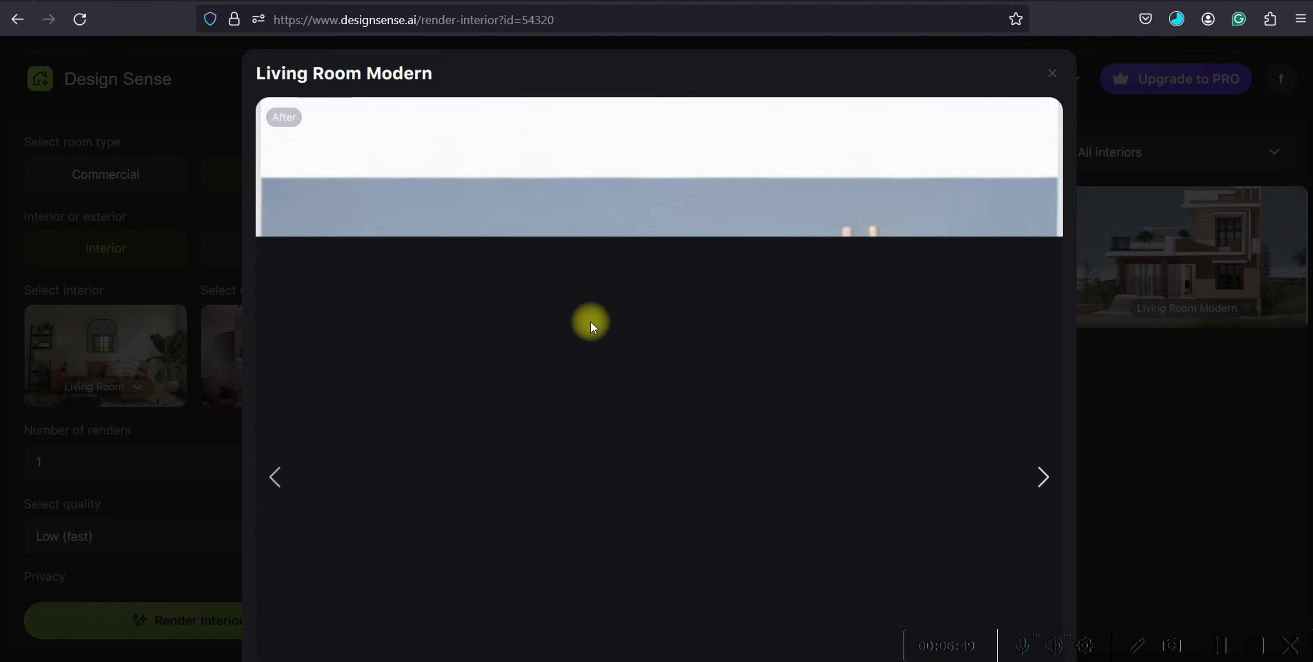
scroll(815, 331, down, 2)
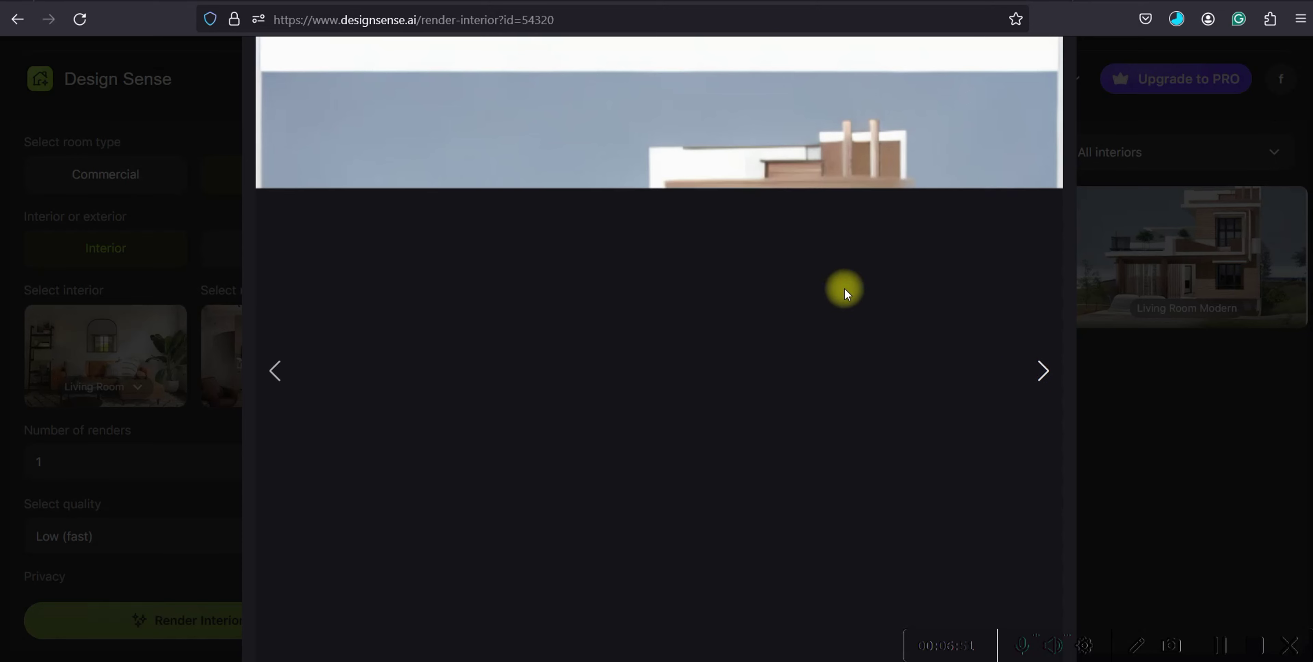
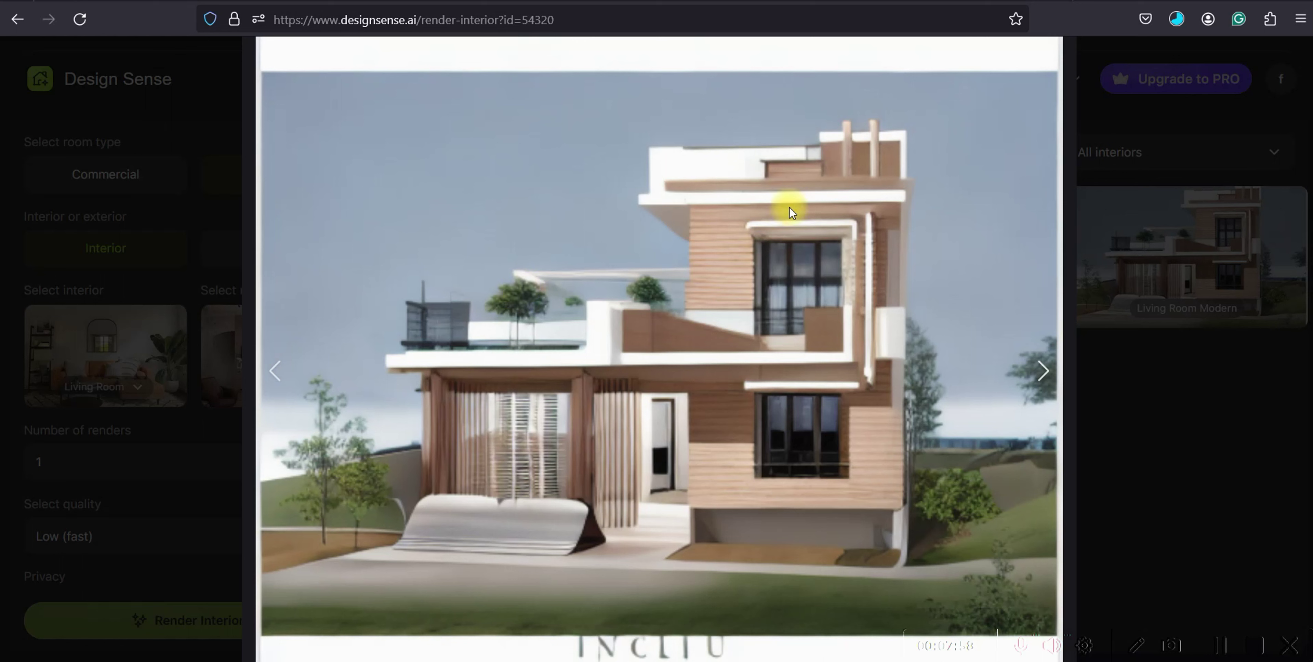
Step: Review the lower part of the After image and download the render
scroll(831, 240, down, 4)
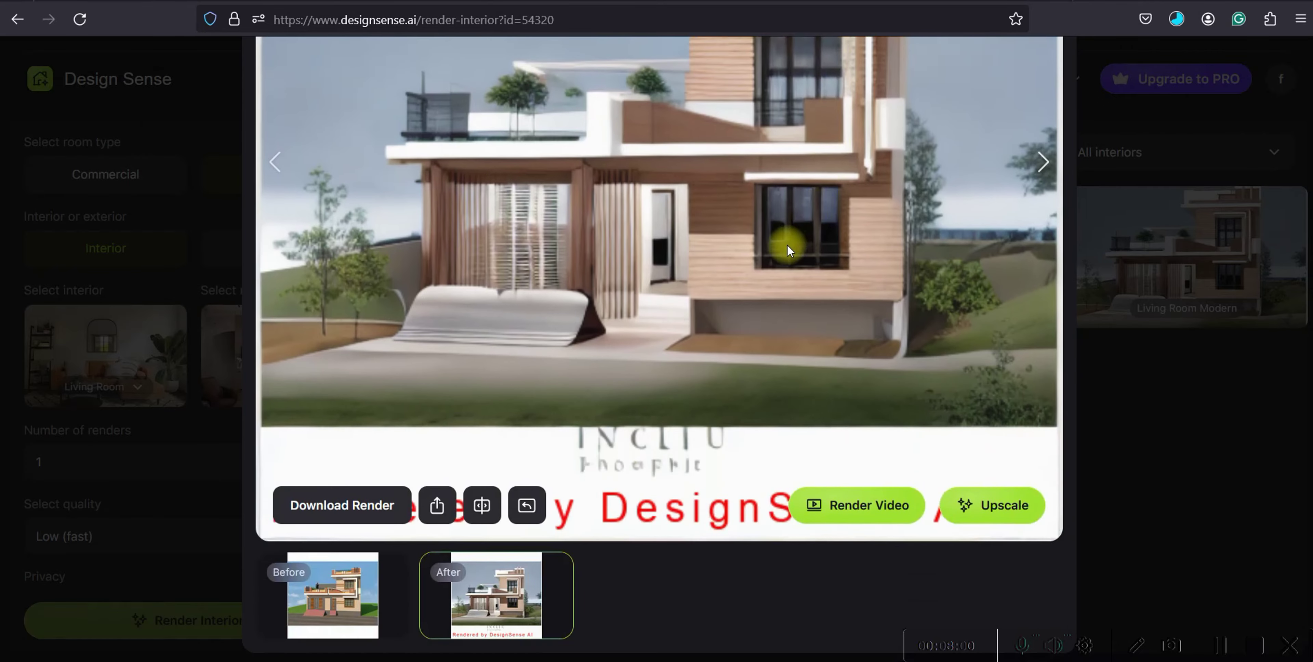
scroll(787, 244, up, 4)
scroll(877, 340, down, 4)
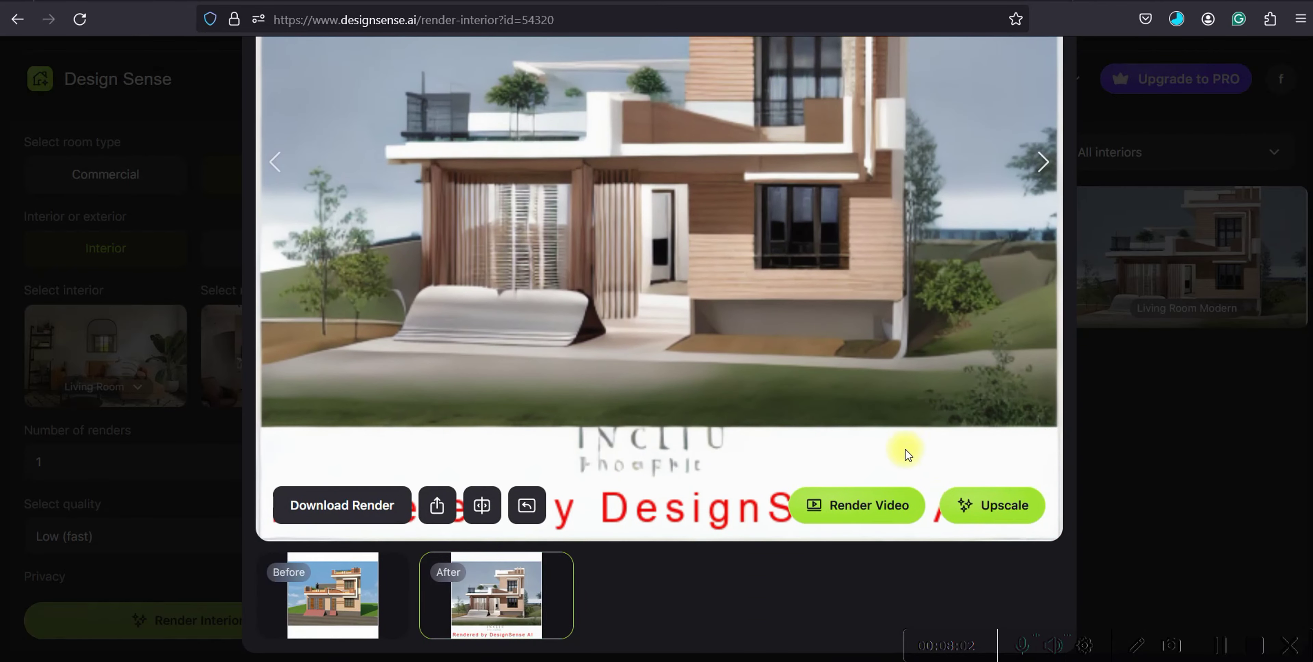
click(316, 505)
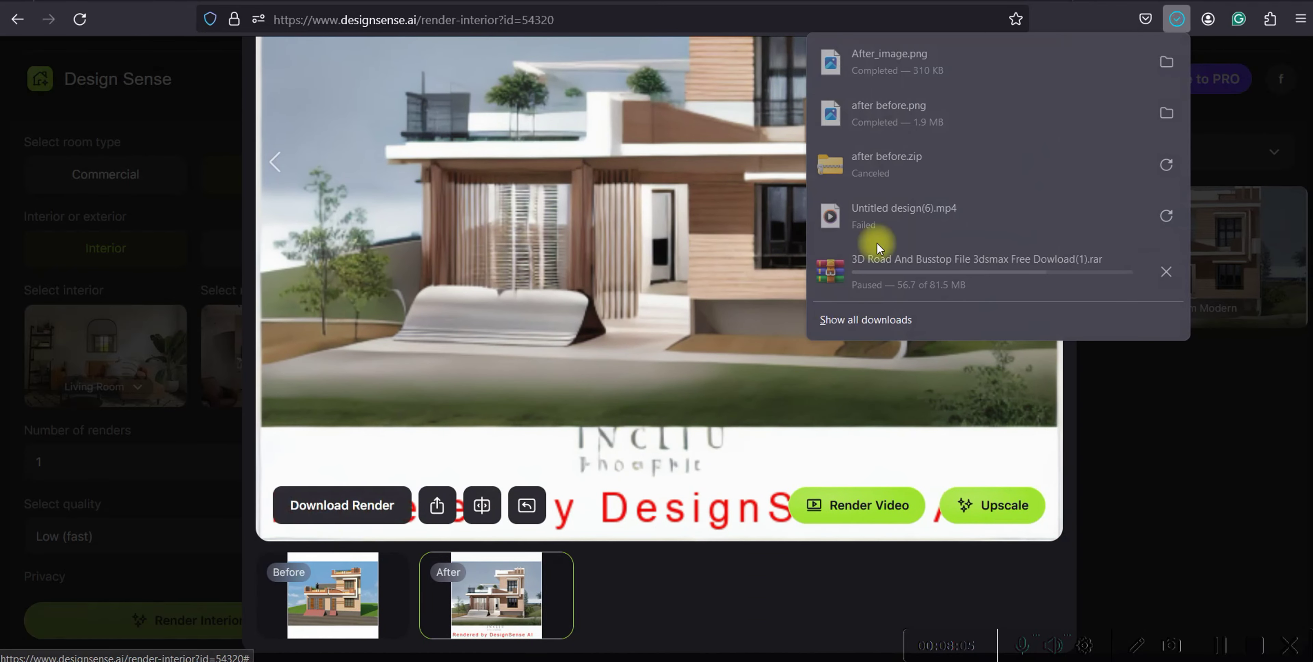
Step: Switch to Canva's home page and import After_image from the Downloads folder as new design media
scroll(566, 261, up, 5)
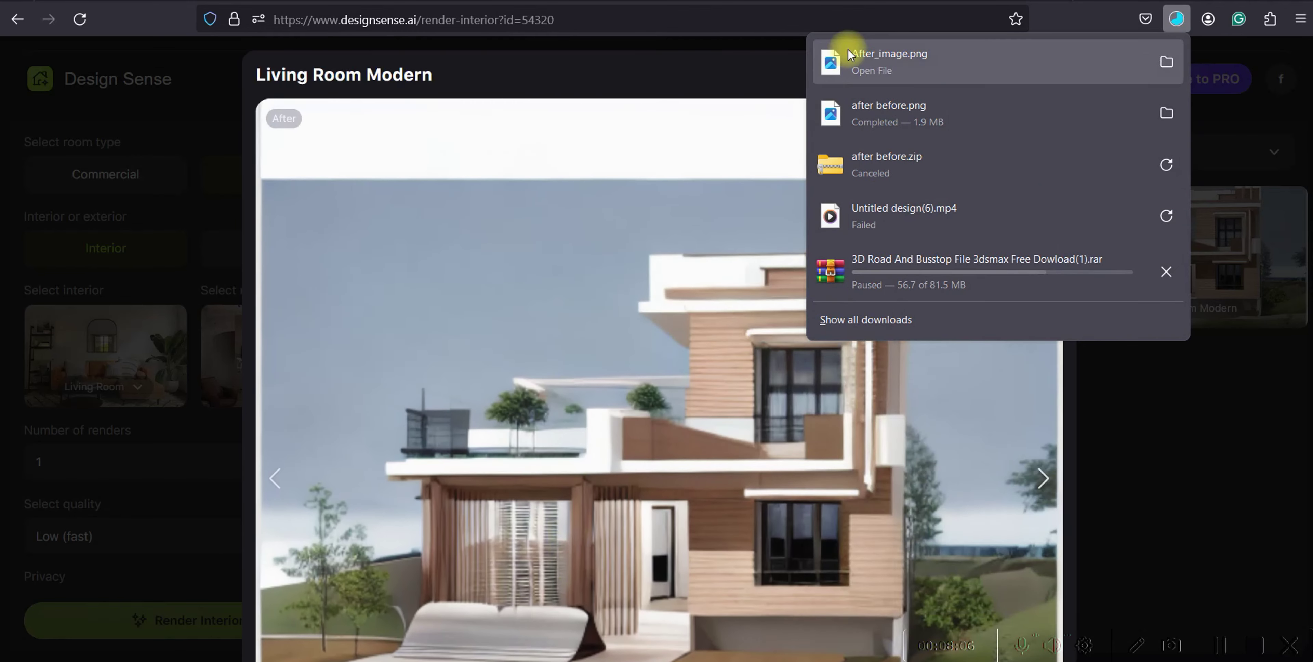
key(alt+Tab)
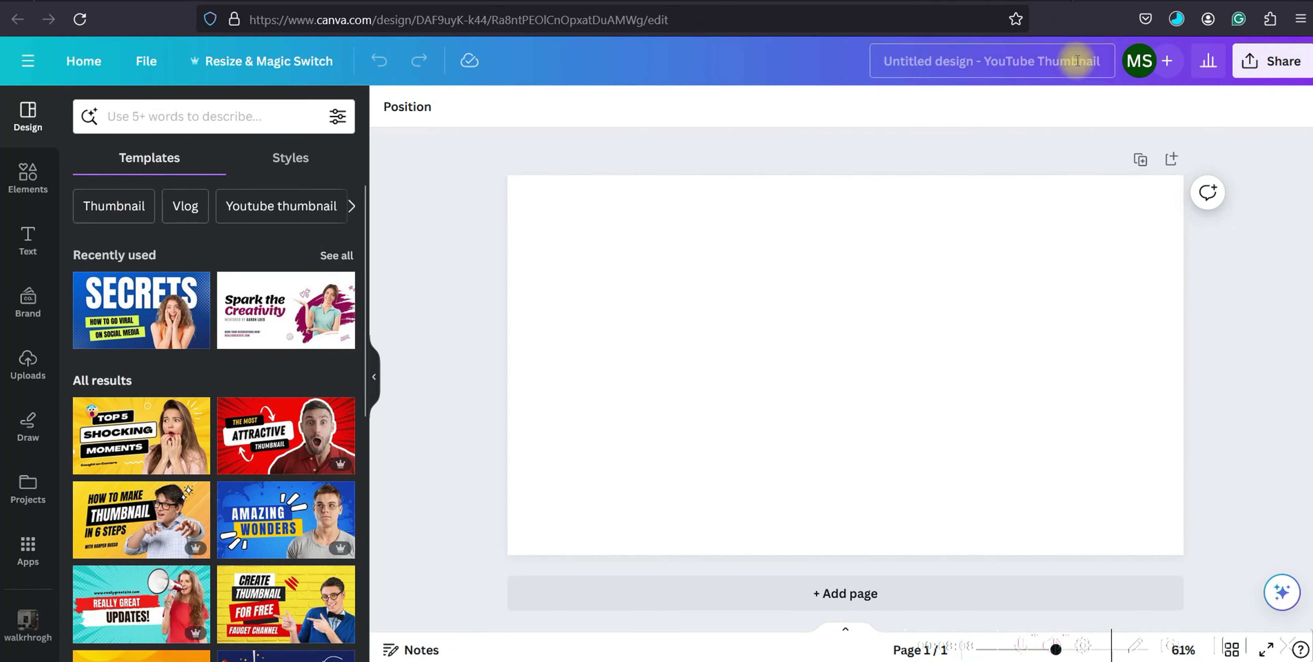
key(alt+Tab)
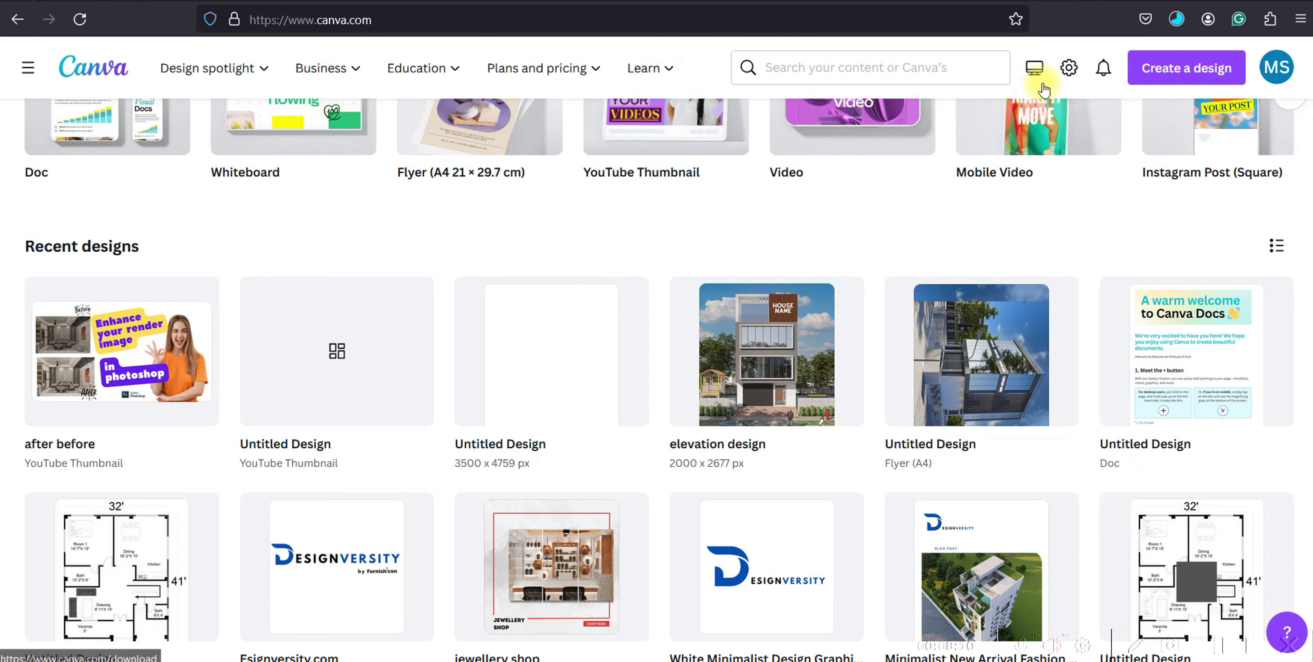
click(1174, 82)
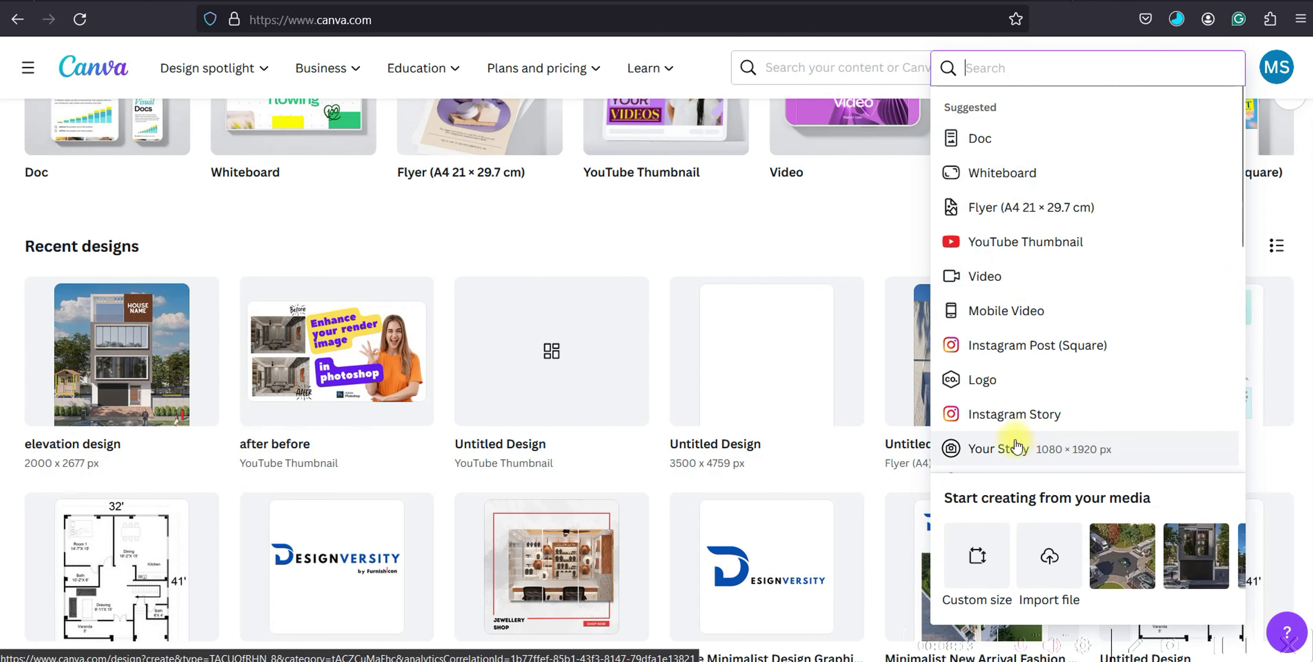
click(1049, 556)
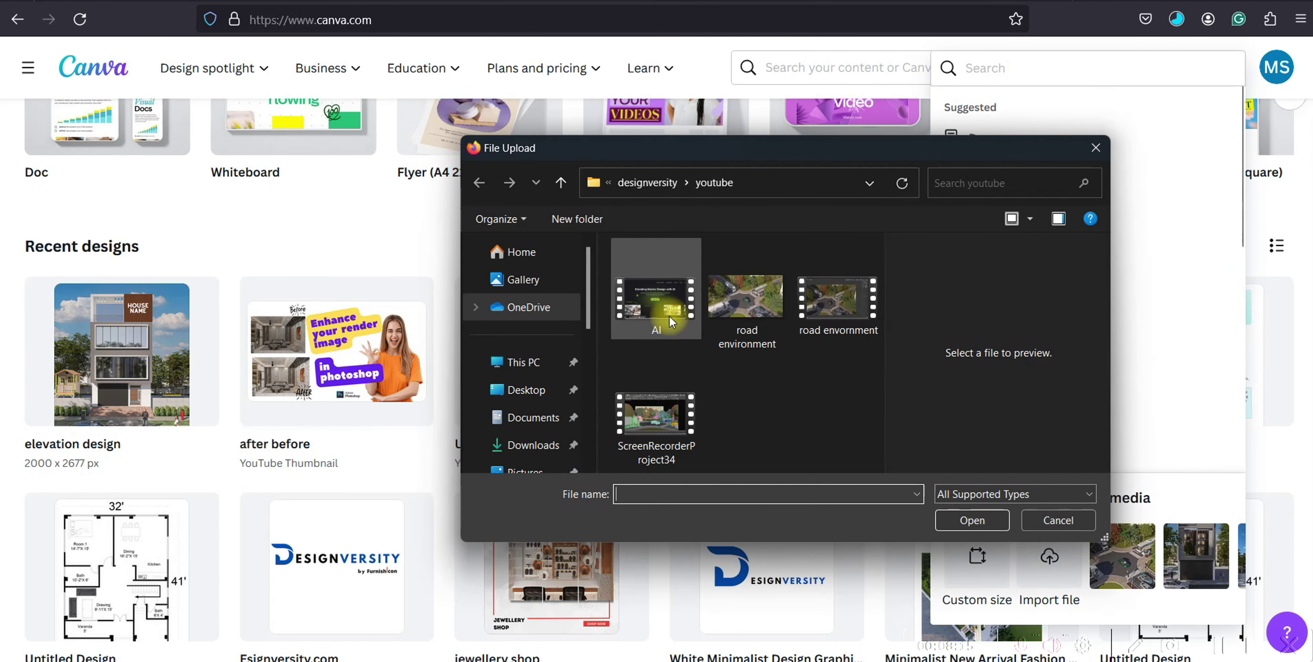
click(534, 445)
click(640, 321)
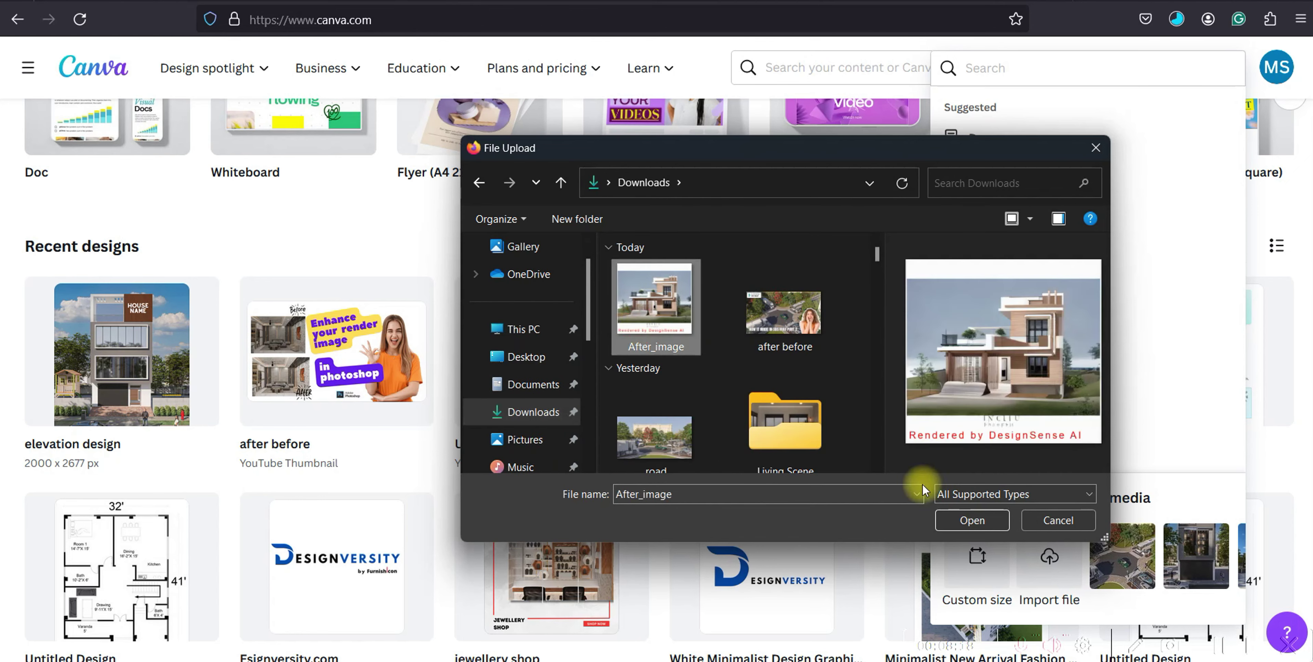
click(981, 529)
Step: Use the imported house render in a new custom-size design of 544 × 512 px
click(837, 254)
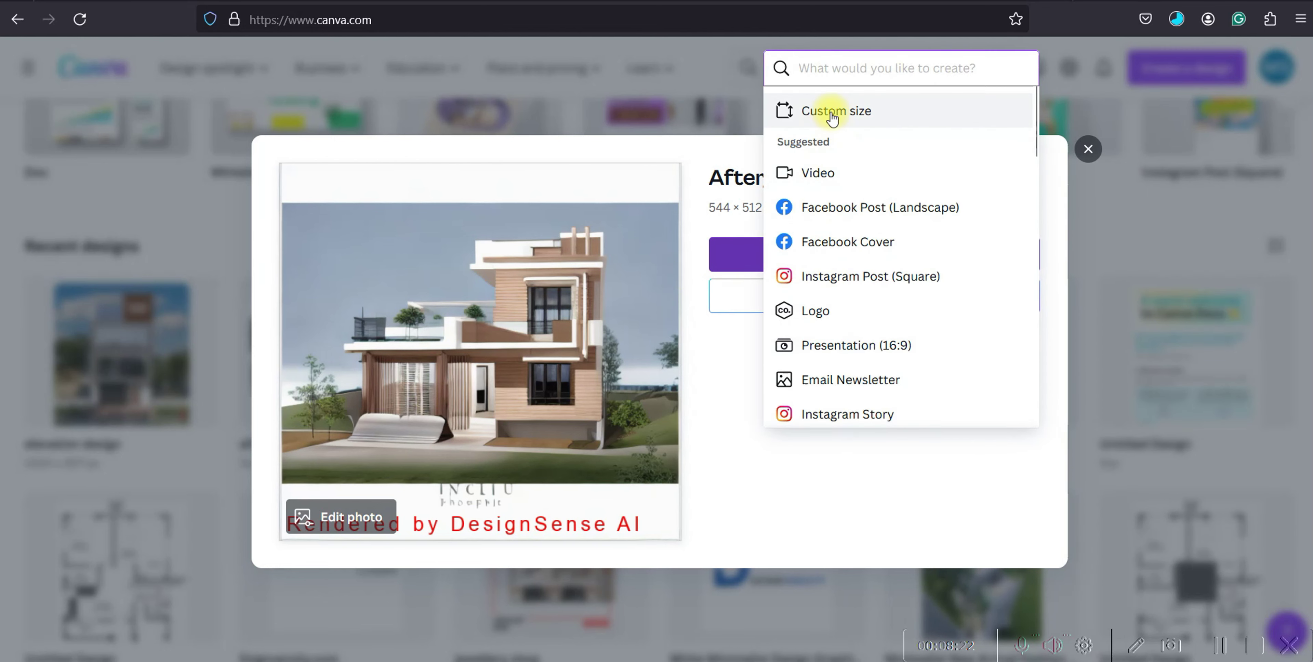
click(832, 117)
click(910, 419)
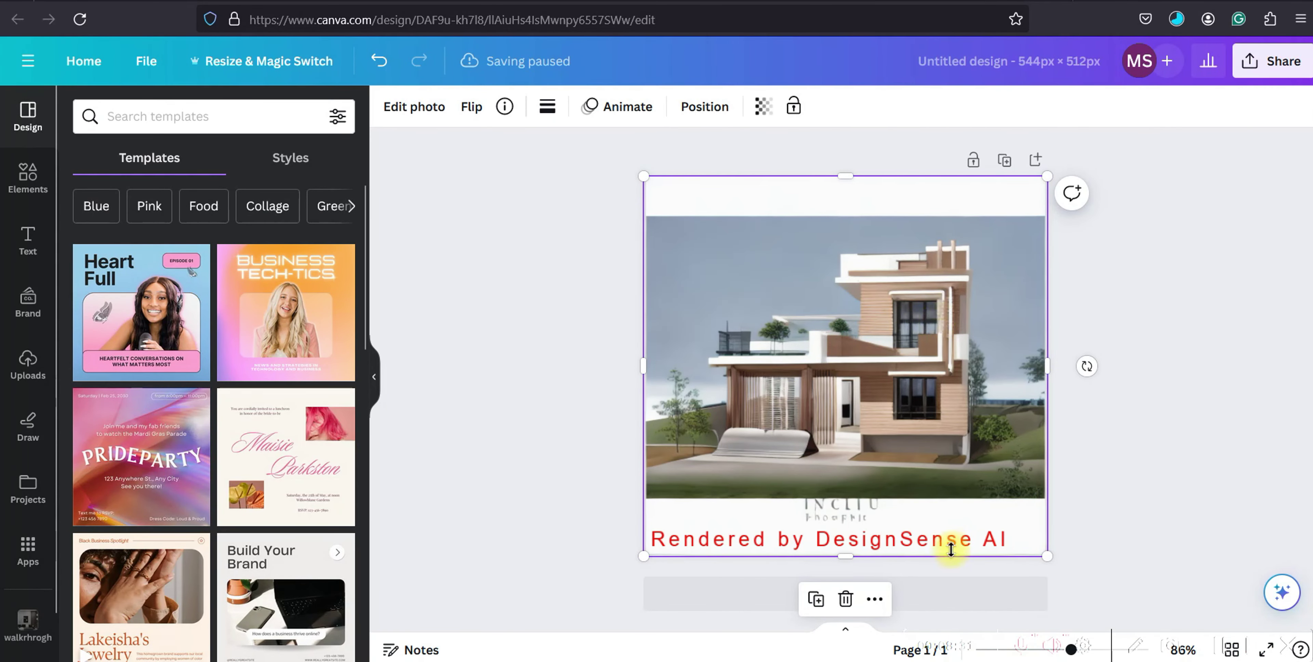
Step: Crop the white strip off the top edge of the house image and remove its background with BG Remover
mouse_move(855, 555)
mouse_down()
mouse_move(858, 498)
mouse_move(850, 556)
mouse_up()
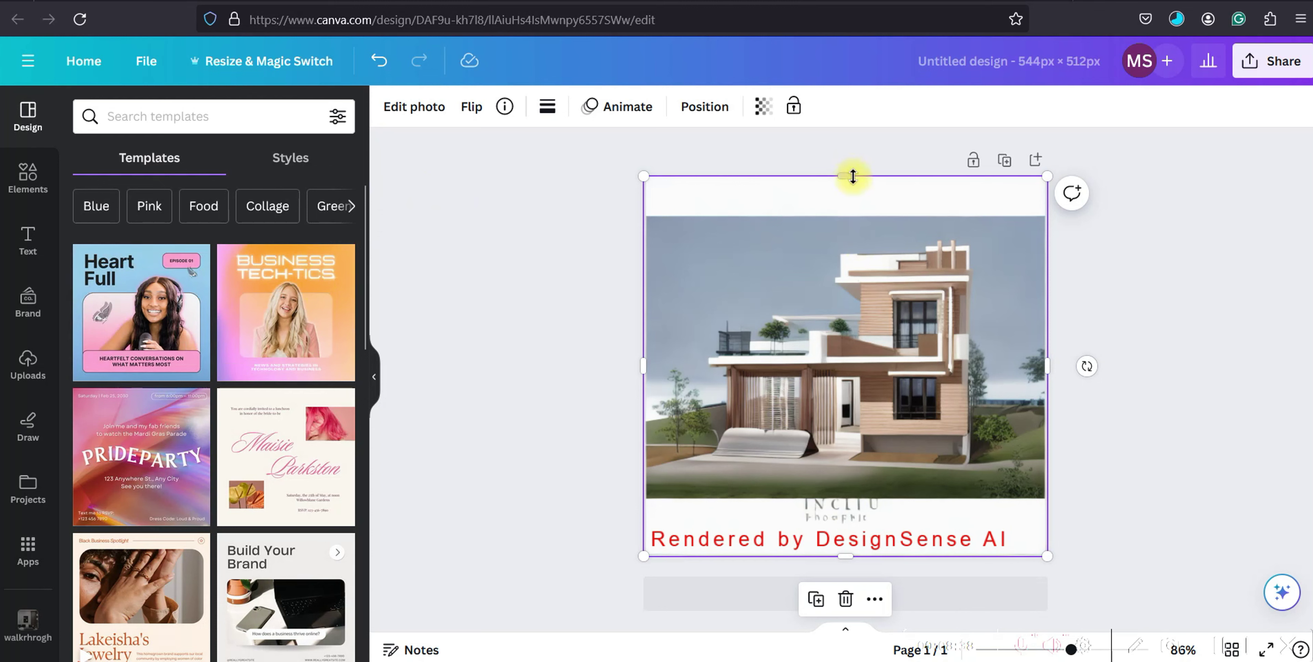
mouse_move(853, 176)
mouse_down()
mouse_move(859, 223)
mouse_move(859, 199)
mouse_up()
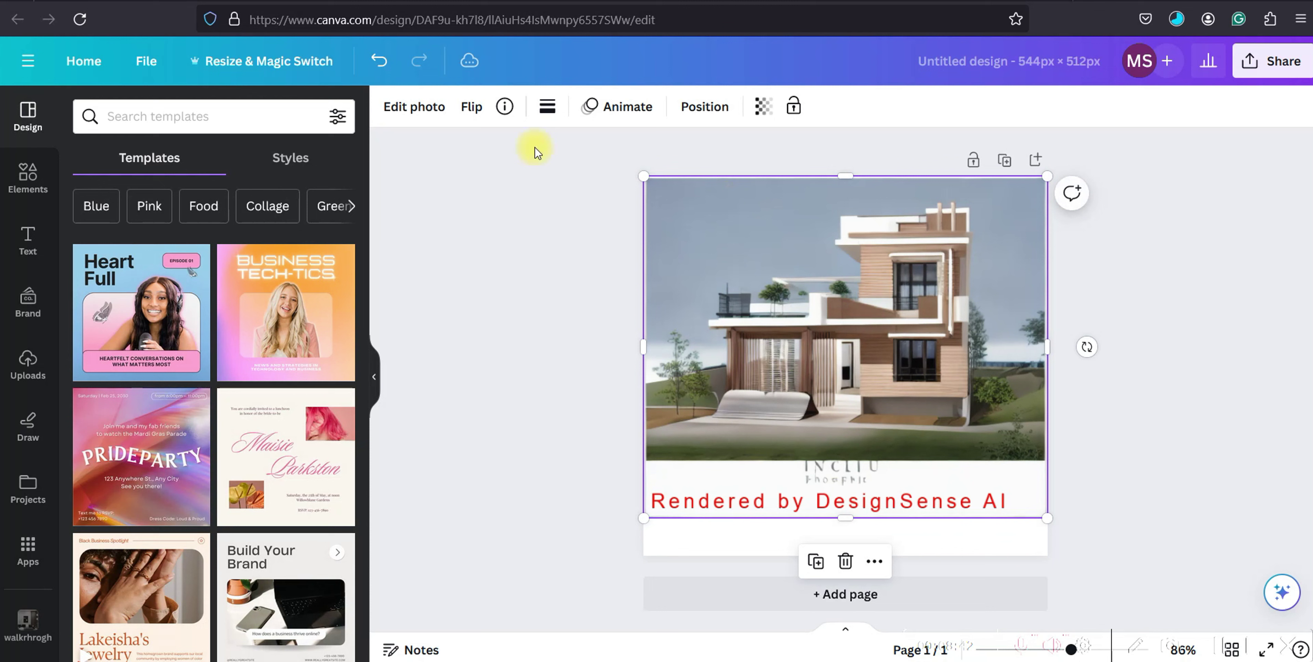
click(433, 109)
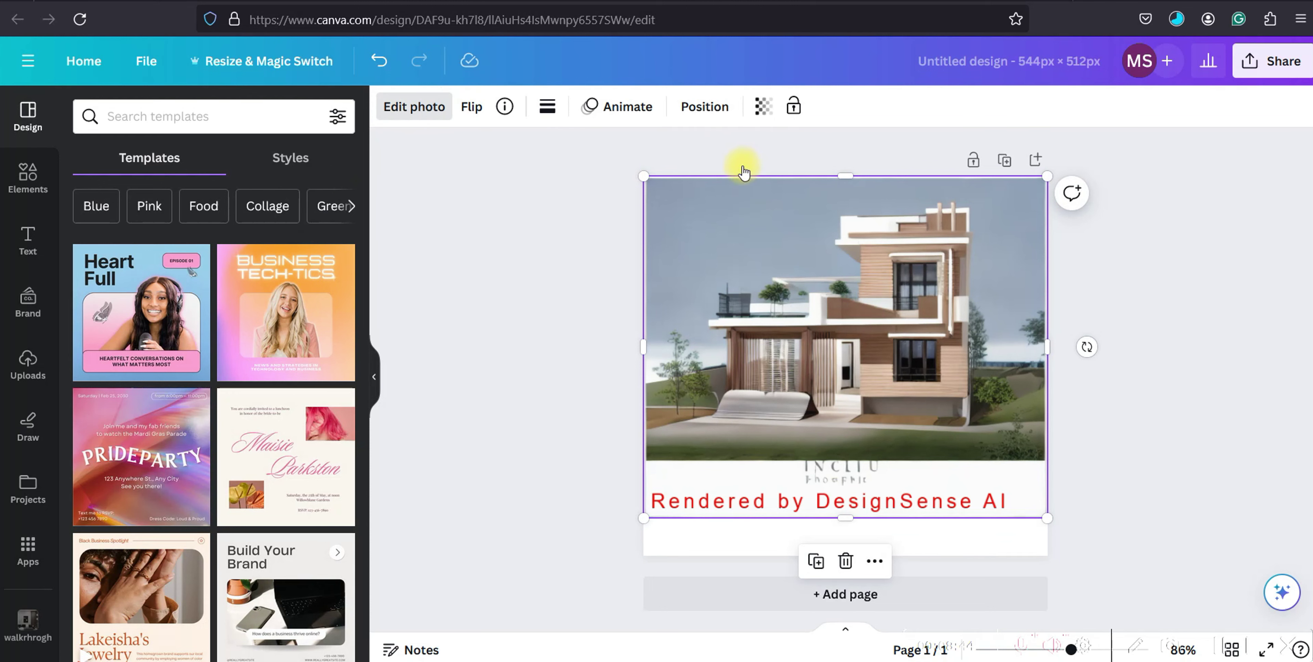
click(117, 235)
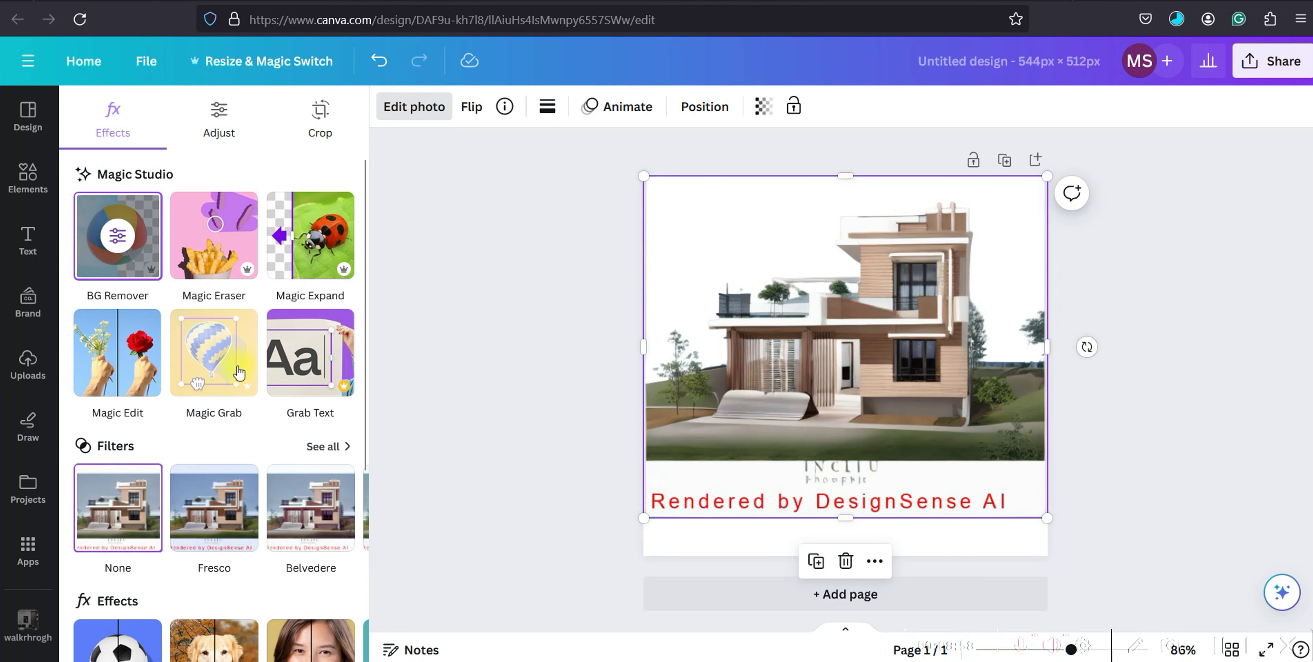
Step: Run Magic Edit on the whole image with the description "I WANT POOL" and generate the results
click(120, 354)
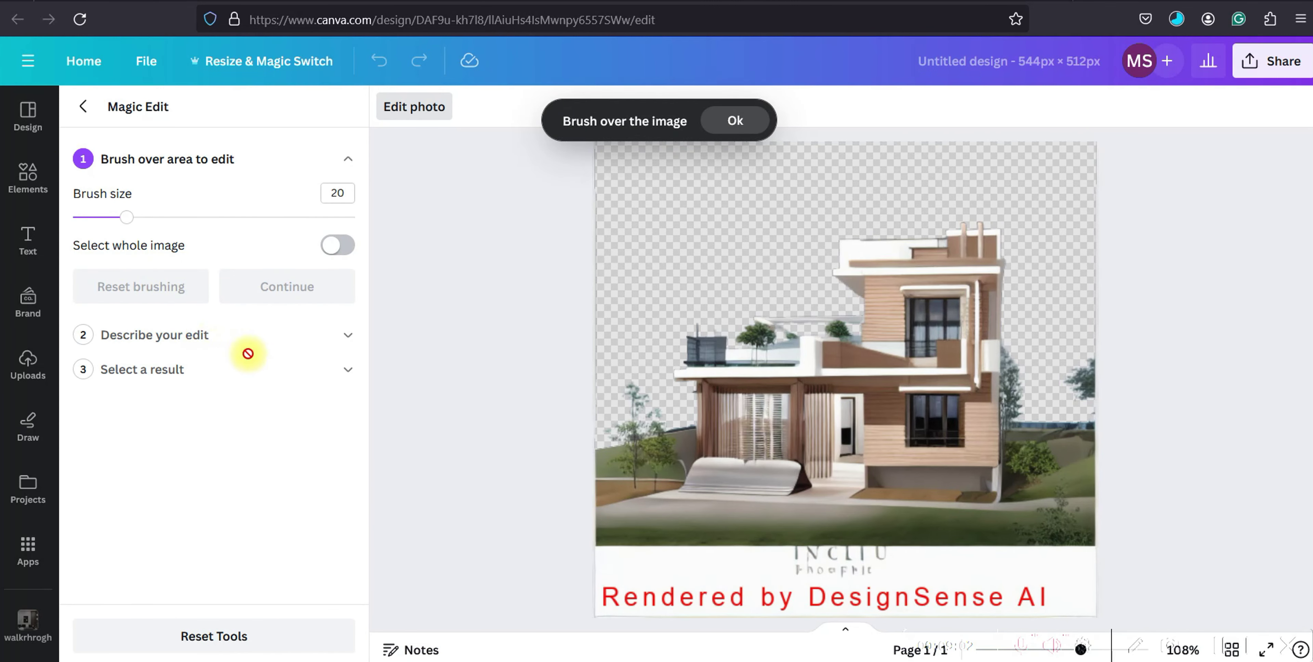
click(332, 246)
click(335, 246)
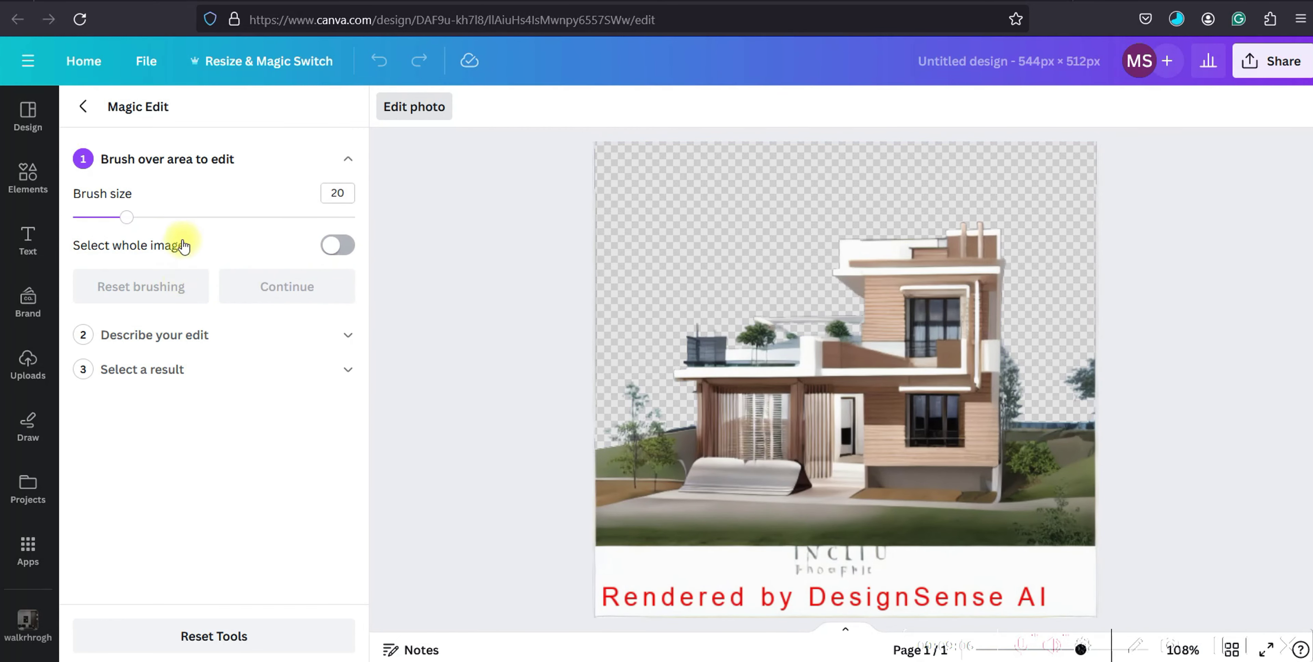
click(337, 246)
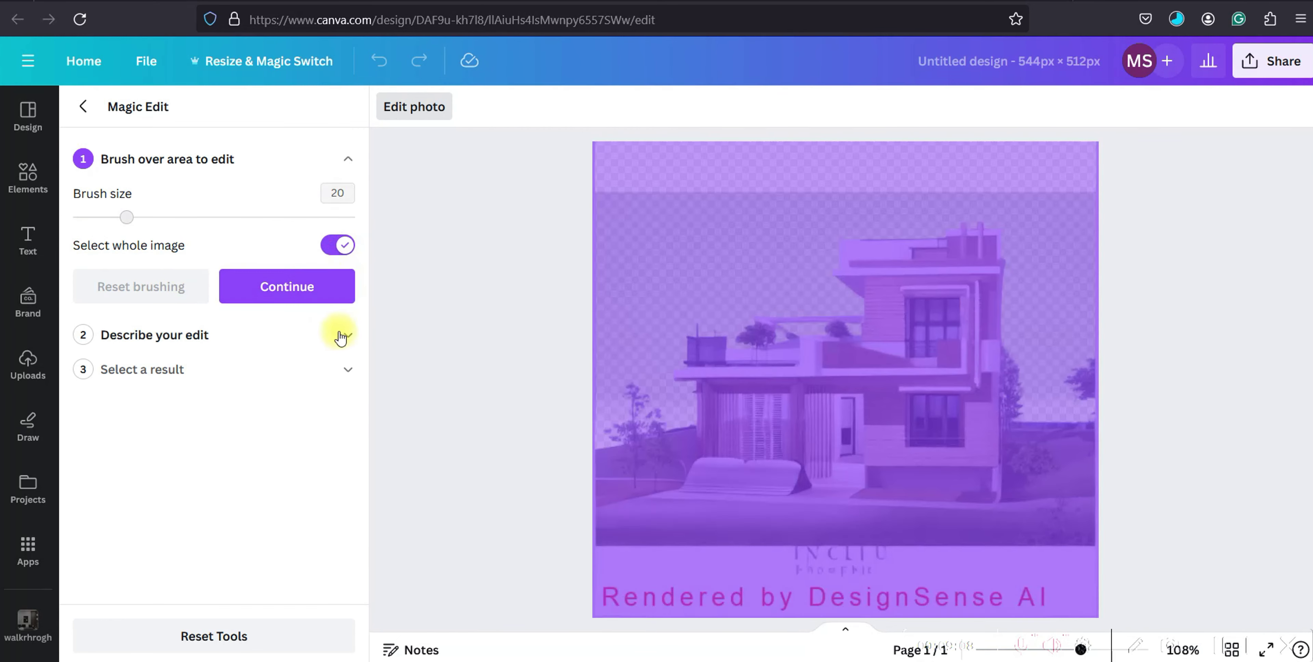
click(350, 336)
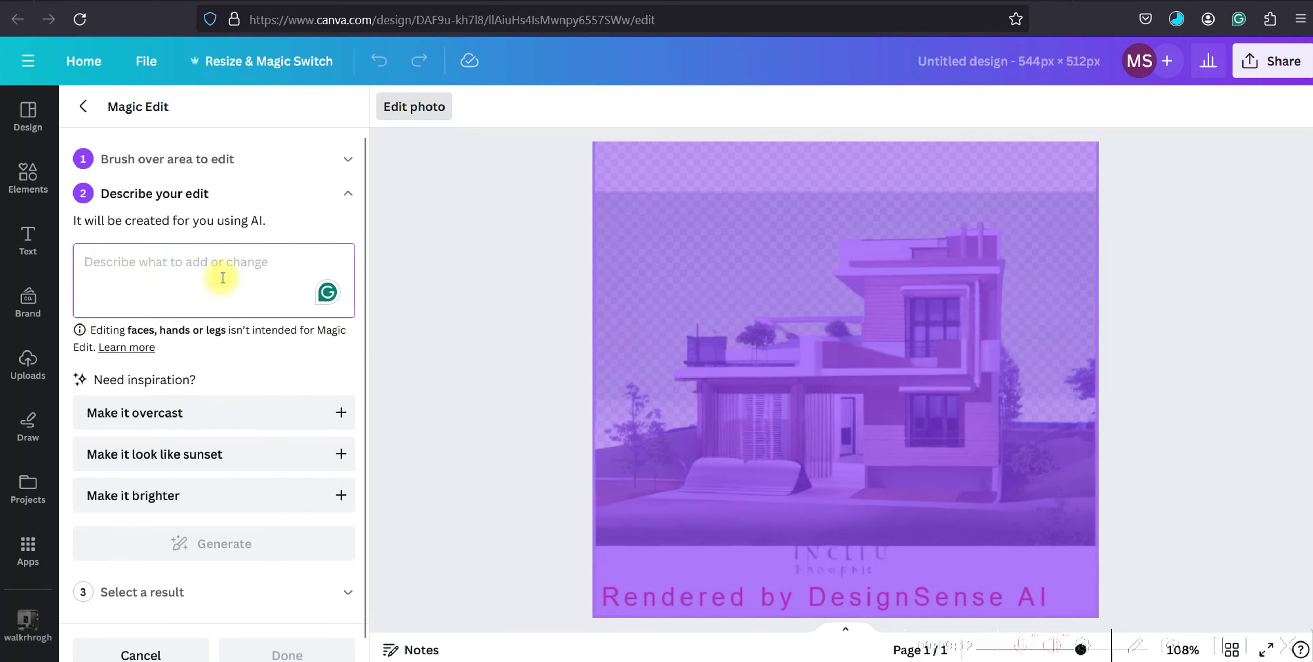
text(I WANT POOL)
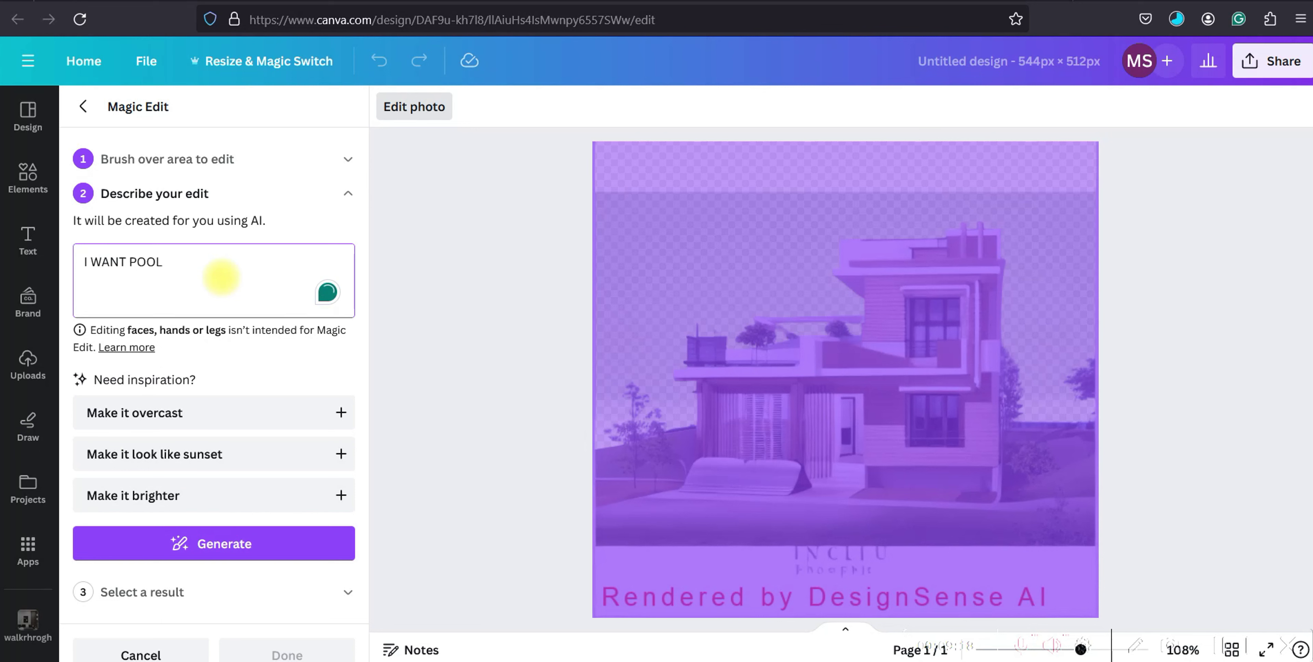
scroll(246, 478, down, 1)
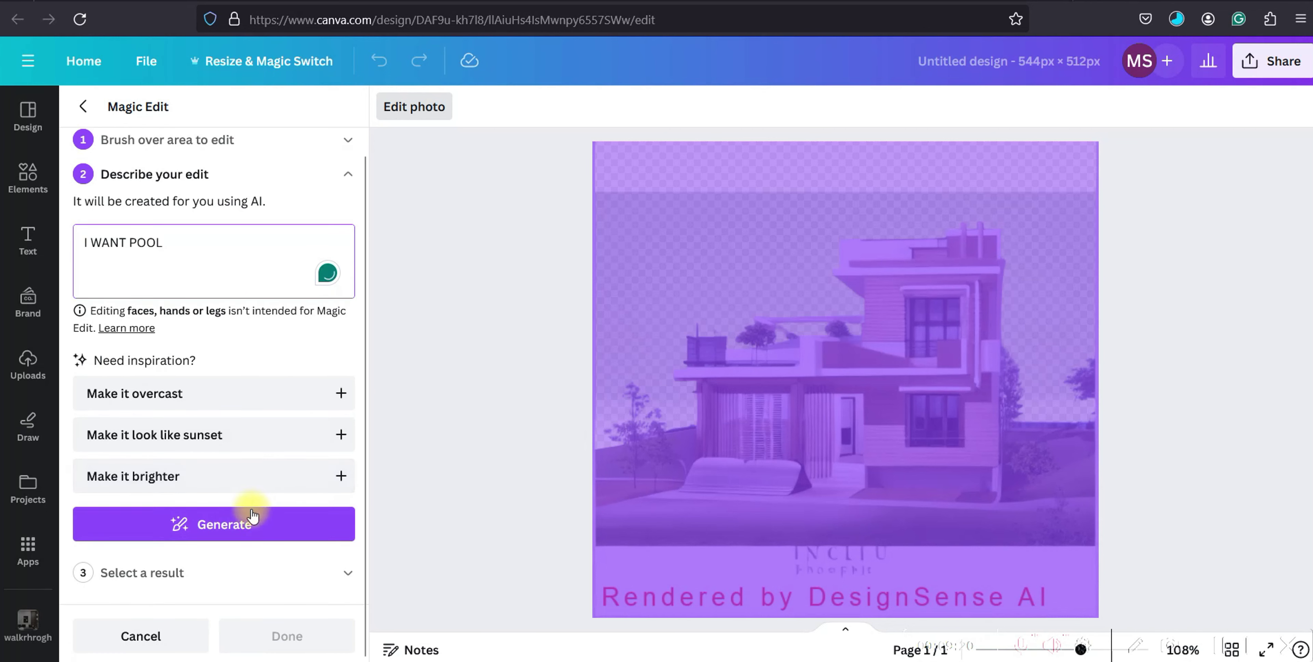
click(253, 525)
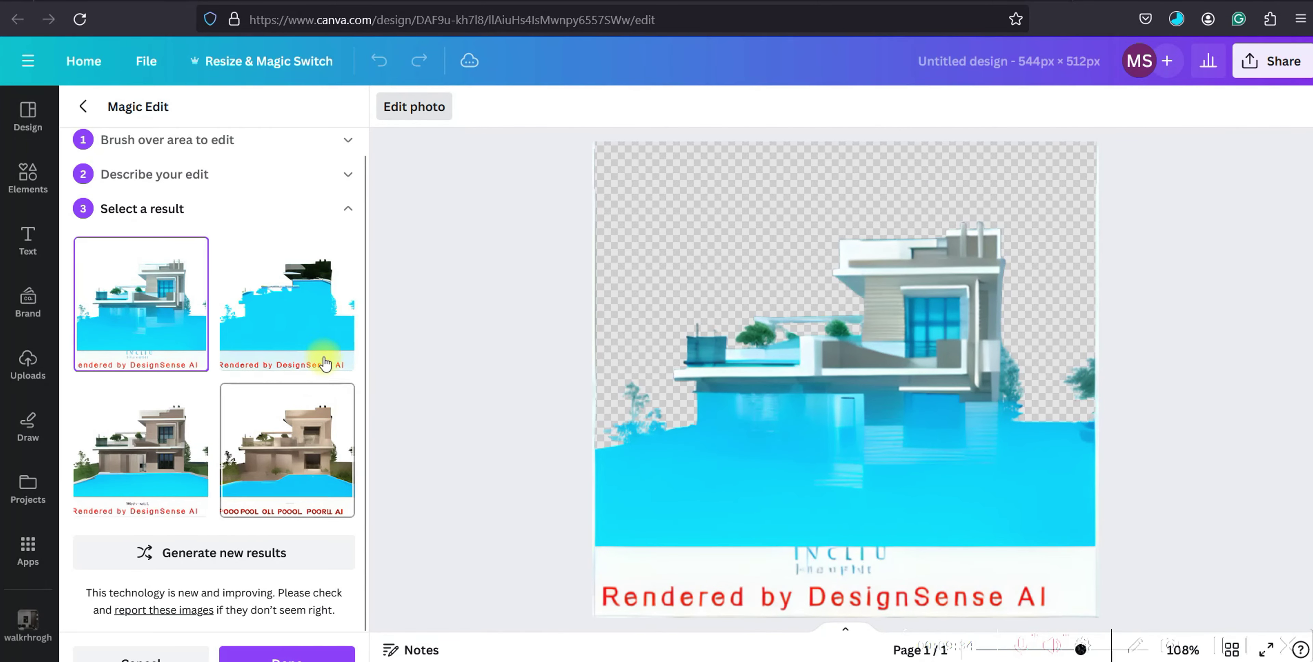
Step: Preview the third generated pool result on the house image
click(142, 438)
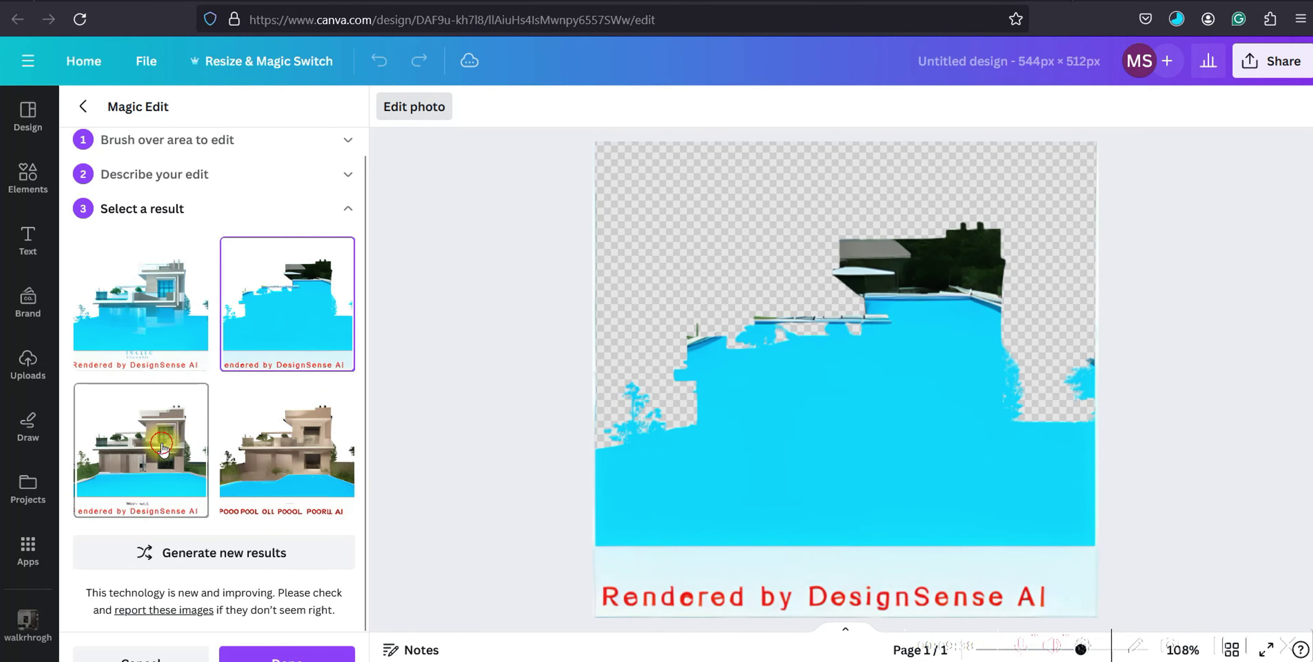
scroll(279, 447, down, 1)
scroll(279, 440, up, 2)
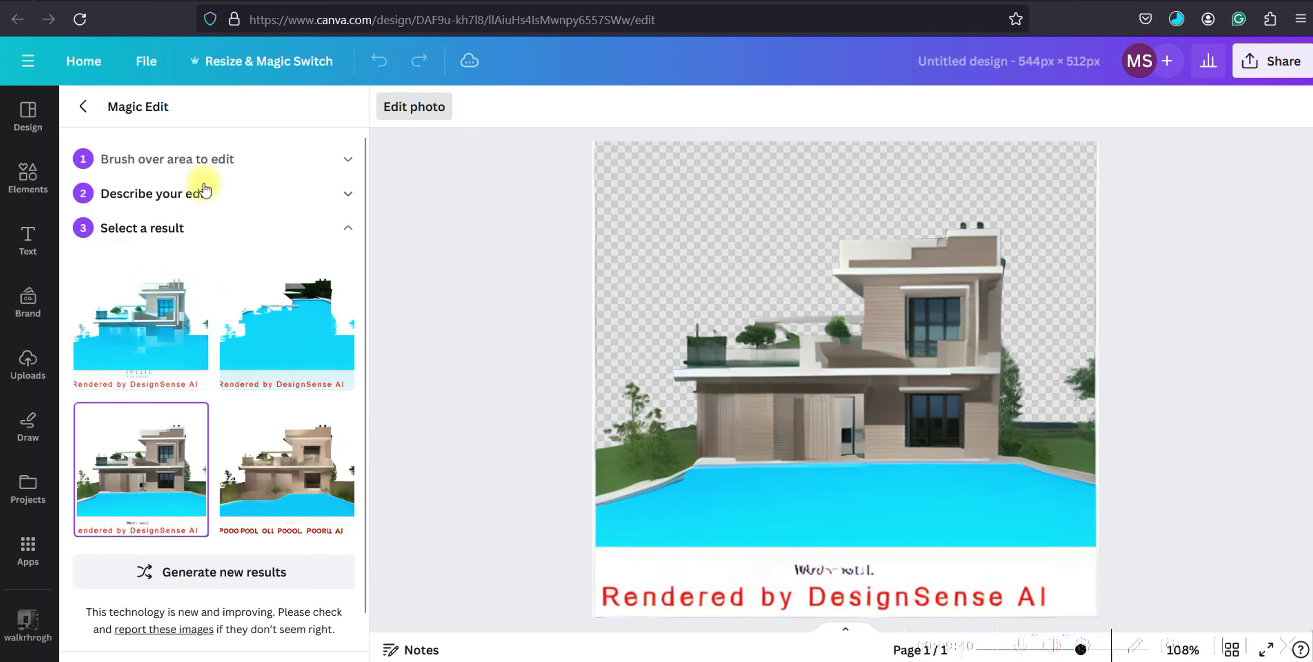
Step: Change the edit description to "I WANT SWIMMING POOL", correcting the spelling, and generate new results for the whole image
click(202, 163)
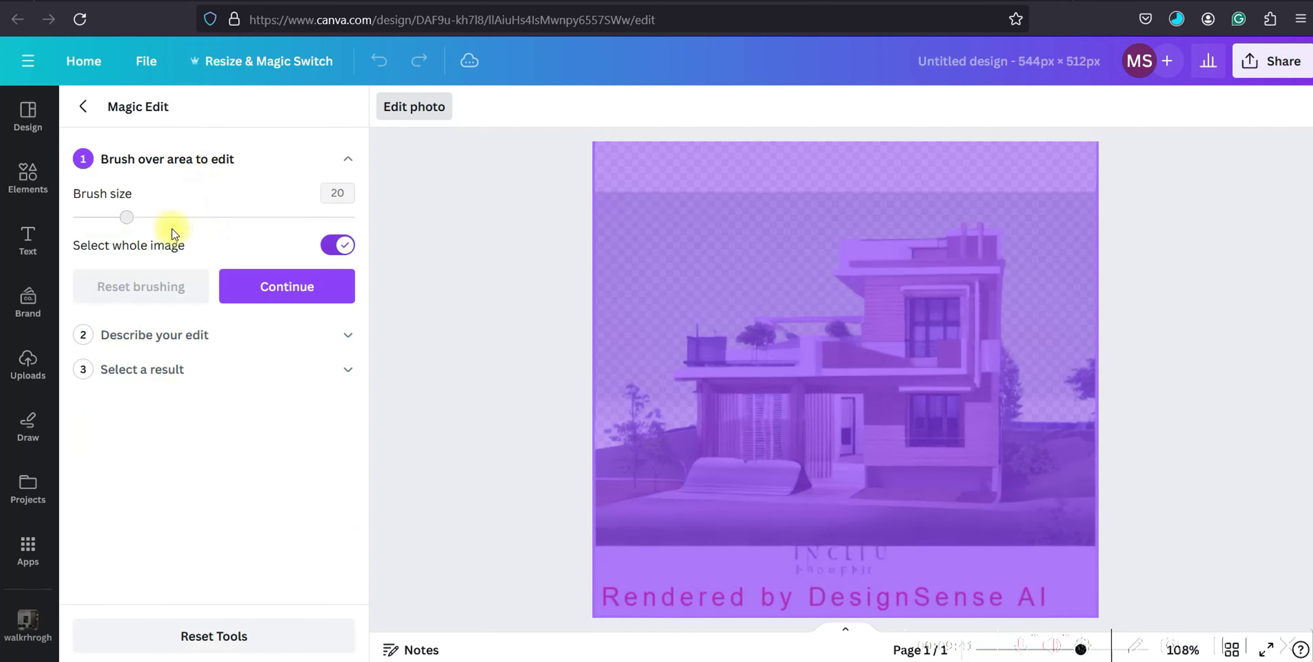
click(191, 337)
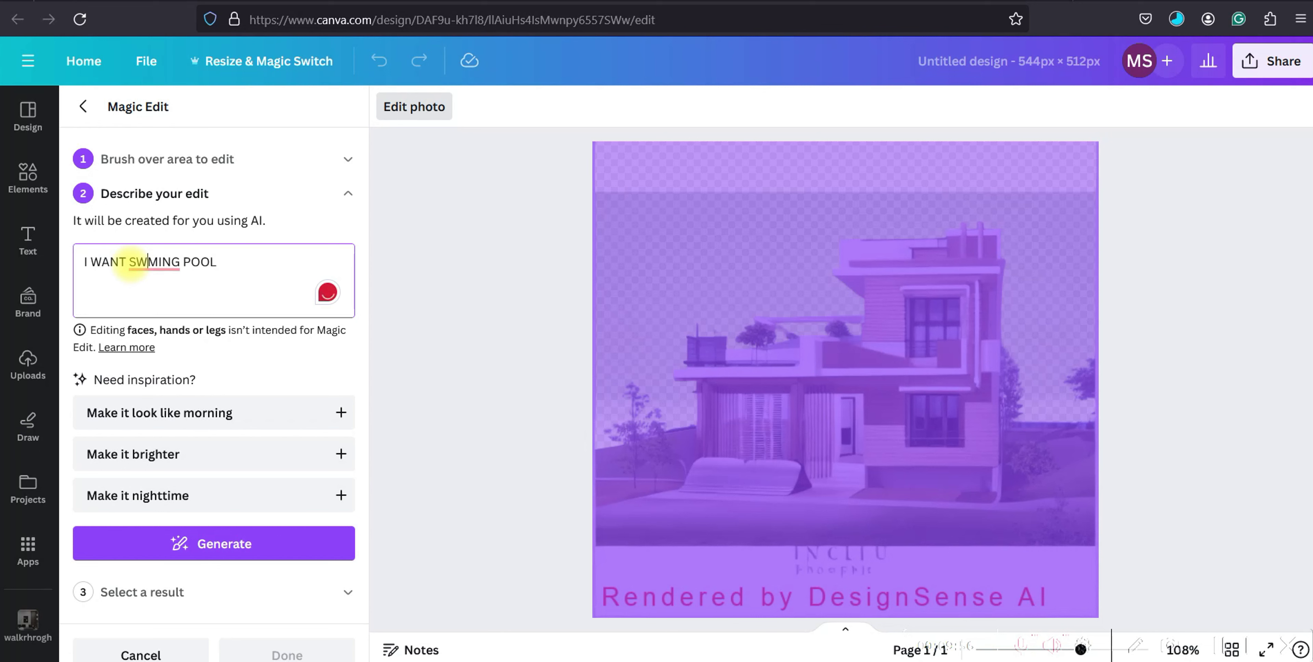
click(148, 262)
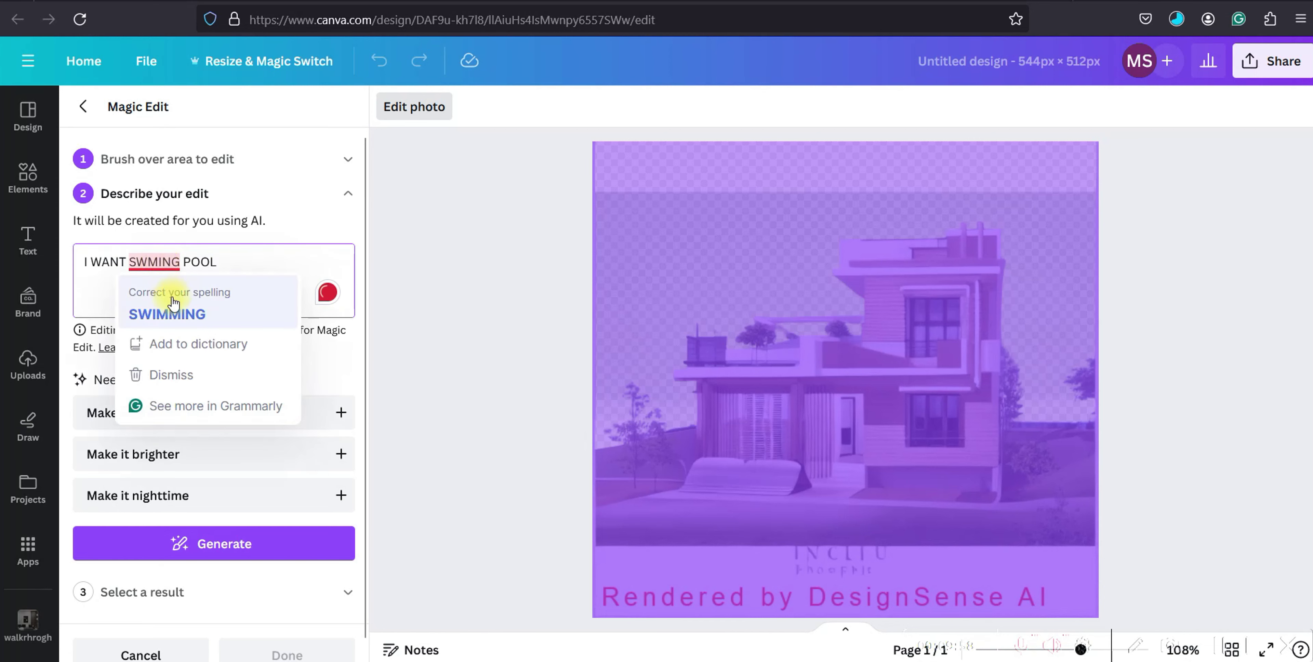
click(169, 313)
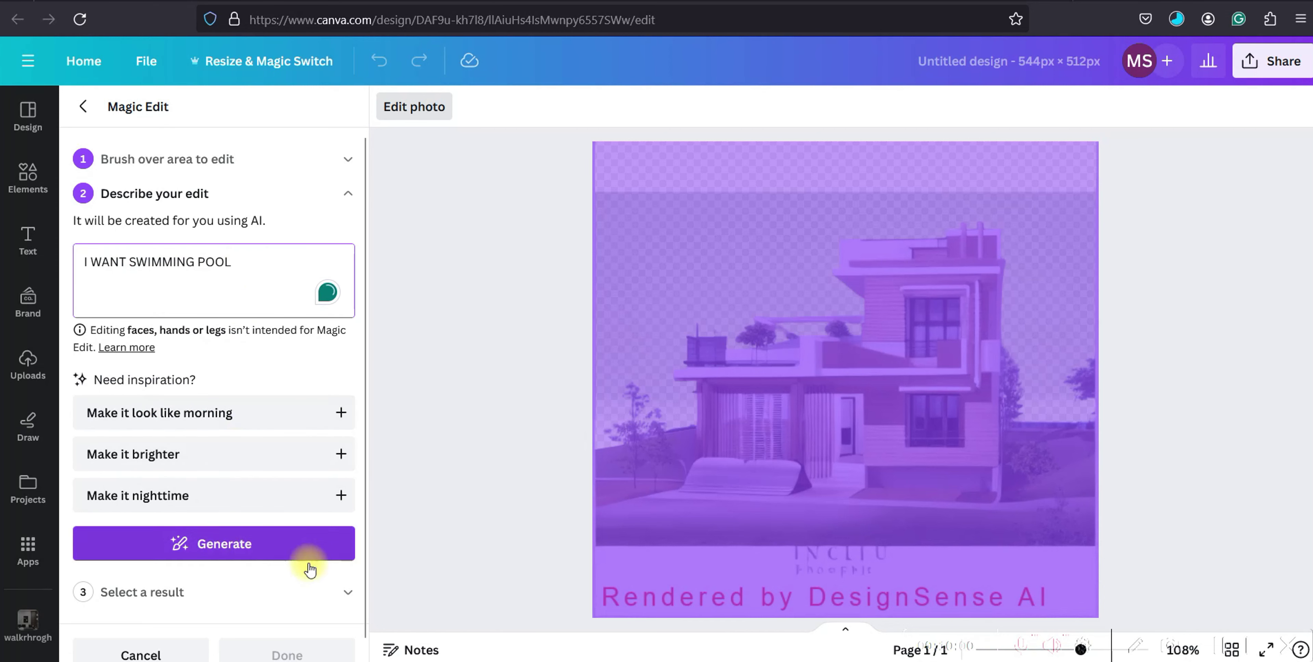
click(258, 544)
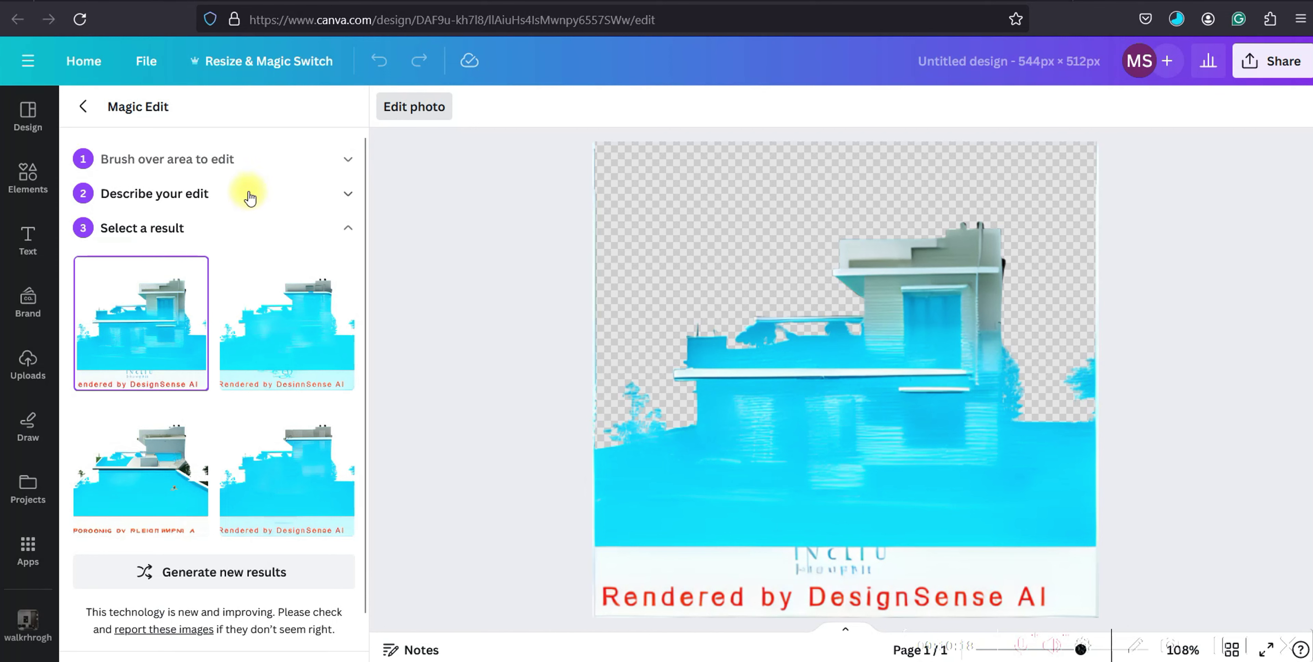
Step: Turn off the whole-image selection, brush over the ground and watermark strip below the house, and generate new swimming pool results
click(348, 161)
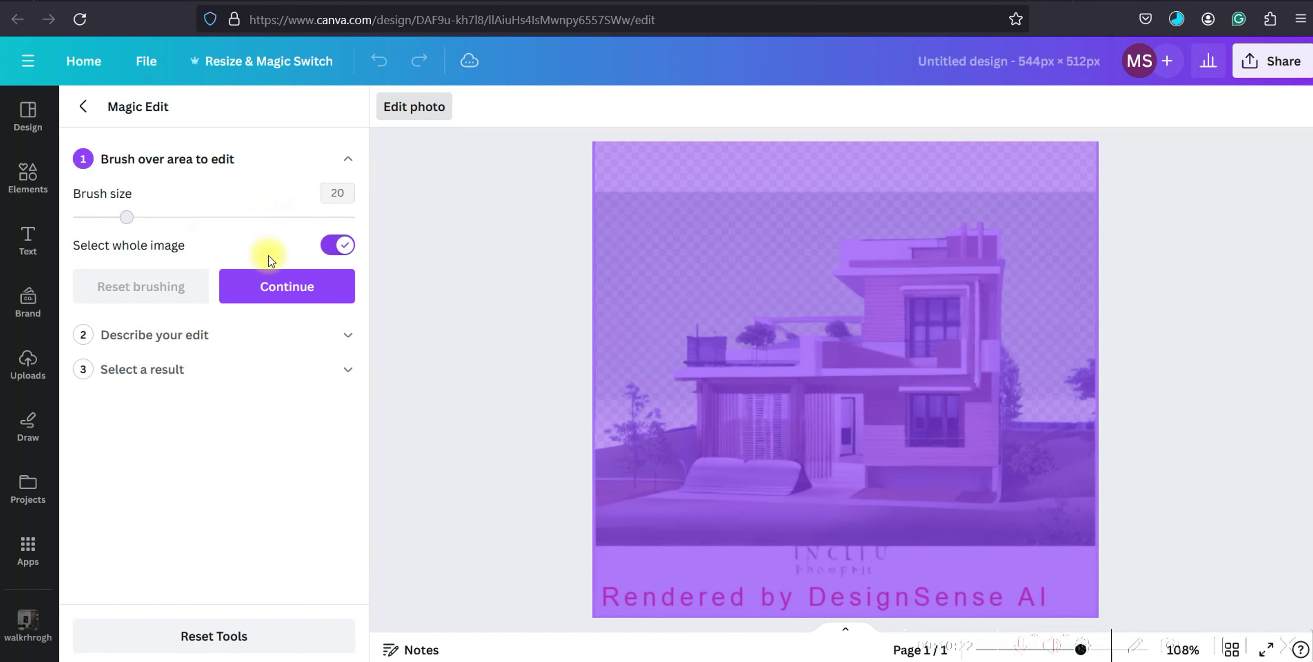
click(330, 247)
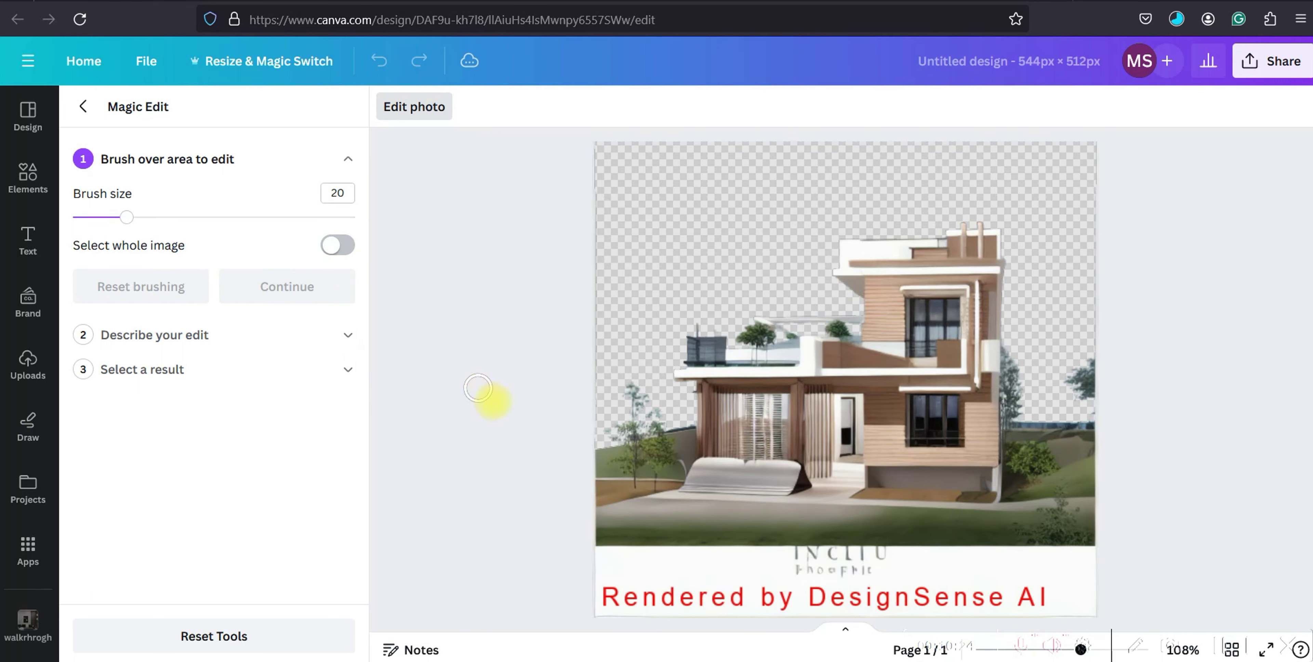
mouse_move(598, 483)
mouse_down()
mouse_move(1058, 504)
mouse_move(1089, 510)
mouse_move(1092, 537)
mouse_move(605, 504)
mouse_move(592, 514)
mouse_move(601, 534)
mouse_move(1104, 543)
mouse_move(577, 548)
mouse_move(1125, 548)
mouse_move(618, 564)
mouse_move(1096, 575)
mouse_move(583, 597)
mouse_move(1148, 598)
mouse_move(642, 587)
mouse_up()
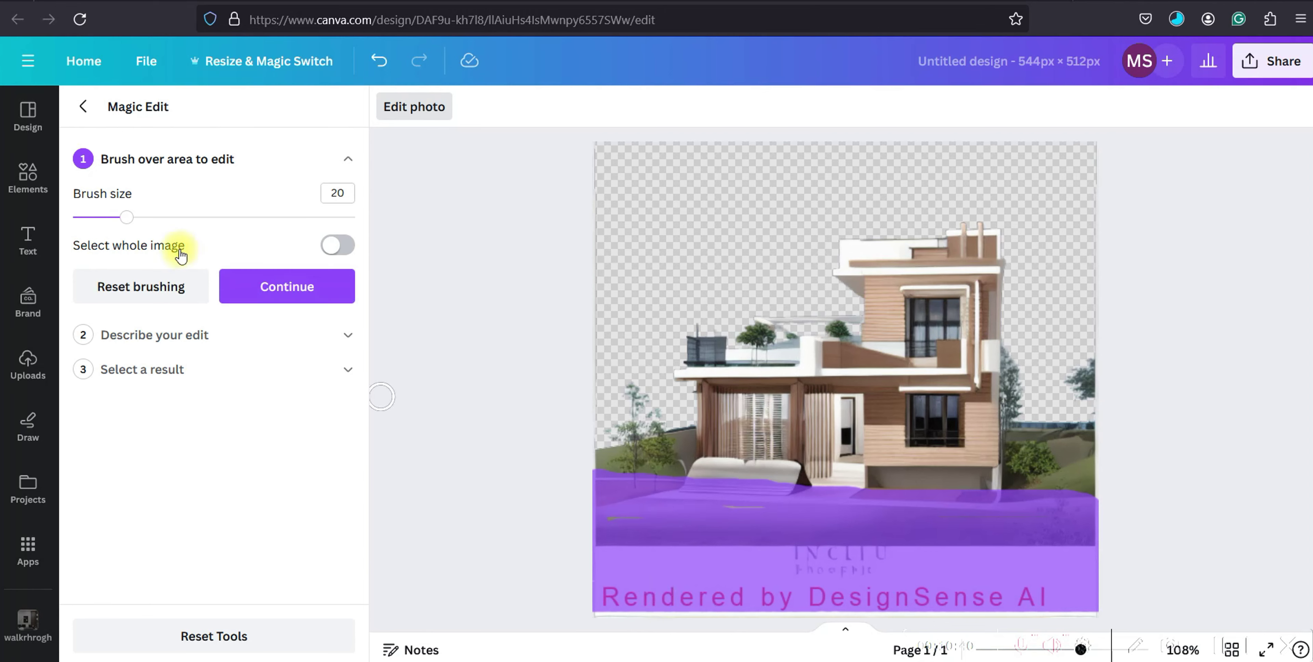
click(142, 353)
click(211, 543)
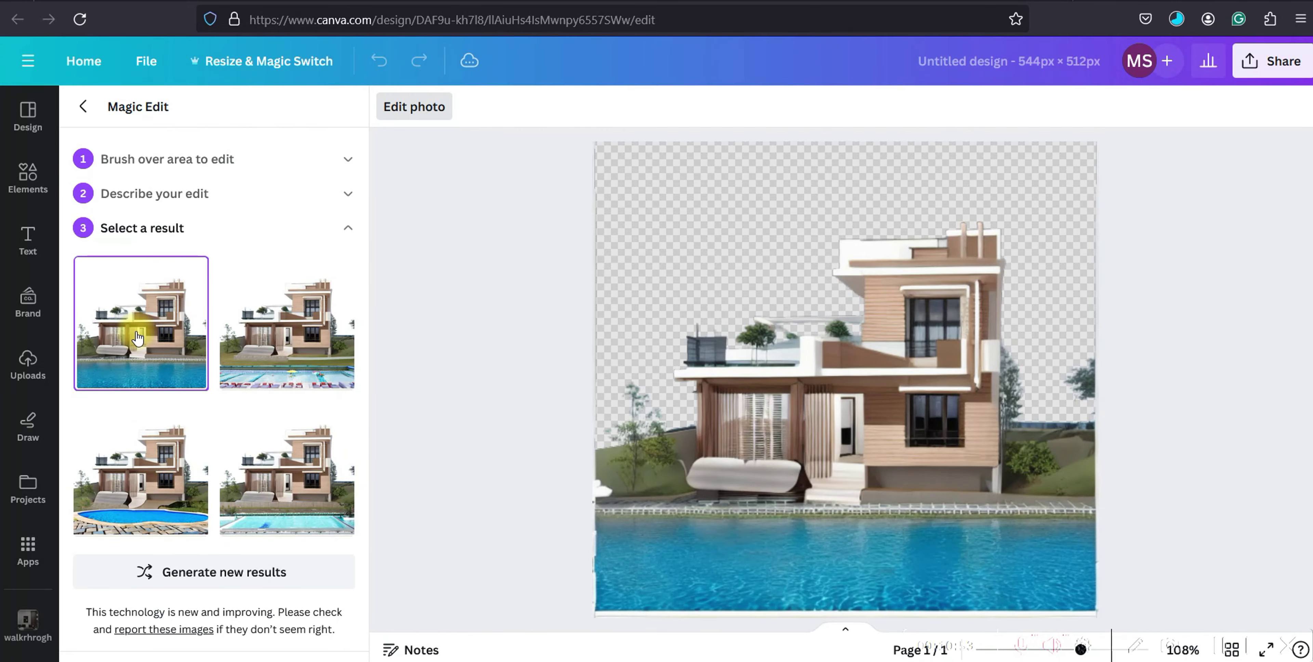
Step: Compare the four generated swimming pool variants and select the first one, with water across the full width
click(291, 343)
click(158, 505)
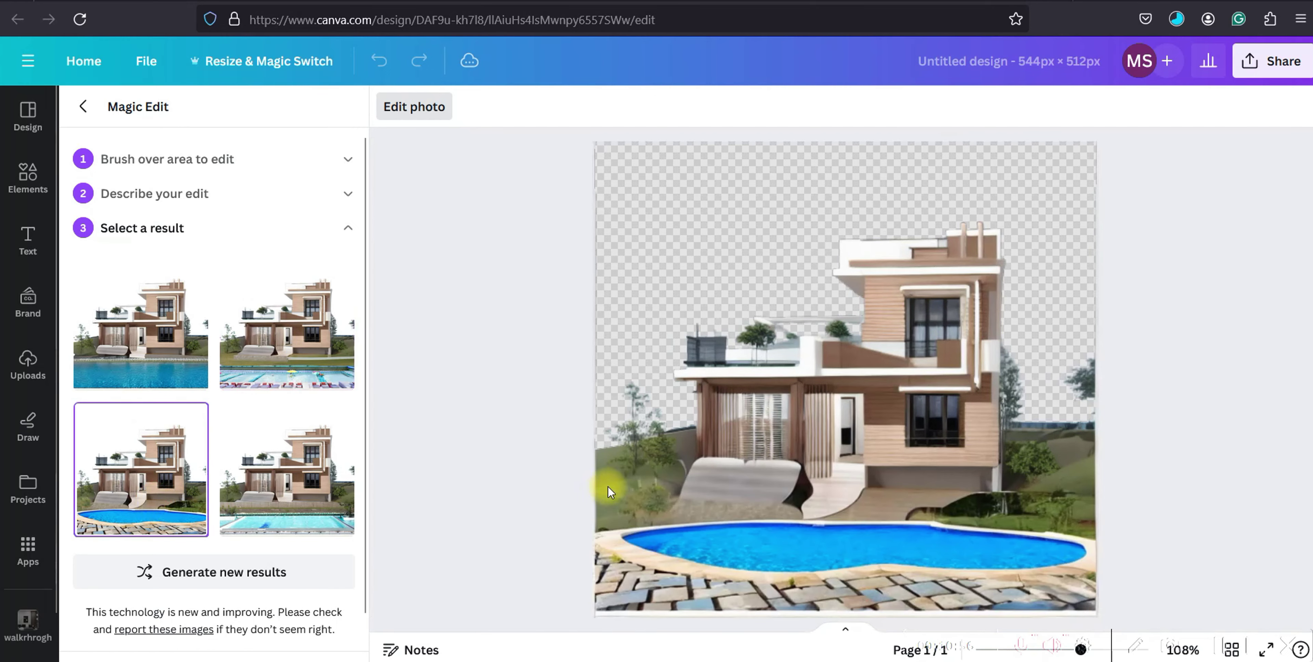
click(257, 517)
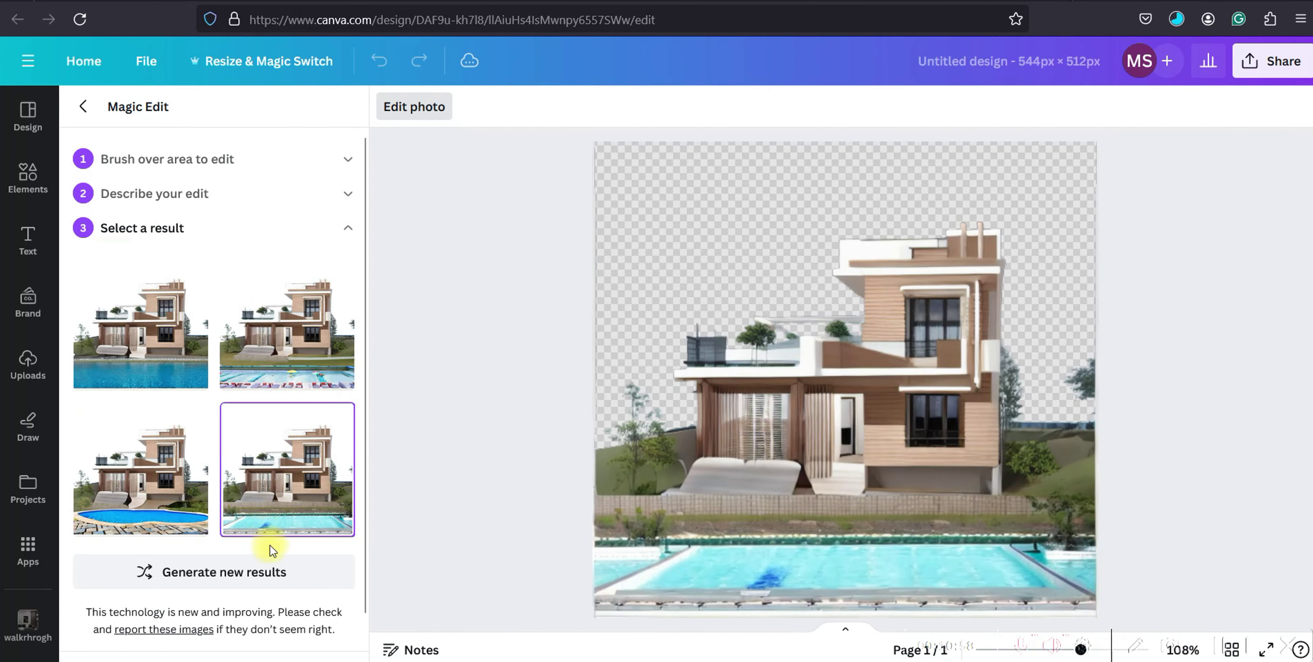
click(289, 353)
click(137, 365)
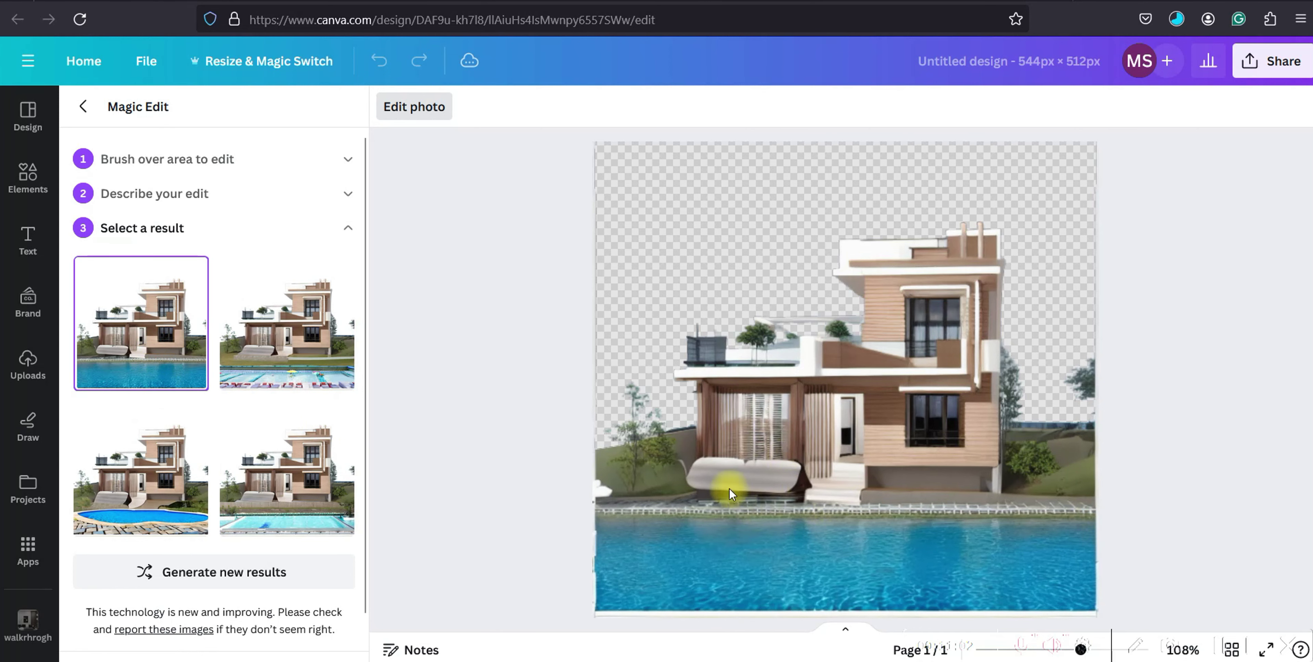
Step: Reset the brushing and brush over only the central area in front of the house, down into the watermark strip, at brush size 20
click(134, 159)
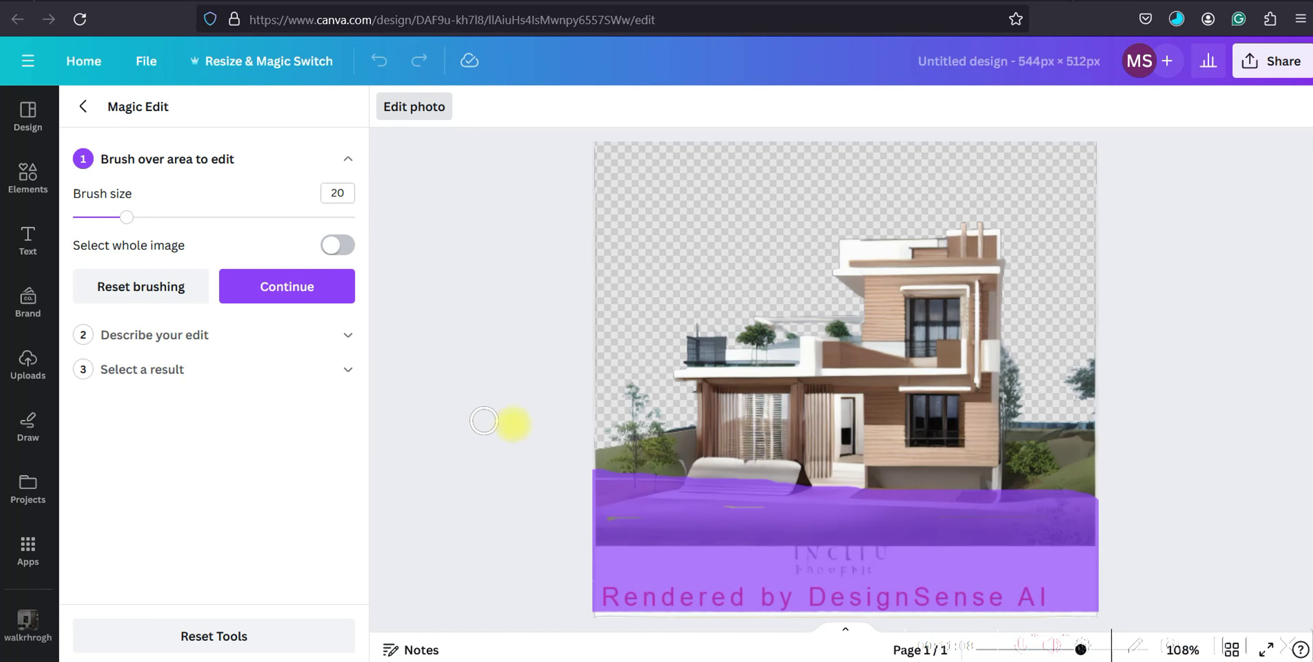
drag(615, 478, 603, 524)
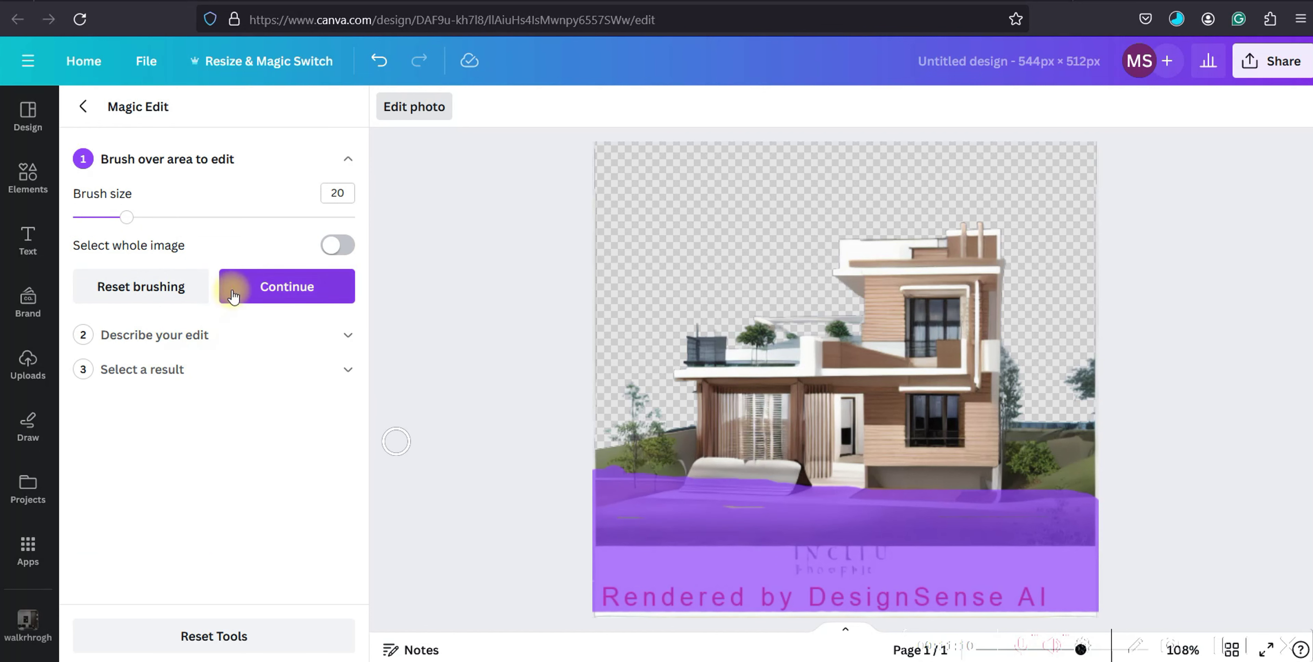
click(179, 298)
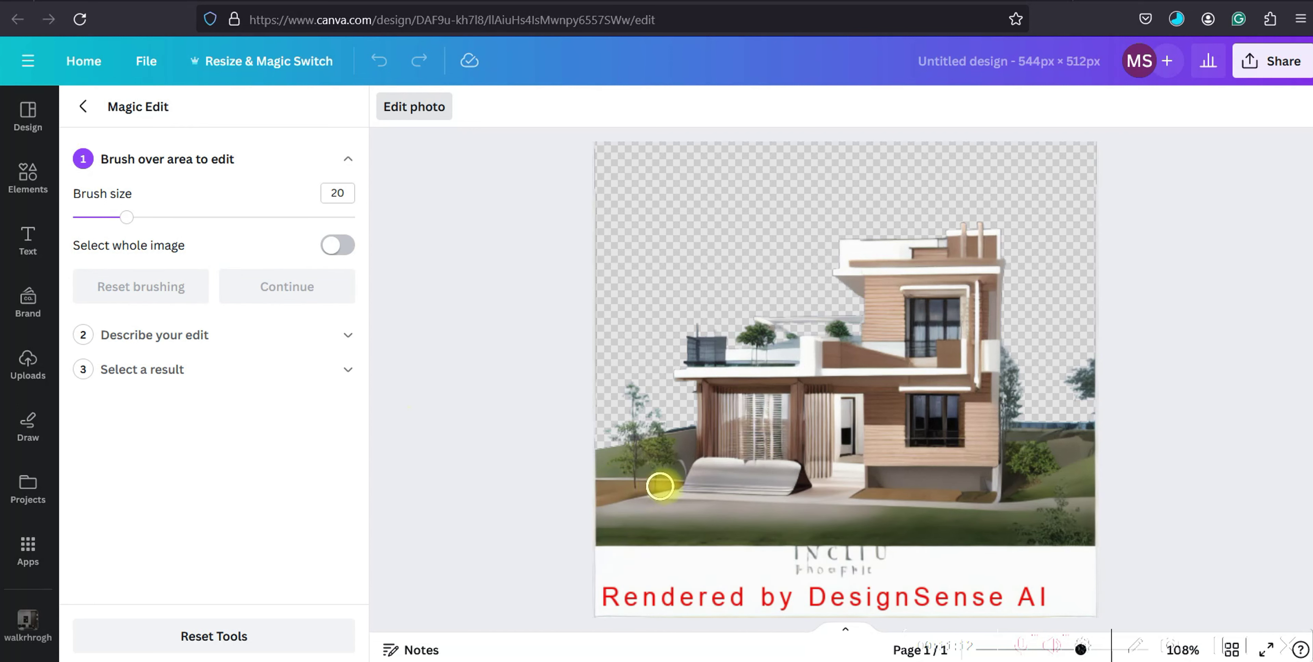
drag(678, 486, 671, 539)
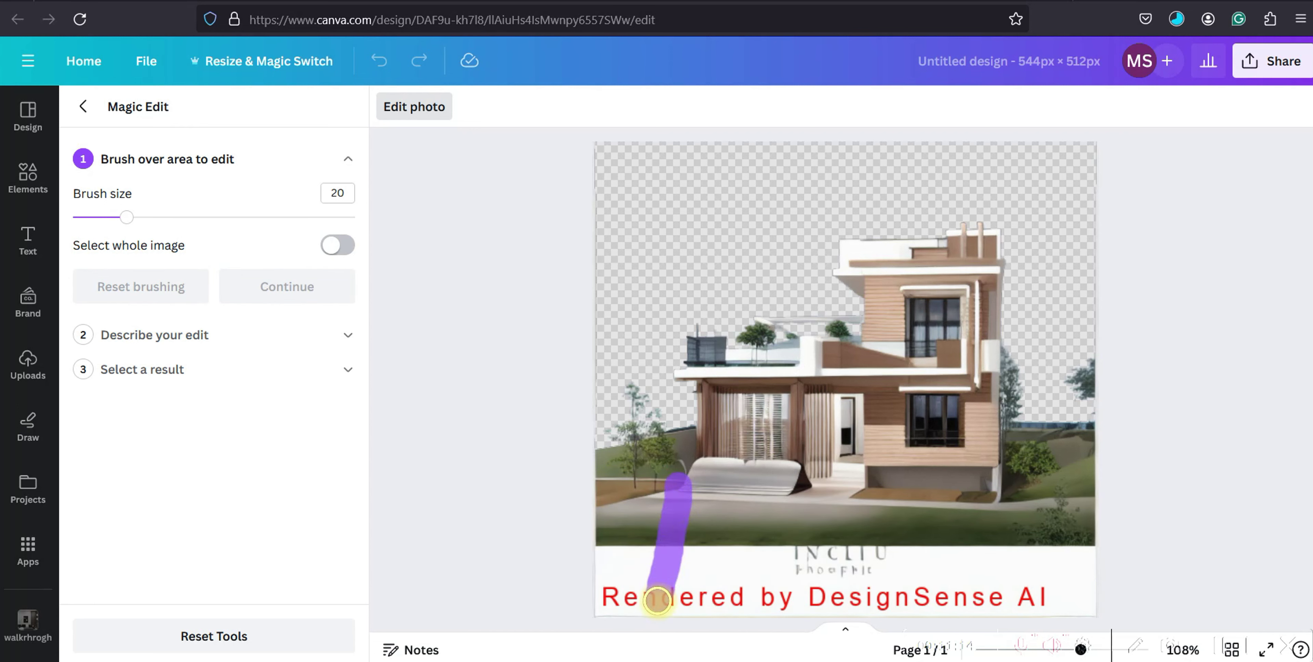
drag(657, 601, 728, 609)
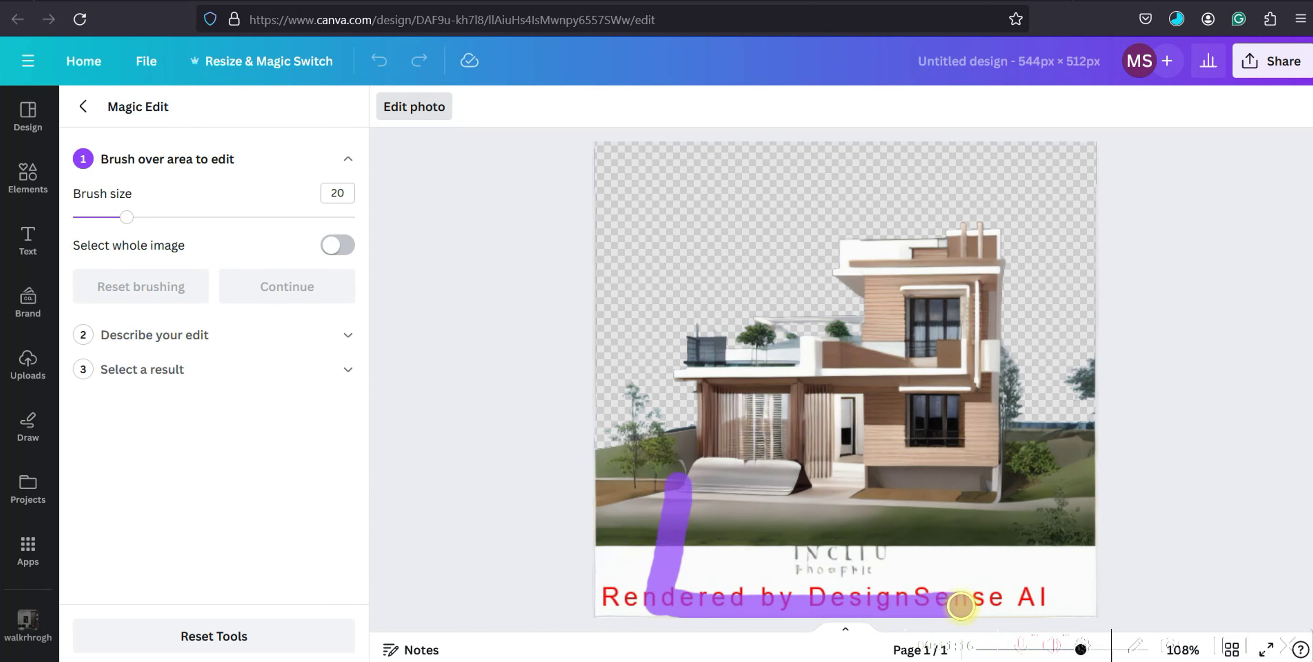
mouse_move(985, 596)
mouse_down()
mouse_move(991, 504)
mouse_move(694, 499)
mouse_move(686, 590)
mouse_move(678, 582)
mouse_move(913, 585)
mouse_move(963, 578)
mouse_move(963, 530)
mouse_move(791, 537)
mouse_move(705, 523)
mouse_up()
mouse_move(720, 565)
mouse_down()
mouse_move(955, 561)
mouse_move(720, 543)
mouse_move(928, 549)
mouse_up()
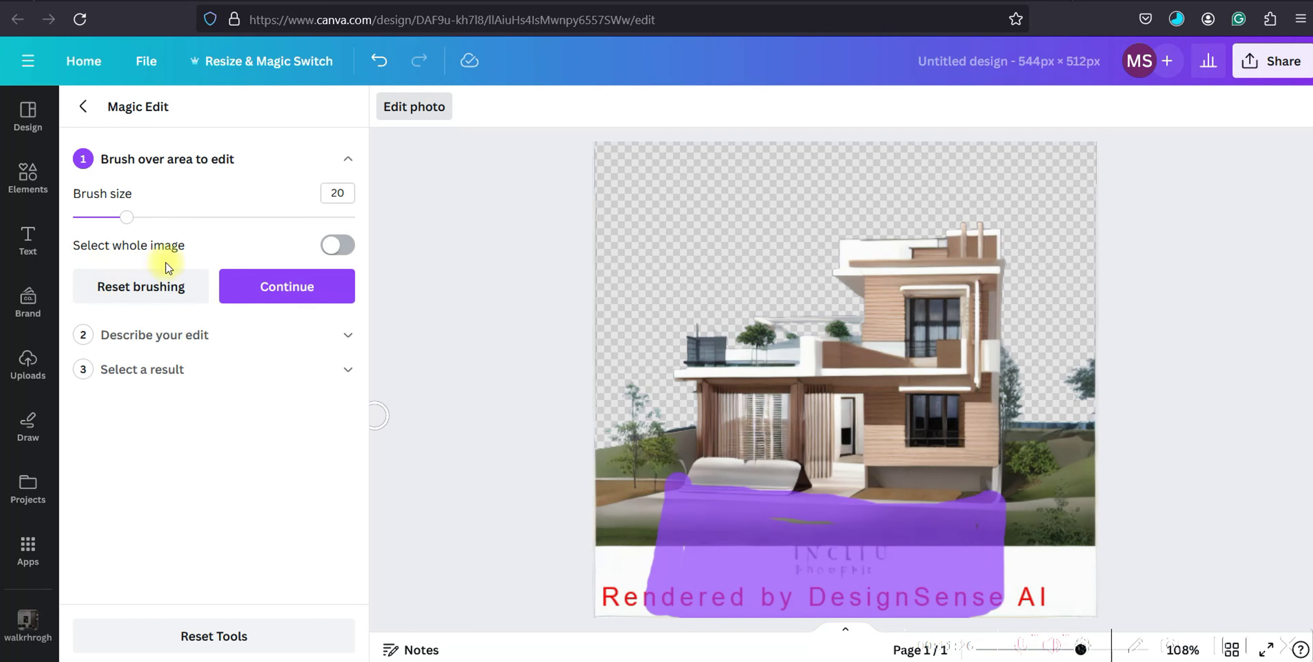
Step: Generate swimming pool results for the smaller brushed area and preview the third one
click(151, 335)
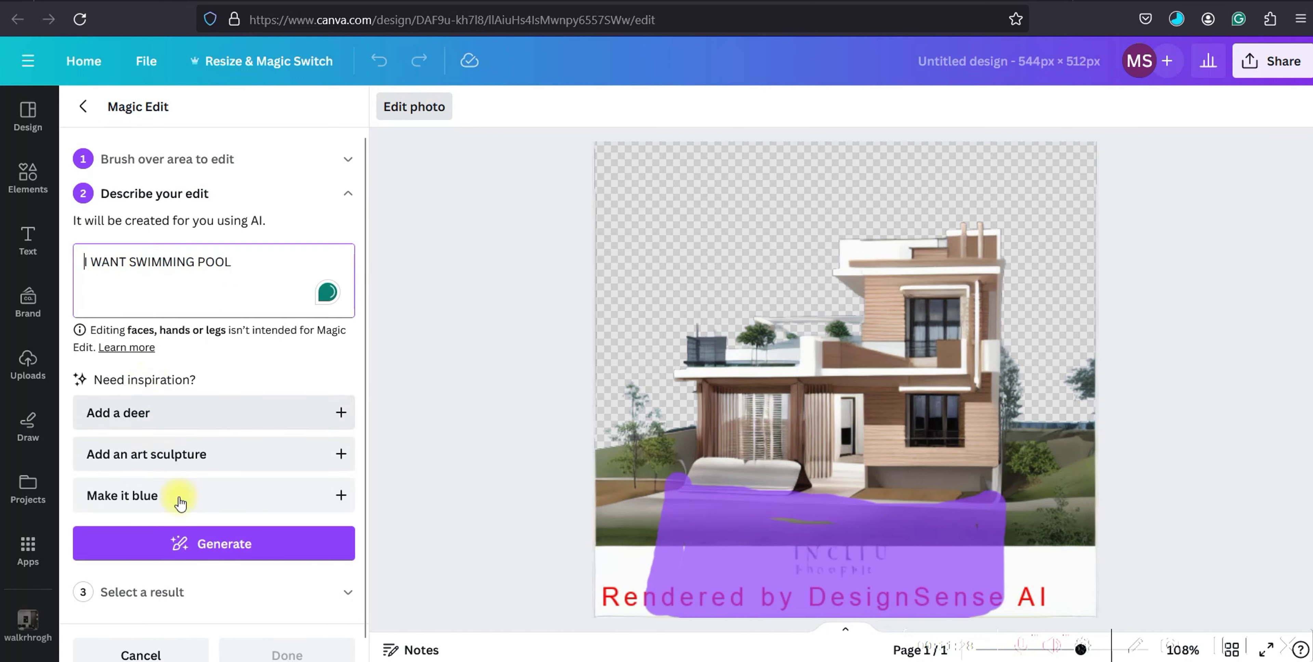
click(213, 542)
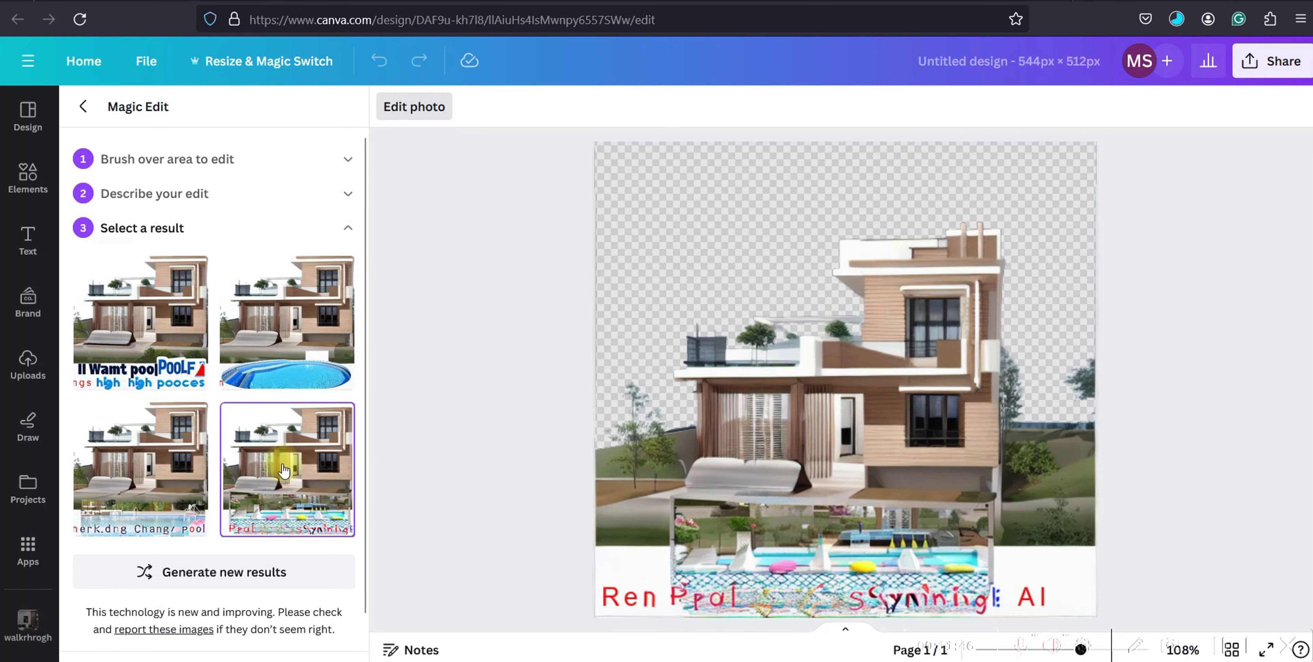
click(181, 514)
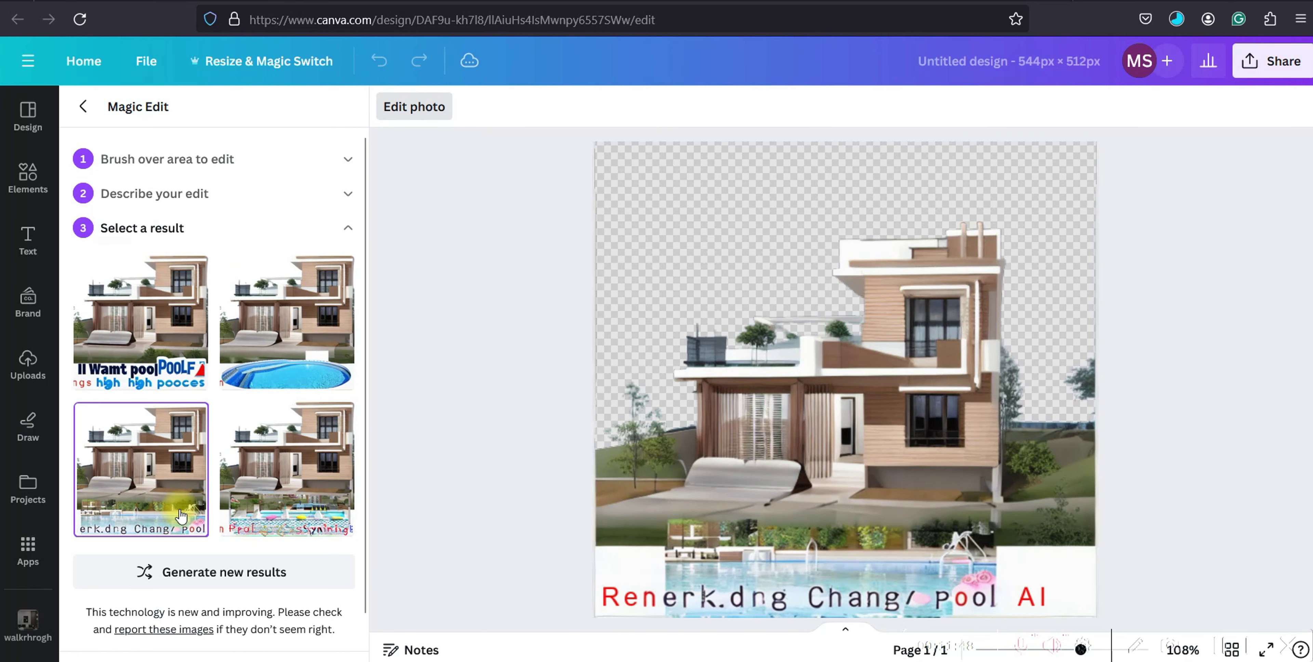
Step: Extend the brushed area across the full width of the ground and the watermark strip below the house
click(260, 160)
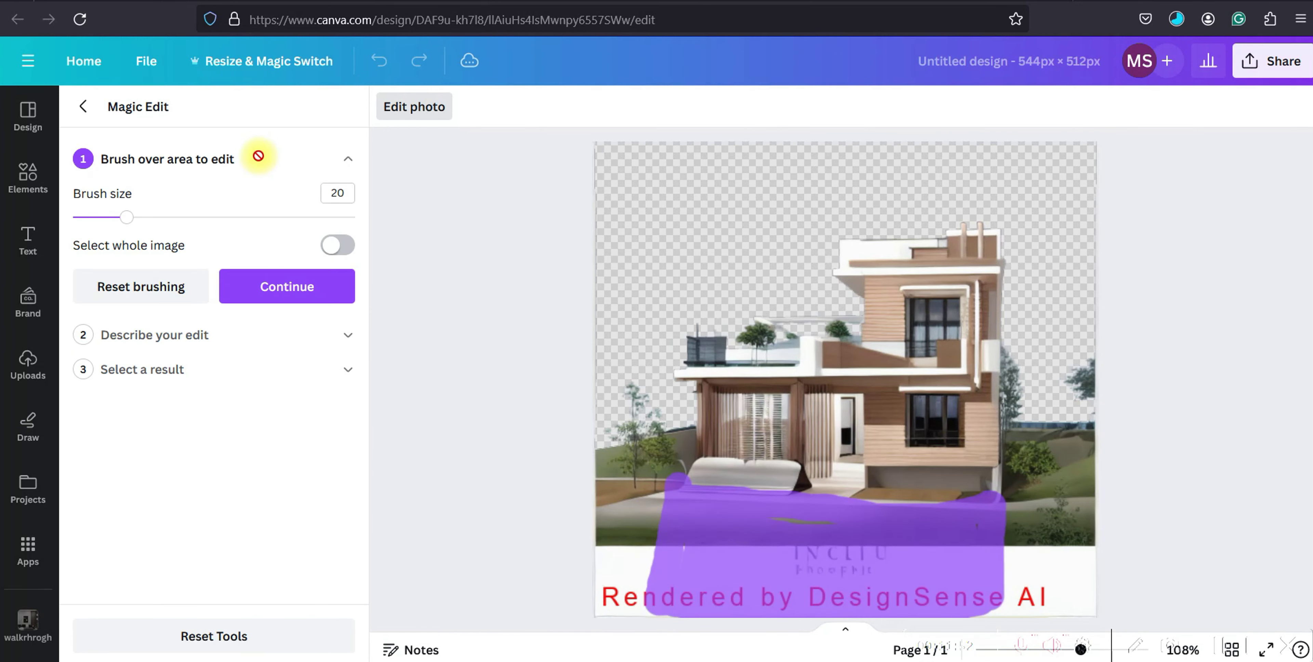
mouse_move(720, 569)
mouse_down()
mouse_move(643, 526)
mouse_move(565, 510)
mouse_move(719, 515)
mouse_move(625, 506)
mouse_move(653, 538)
mouse_move(629, 548)
mouse_move(588, 535)
mouse_move(620, 522)
mouse_move(606, 551)
mouse_move(674, 595)
mouse_move(791, 608)
mouse_up()
mouse_move(976, 583)
mouse_down()
mouse_move(1011, 581)
mouse_move(988, 588)
mouse_move(1042, 610)
mouse_move(1010, 597)
mouse_move(1012, 555)
mouse_move(1033, 543)
mouse_move(1002, 539)
mouse_move(1057, 531)
mouse_move(1085, 555)
mouse_up()
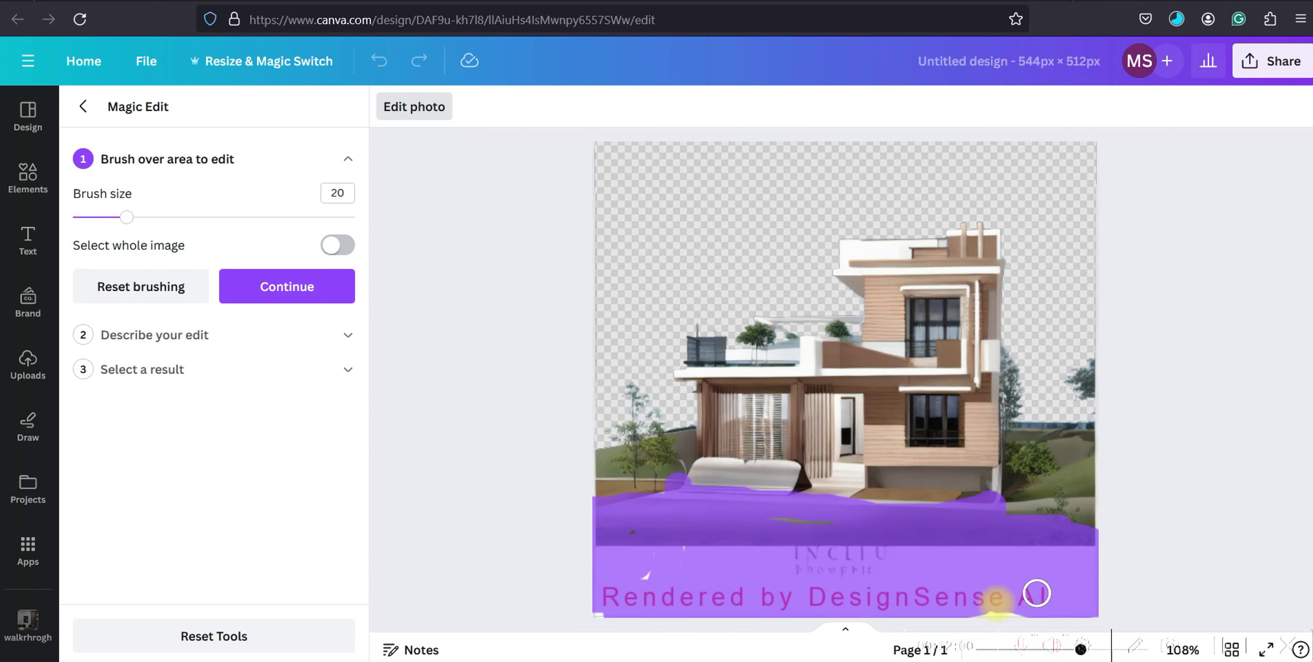
mouse_move(1012, 518)
mouse_down()
mouse_move(1106, 515)
mouse_move(1072, 532)
mouse_move(826, 533)
mouse_move(557, 511)
mouse_up()
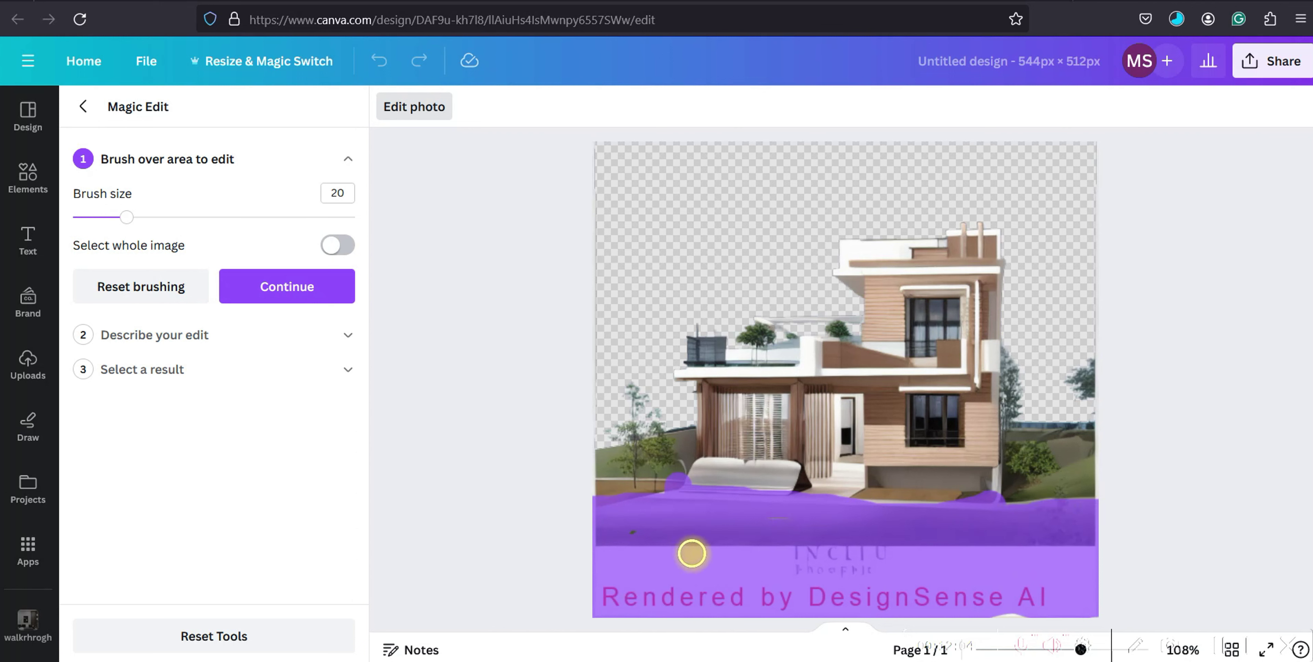
Step: Replace the edit description with "road" and generate results for the brushed area
click(134, 336)
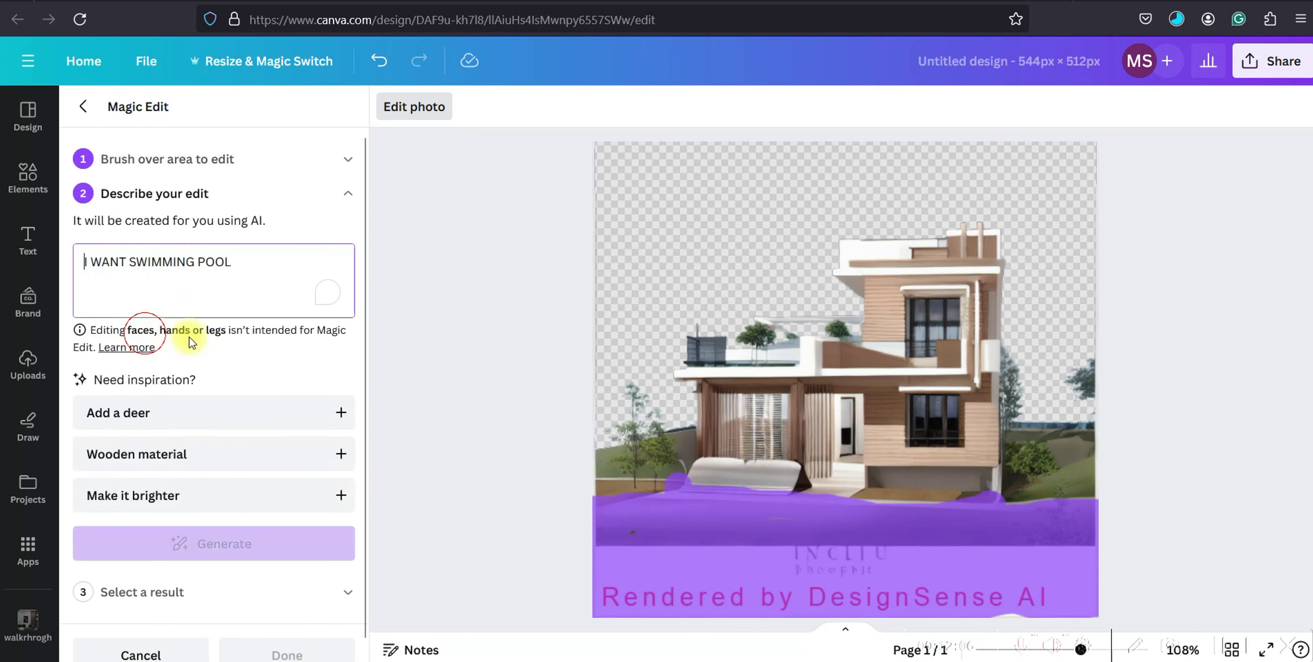
drag(109, 275, 1, 275)
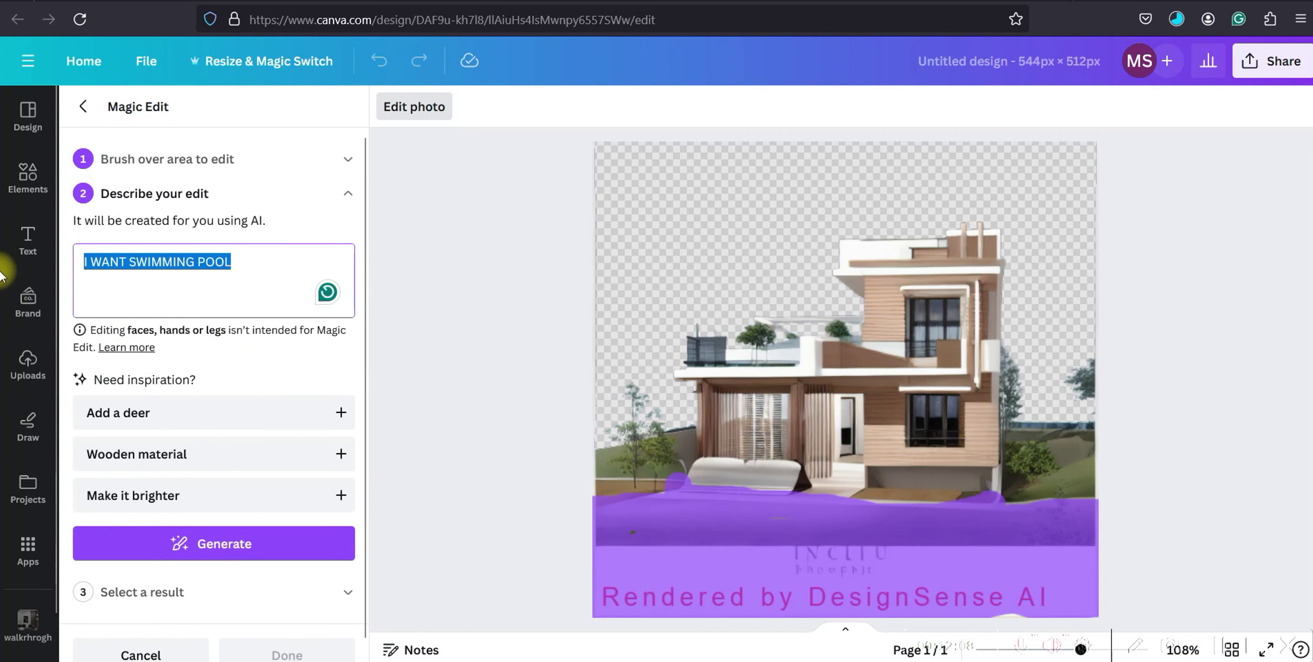
text(road)
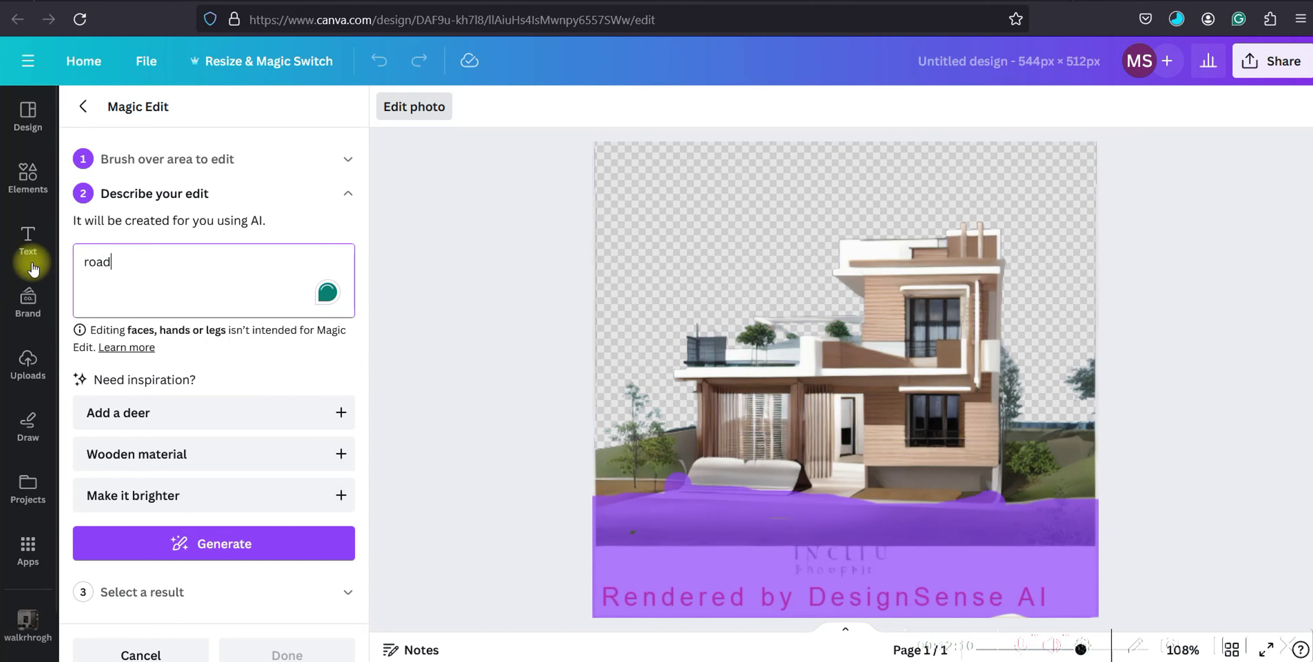
click(223, 546)
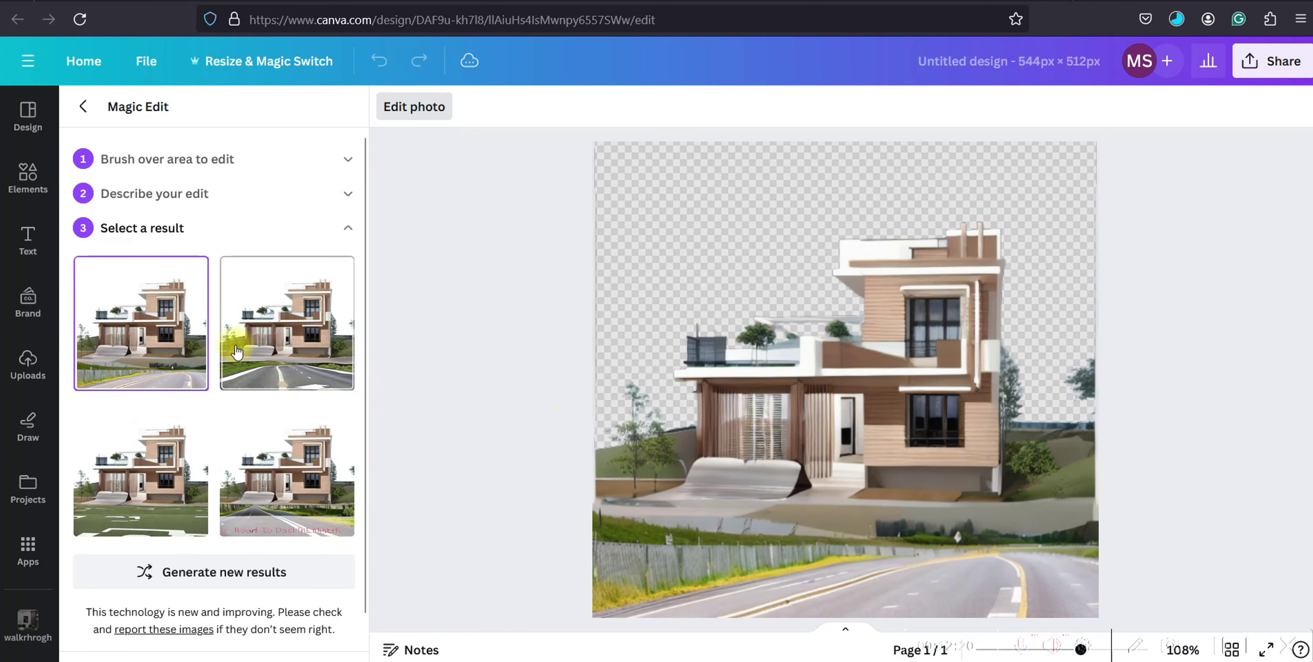
Step: Compare the third and fourth road results on the house image, returning to the third
click(180, 493)
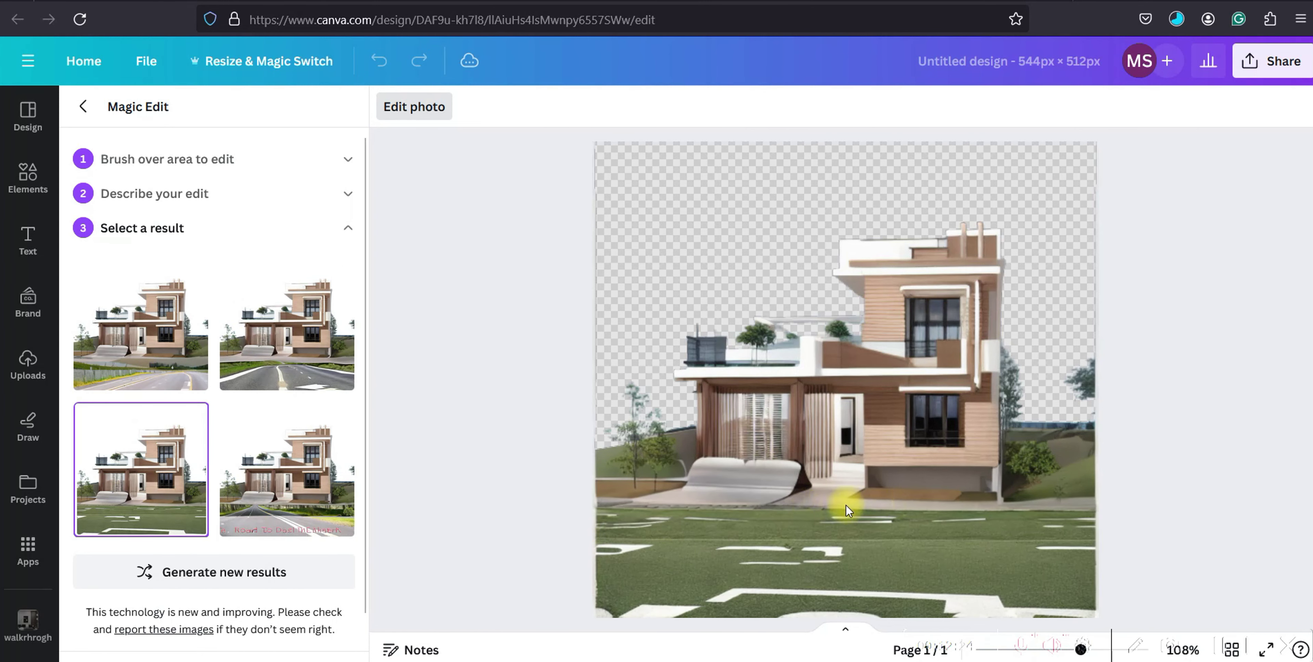
click(283, 499)
click(135, 499)
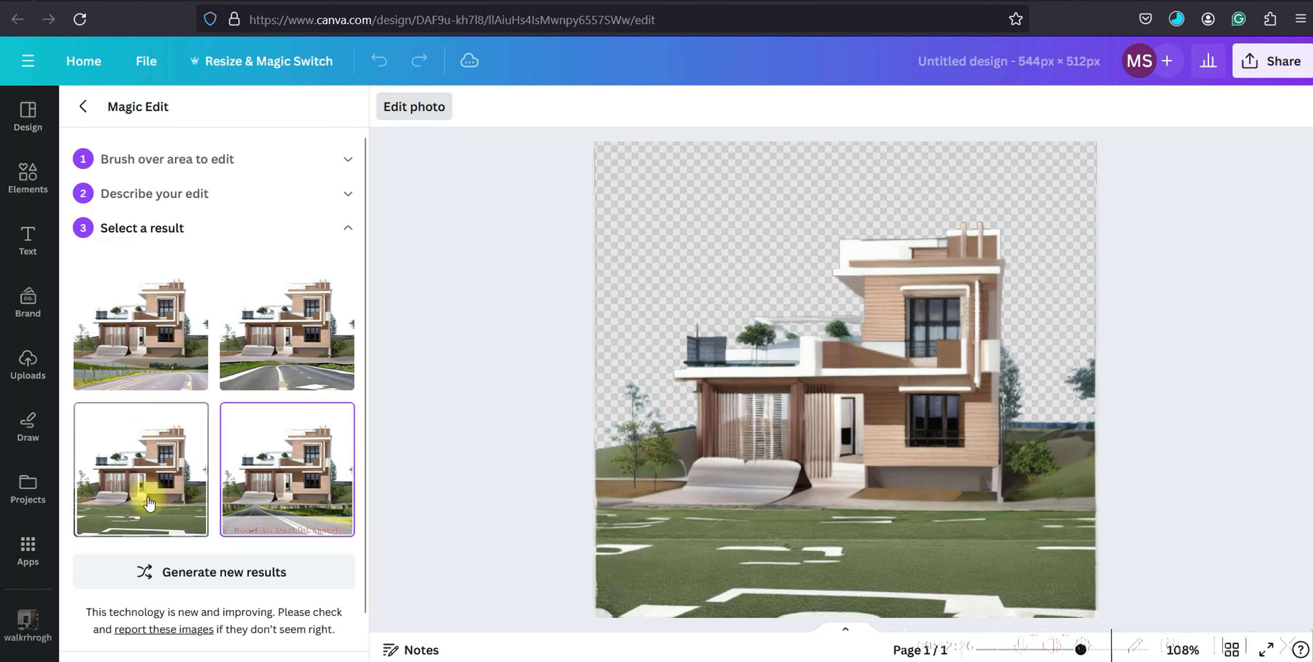
Step: Generate a new set of road results and preview the second, third and fourth variants
click(267, 580)
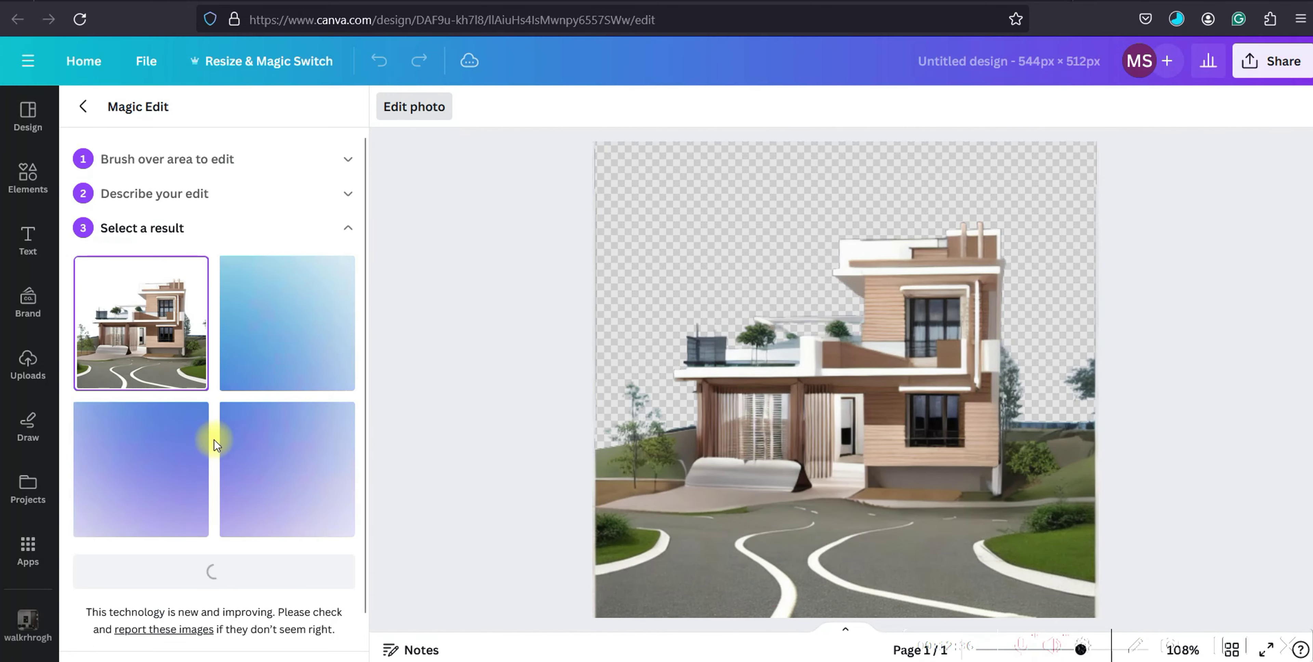
click(277, 366)
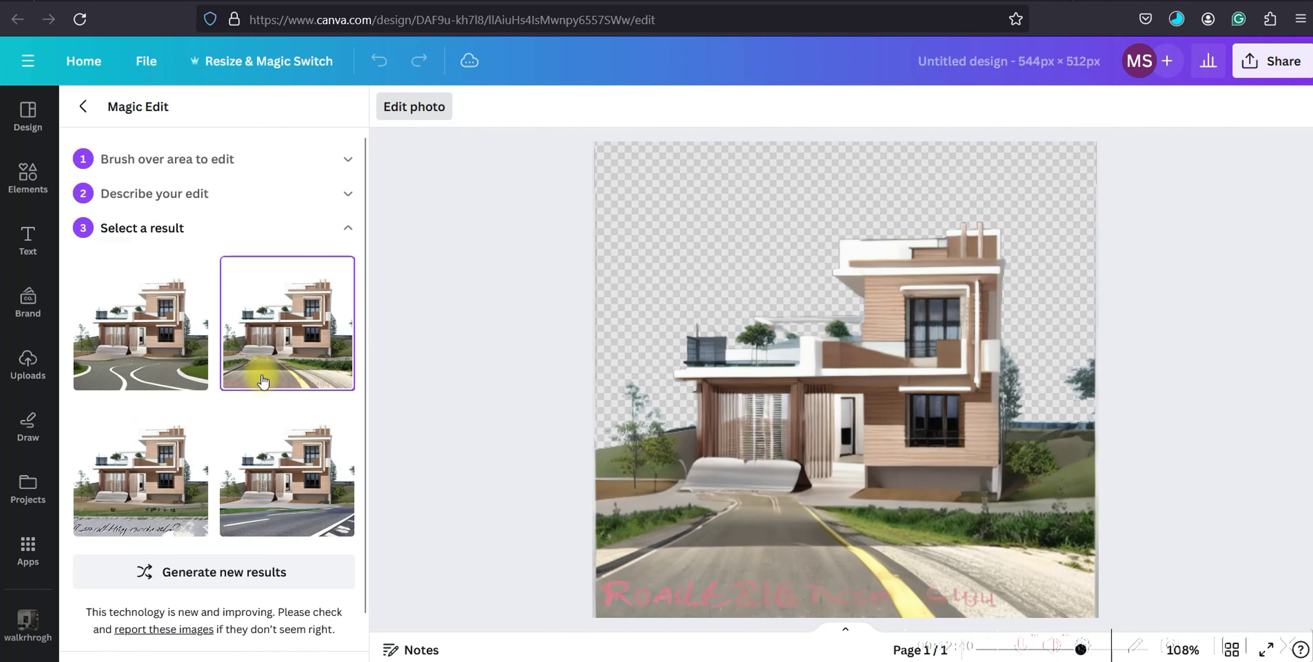
click(123, 499)
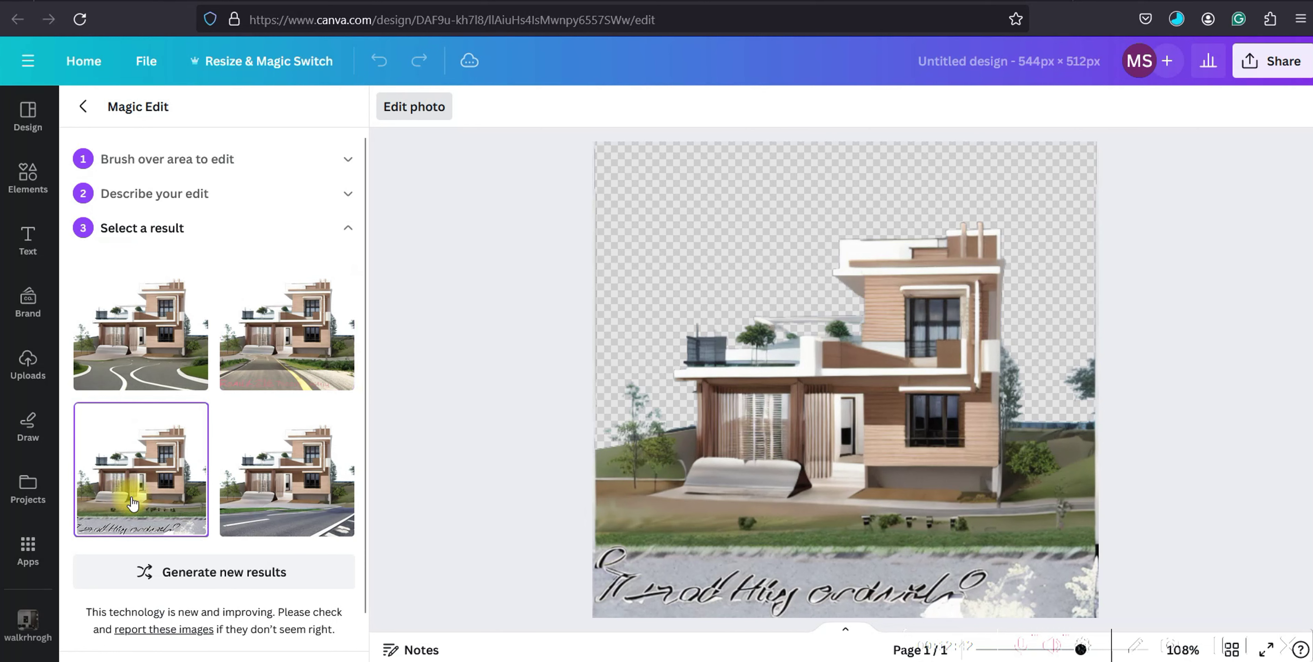
click(309, 505)
scroll(219, 525, down, 2)
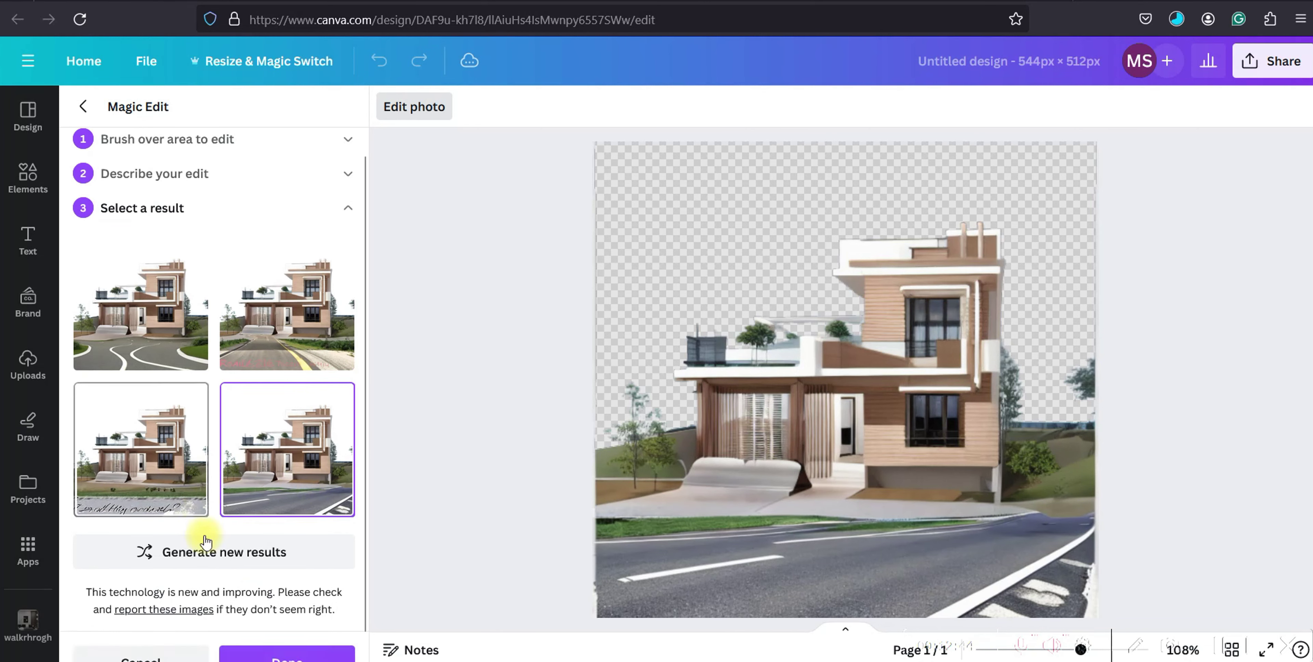
Step: Generate another set of road results, compare the variants and select the first, with the curved road and grass verge
click(230, 526)
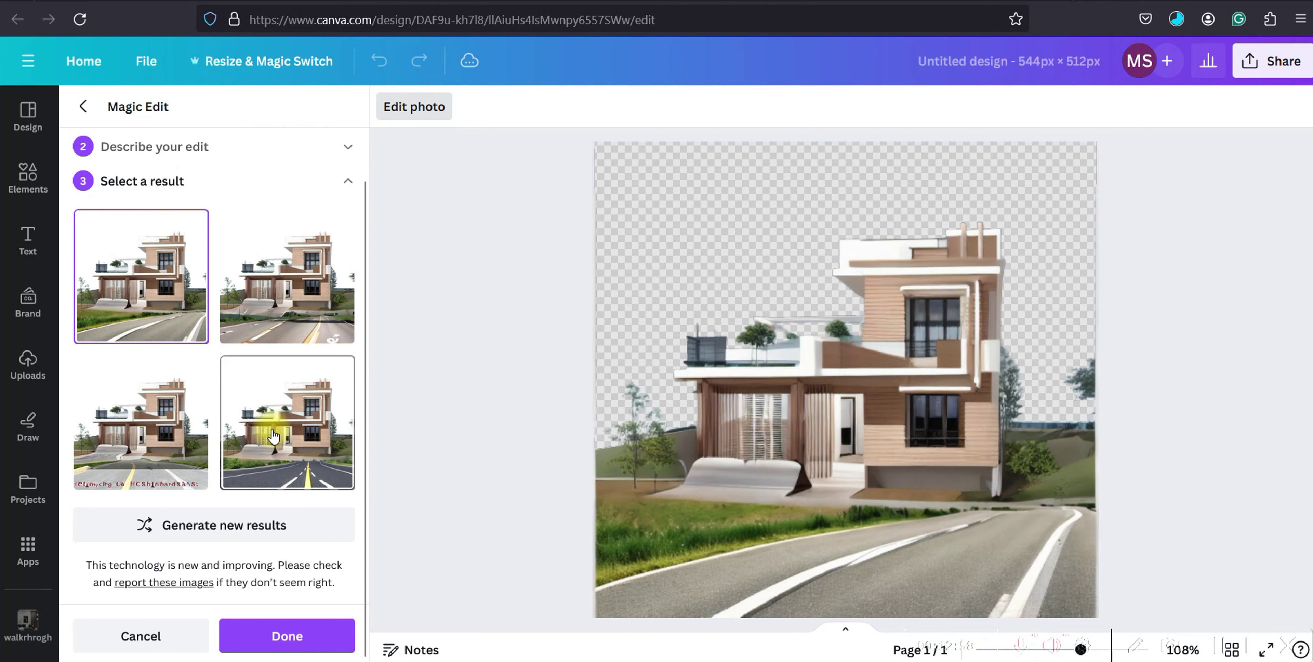
click(274, 436)
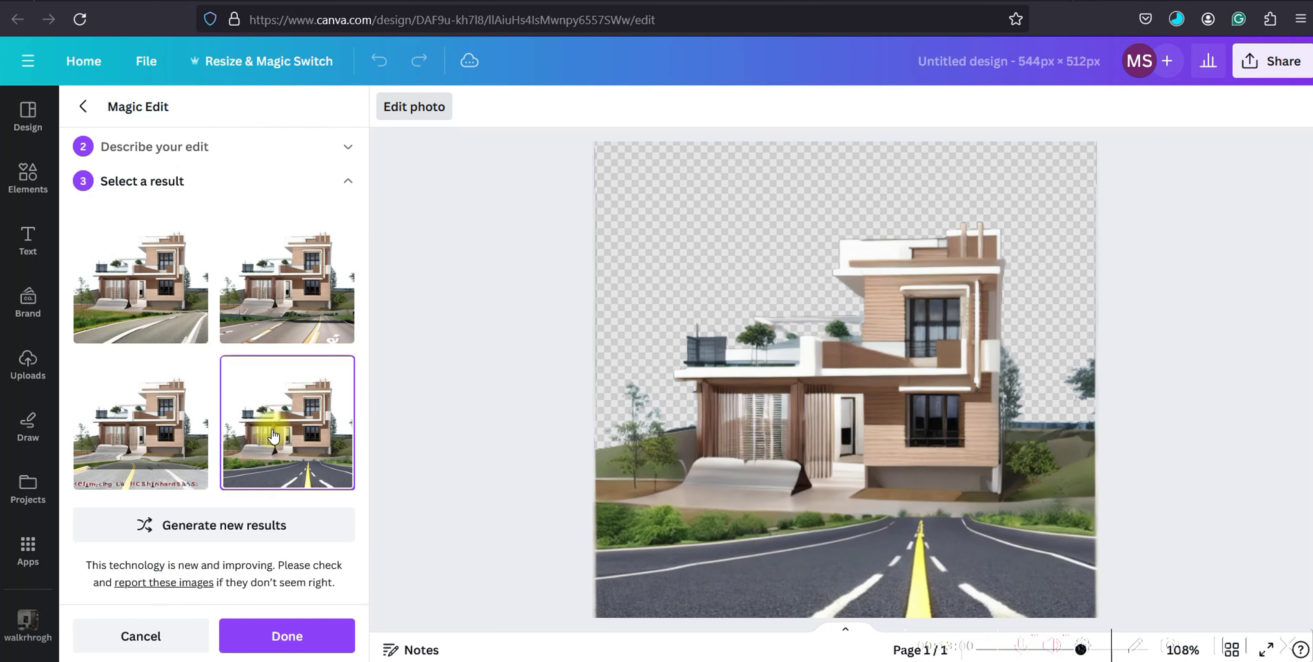
click(141, 285)
click(288, 316)
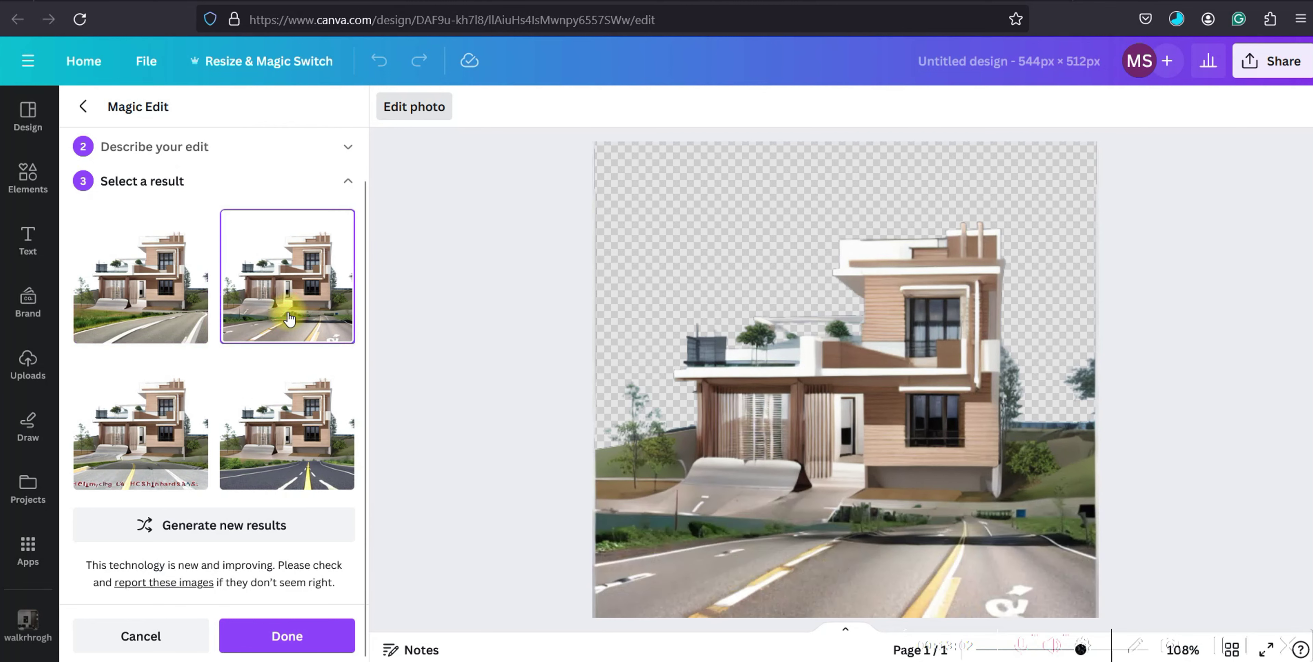
click(194, 308)
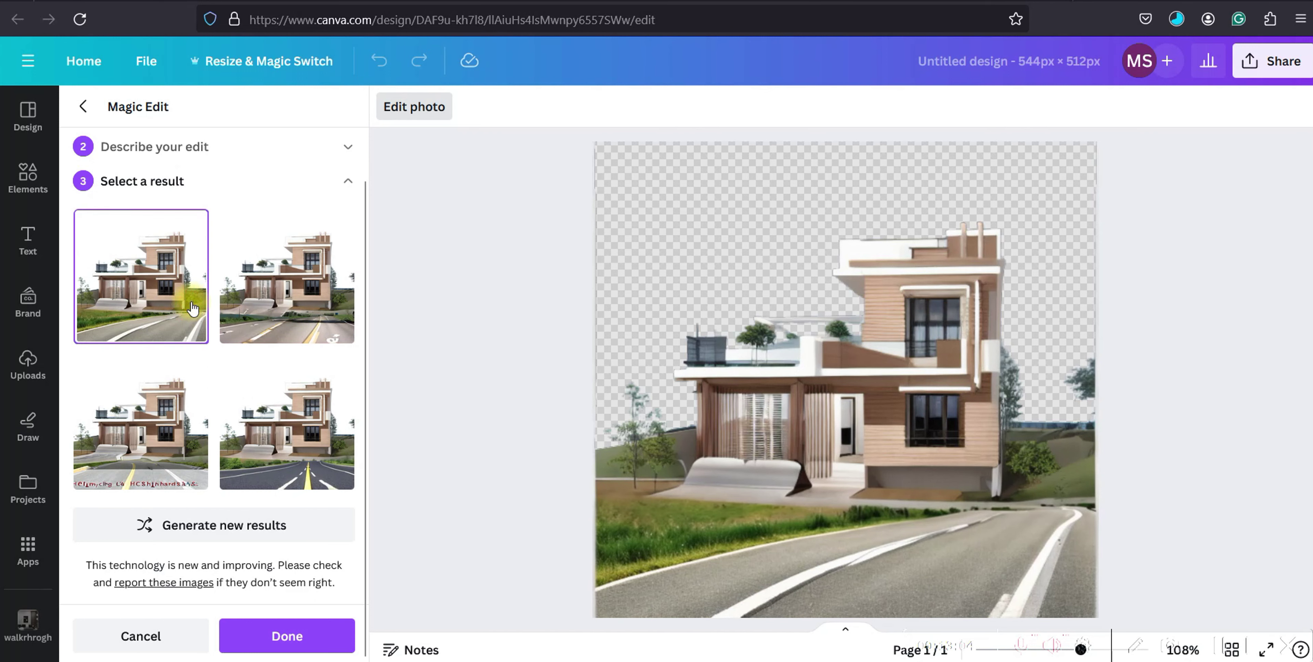
Step: Change the edit description to "garden" and generate results for the same brushed area
scroll(193, 308, up, 2)
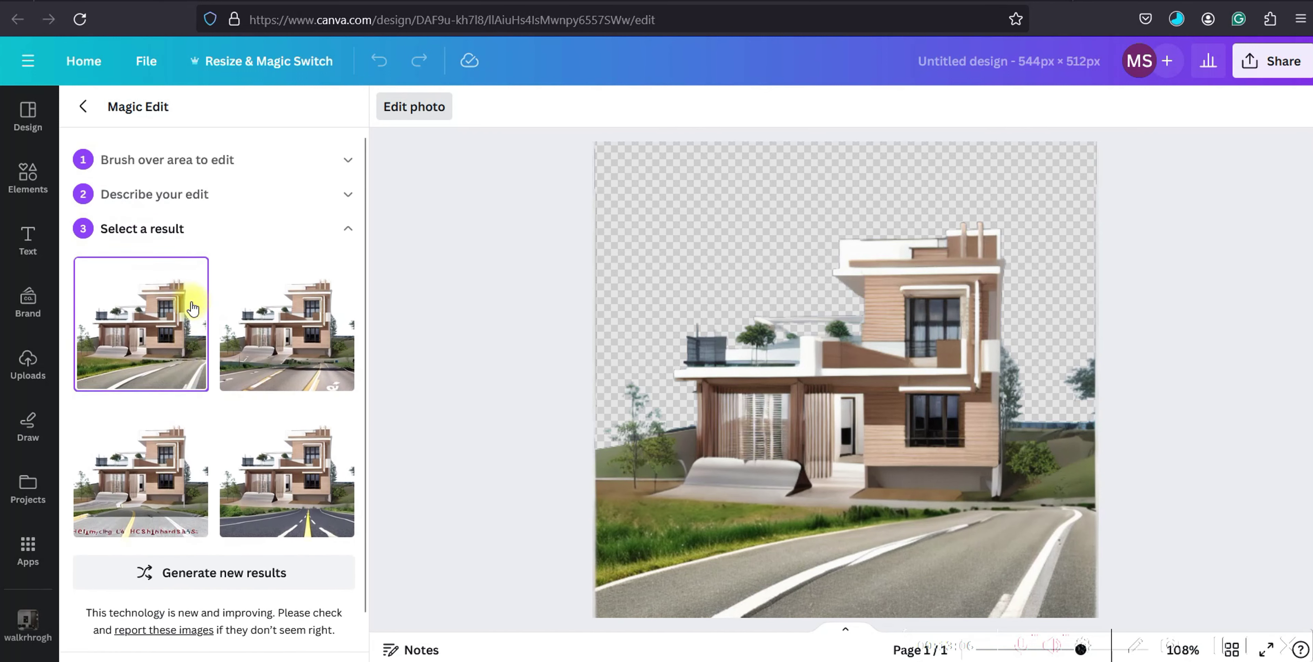
click(204, 193)
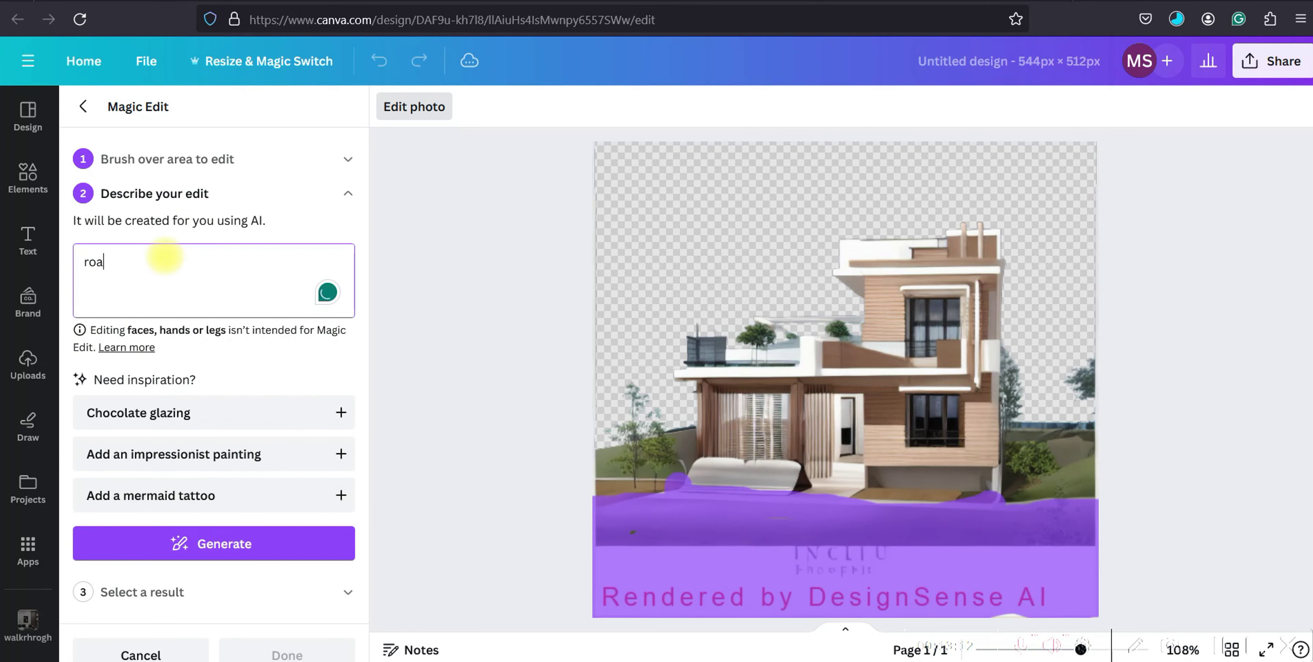
key(BackSpace)
text(garden)
click(211, 544)
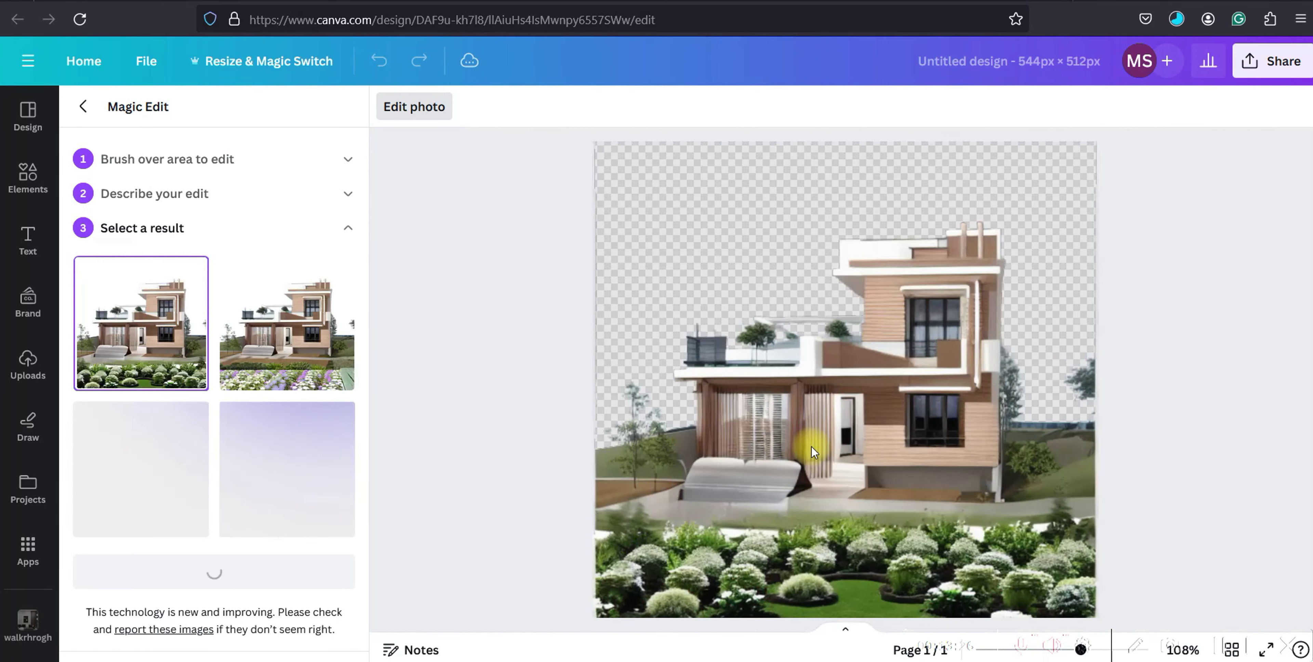
Step: Compare the garden results and select the third variant, with the green planted bed in front of the house
click(299, 368)
click(151, 521)
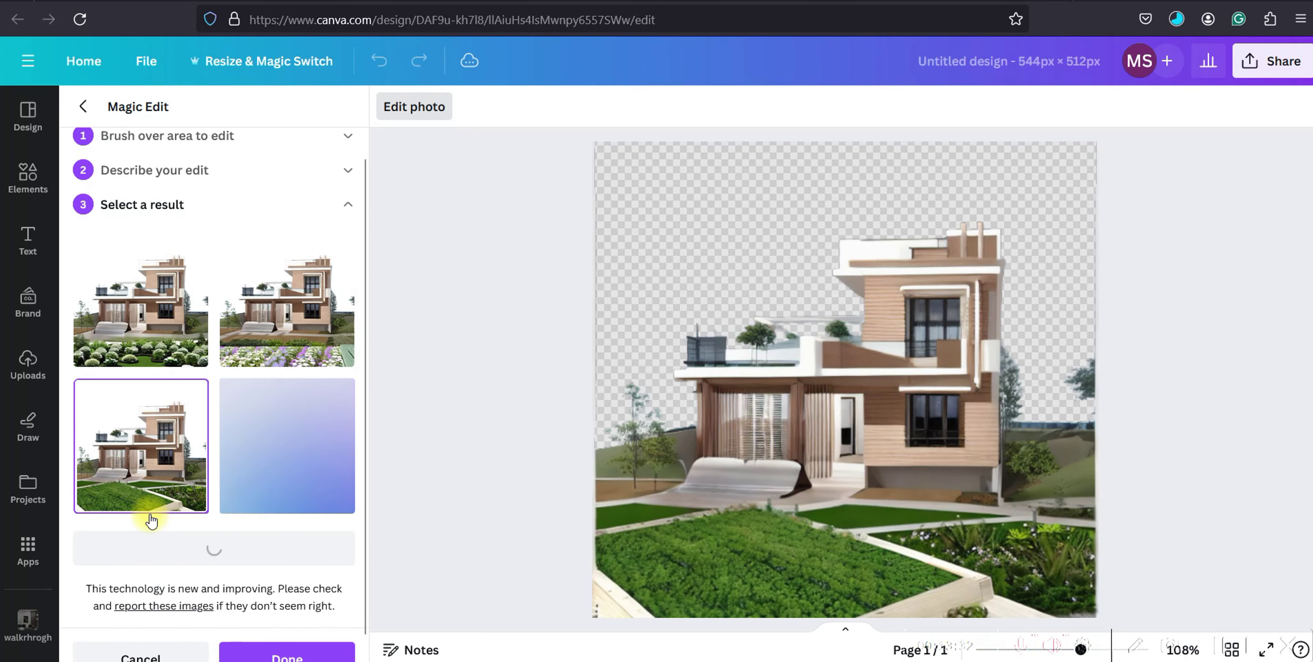
click(250, 459)
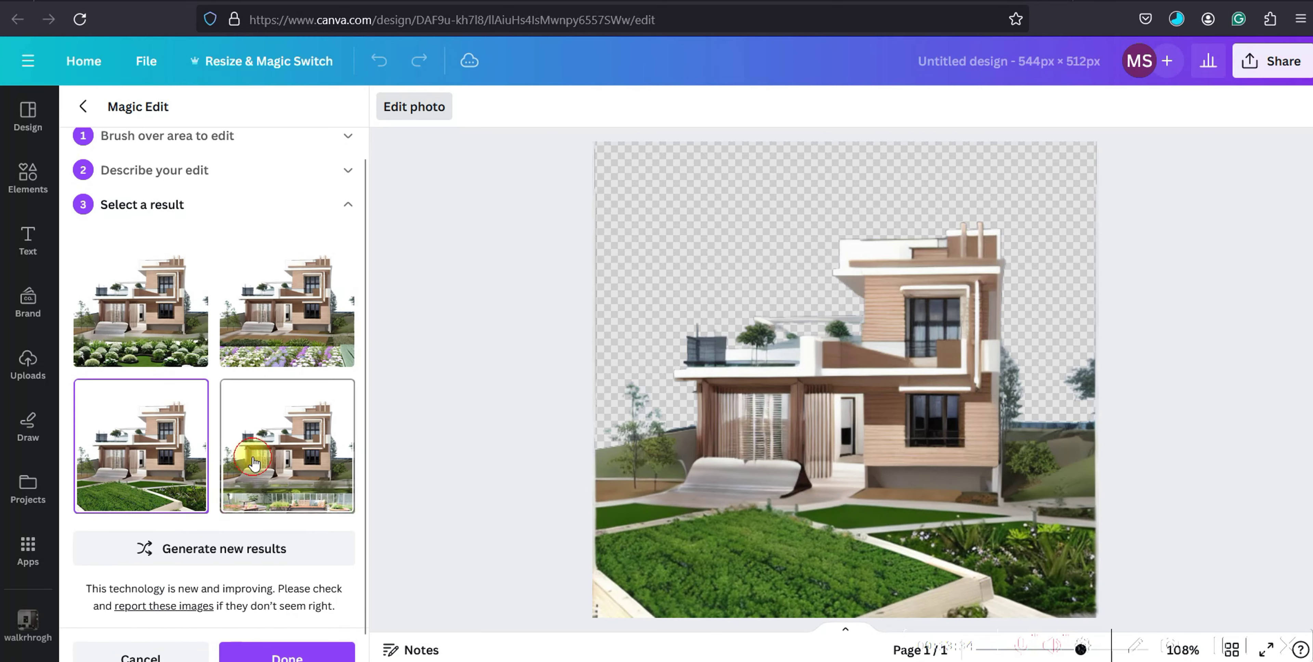
click(136, 478)
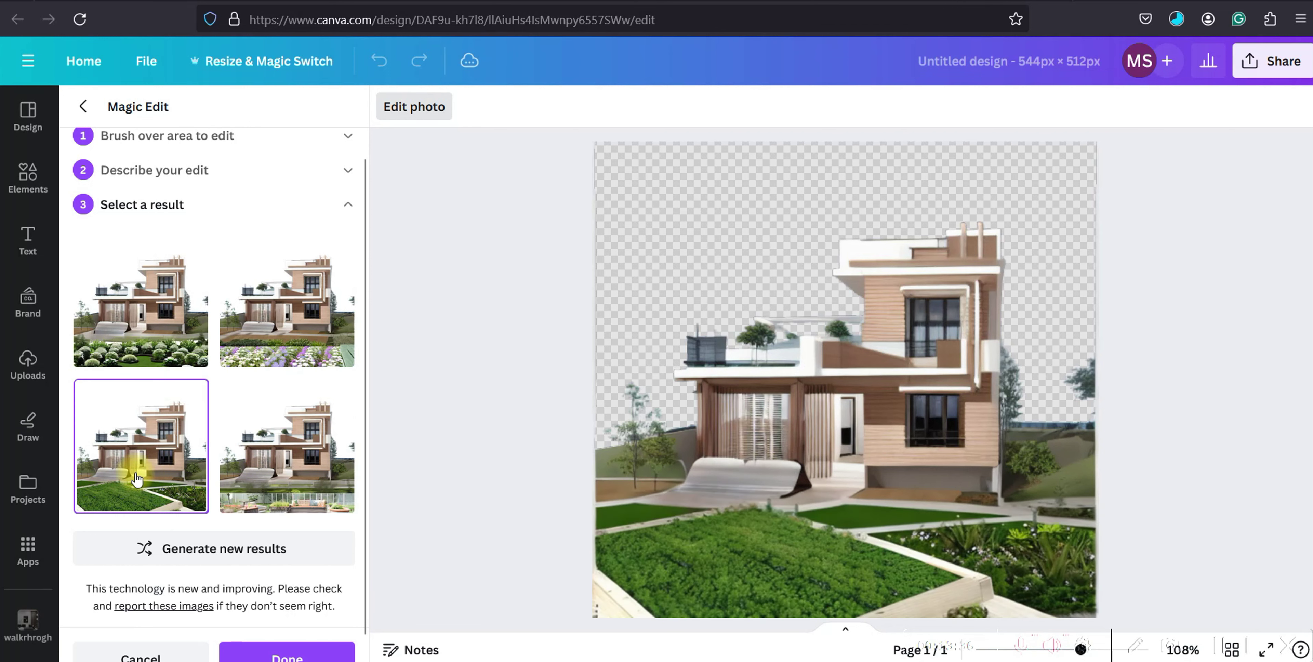
Step: Change the edit description to "road", generate results for the brushed area, and select the fourth variant, with yellow flowers beside the road
scroll(136, 474, up, 1)
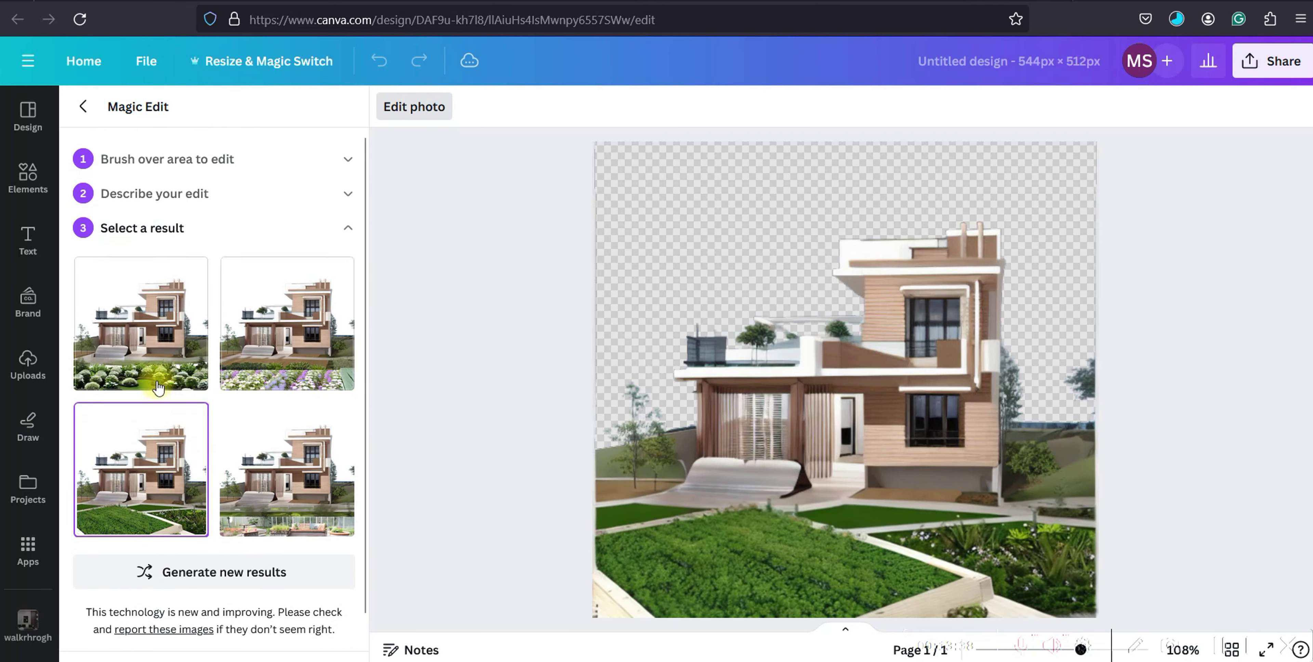
click(195, 196)
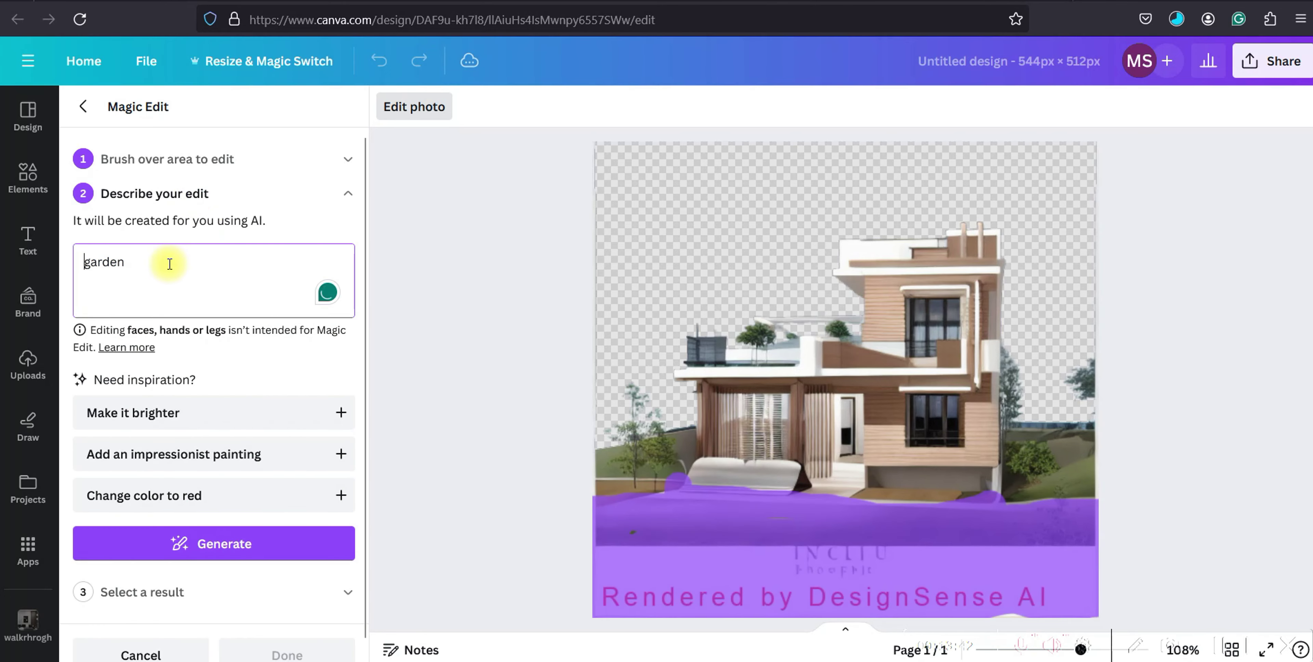
key(ctrl+a)
key(BackSpace)
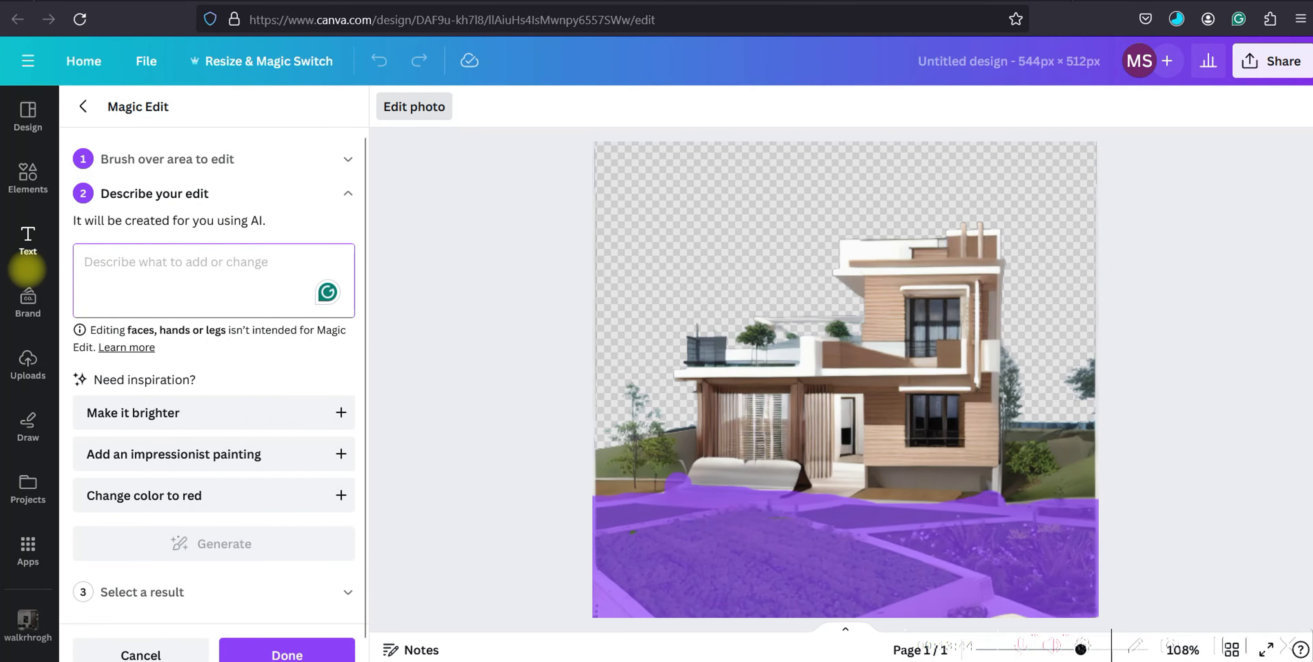
text(road)
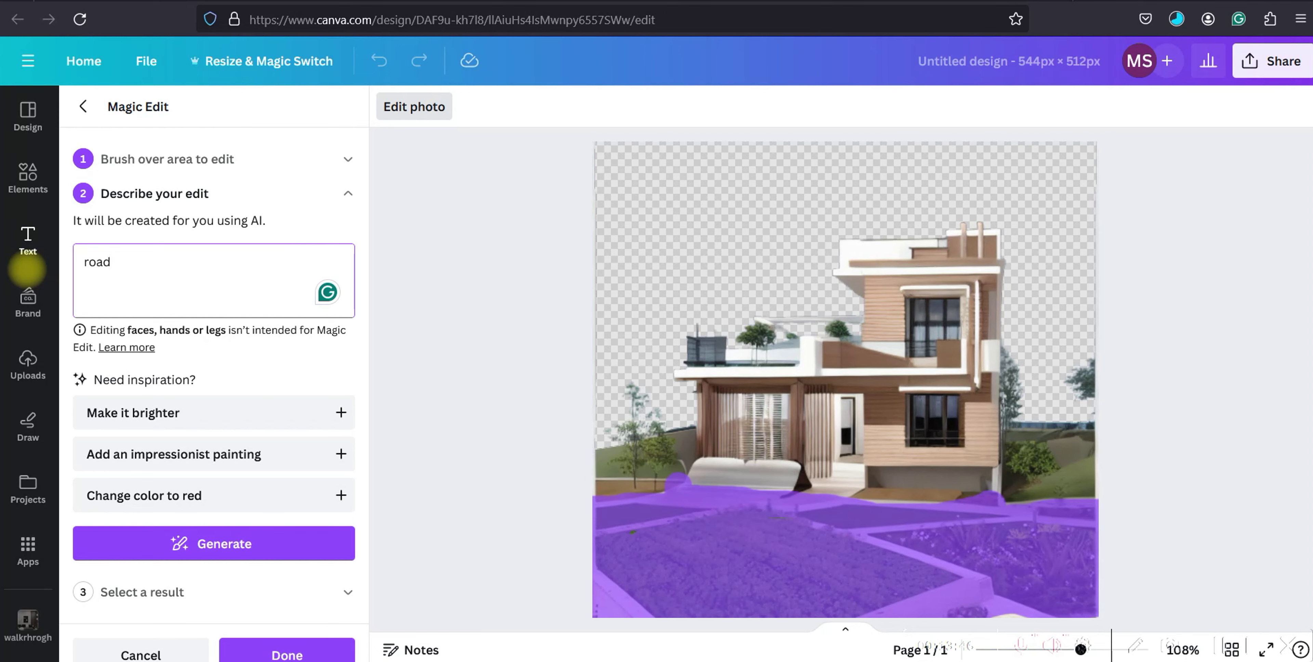
click(159, 543)
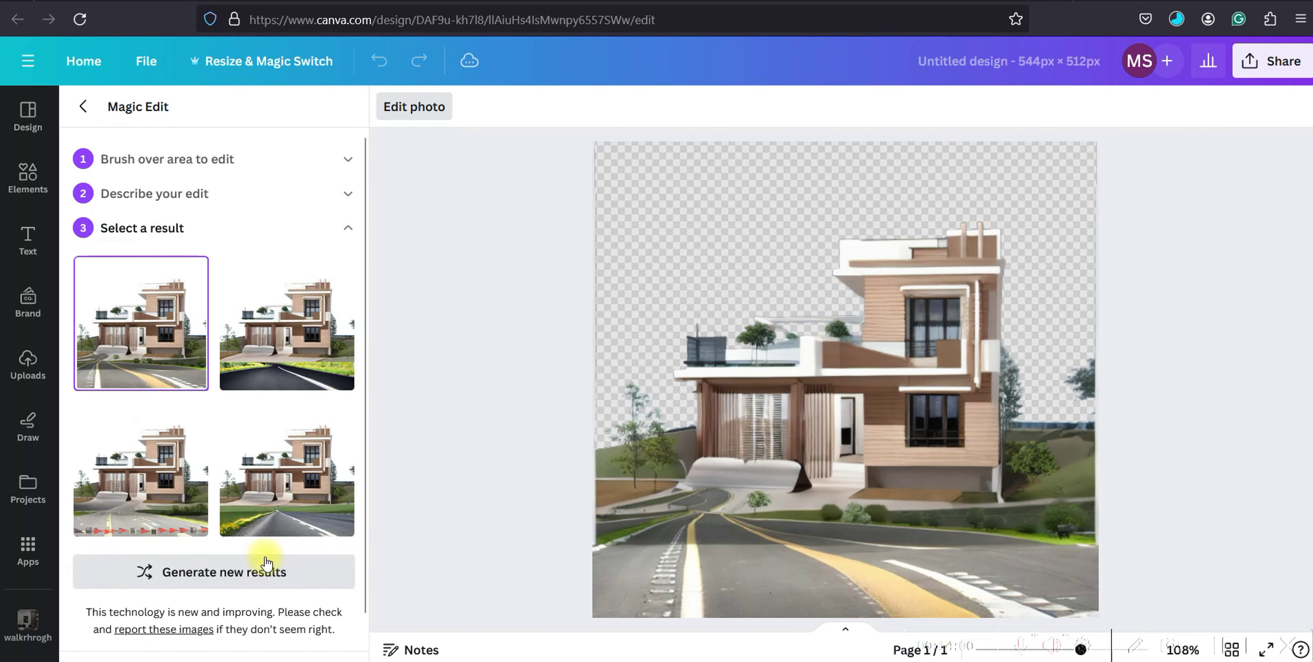
click(260, 509)
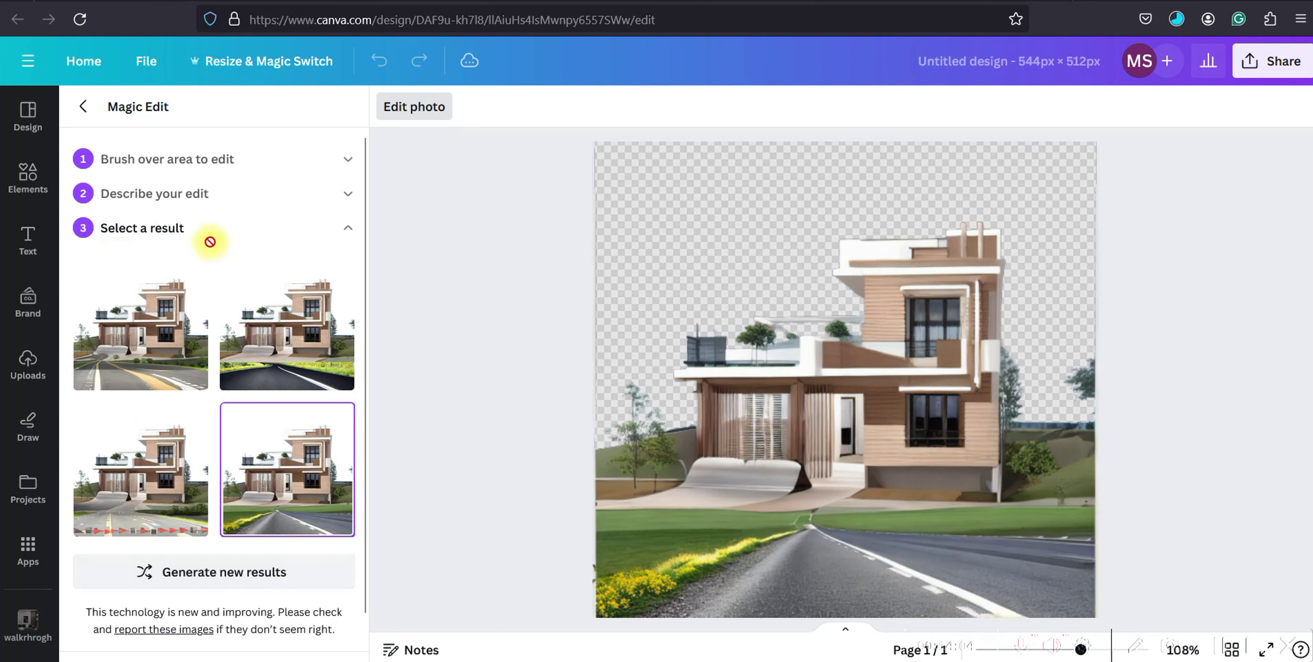
Step: Reset the brushing and brush again over the full strip of ground and watermark text below the house
click(199, 159)
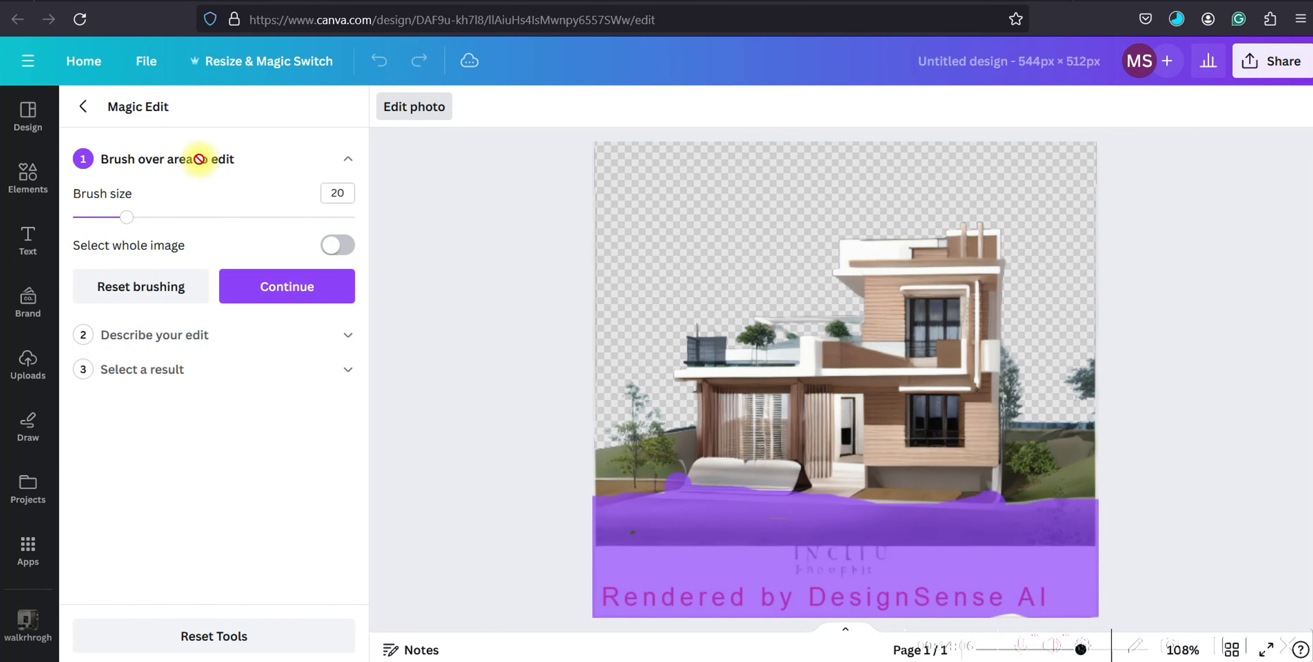
click(161, 287)
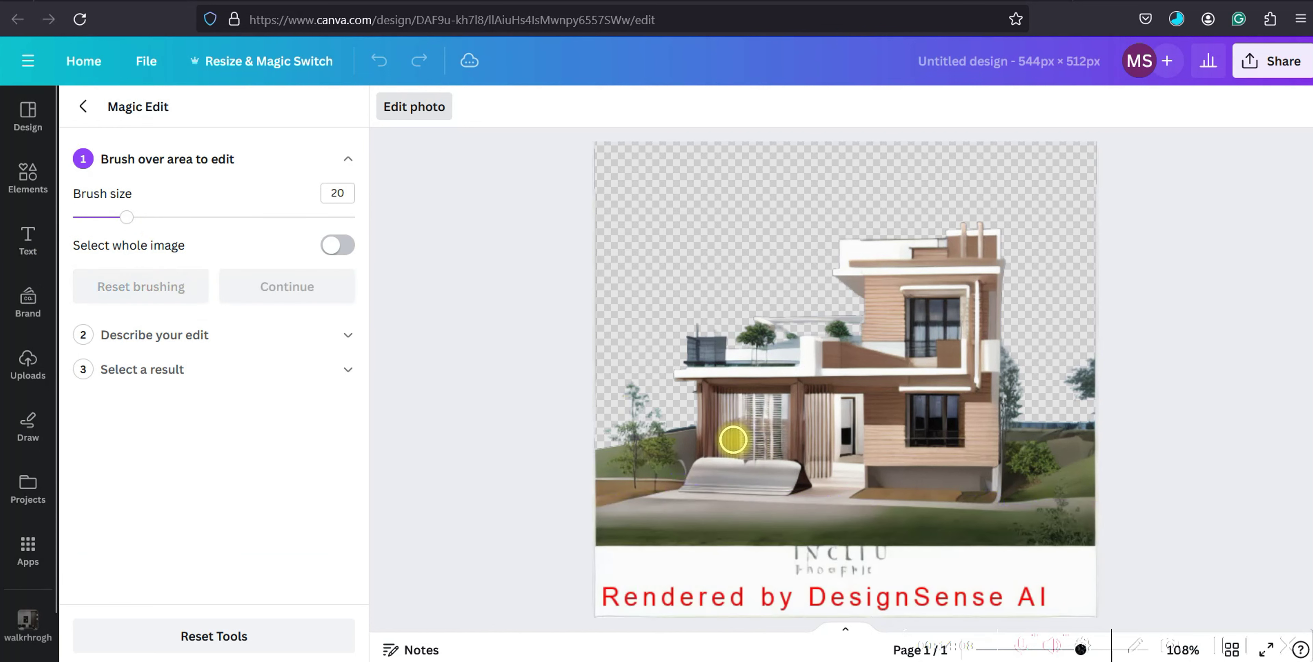
mouse_move(586, 514)
mouse_down()
mouse_move(1039, 514)
mouse_move(816, 538)
mouse_move(589, 539)
mouse_move(1084, 546)
mouse_move(939, 569)
mouse_move(1005, 590)
mouse_move(566, 598)
mouse_move(528, 567)
mouse_move(678, 597)
mouse_move(1115, 610)
mouse_up()
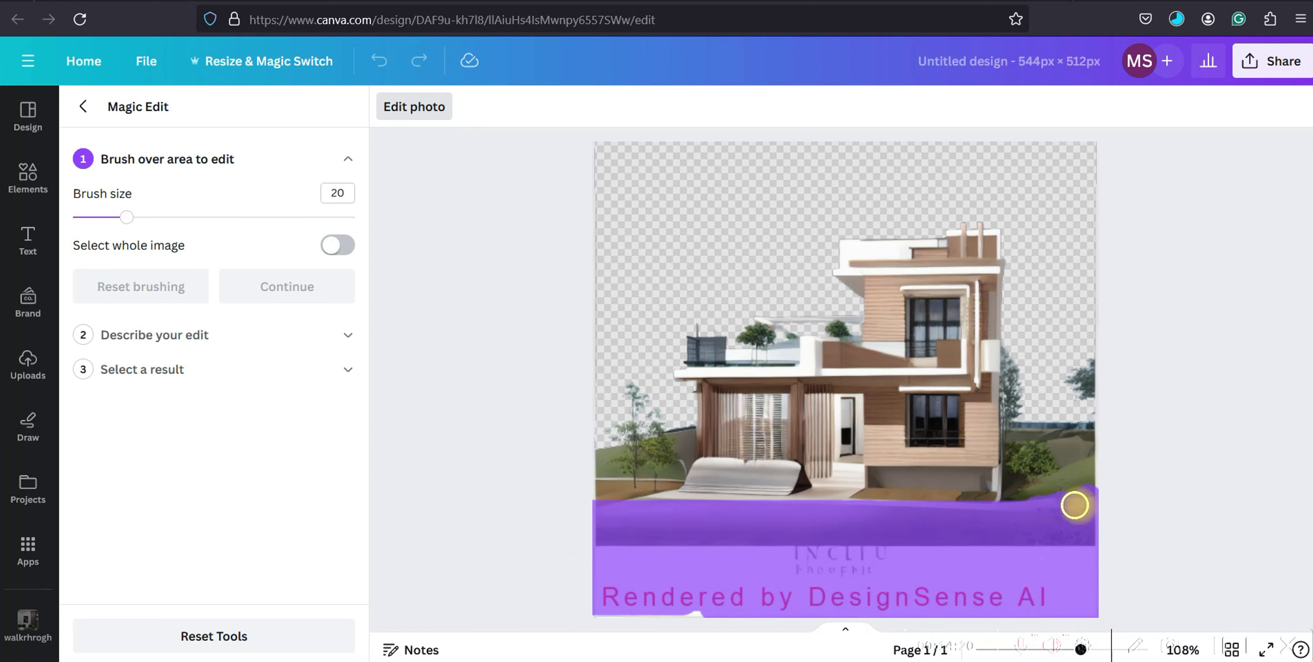
drag(1098, 506, 1096, 497)
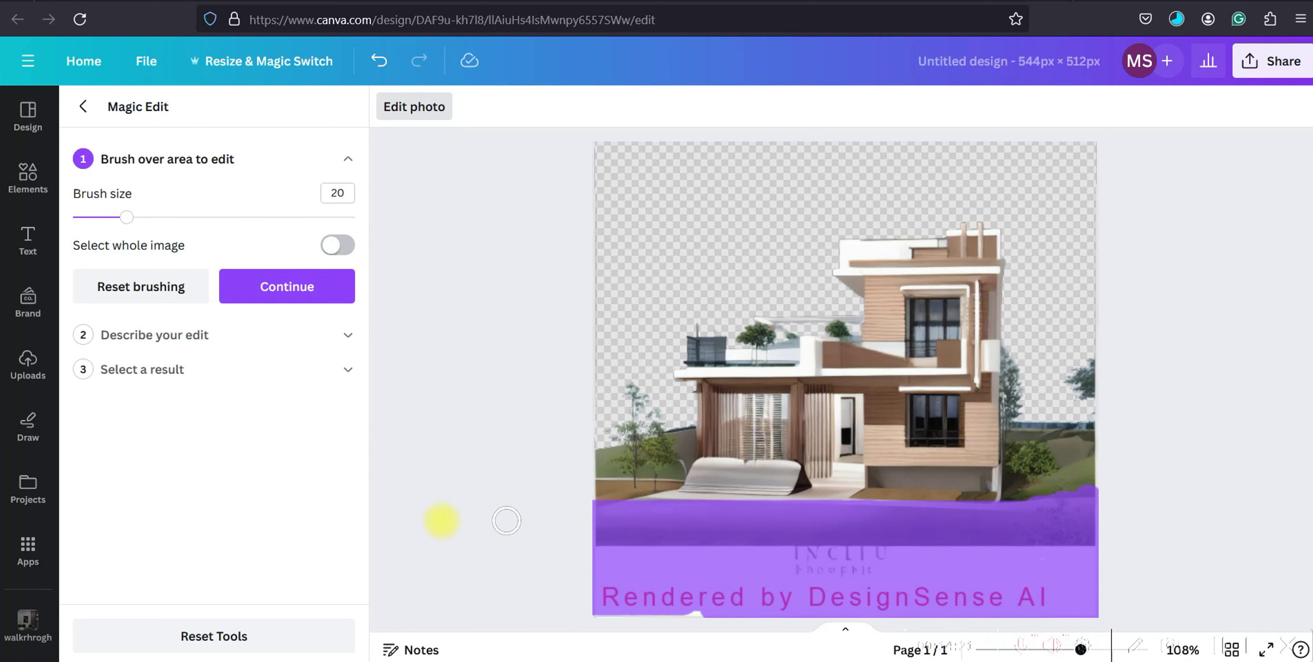
Step: Describe the edit as "grass", generate results for the brushed strip, and compare the four variants
click(168, 349)
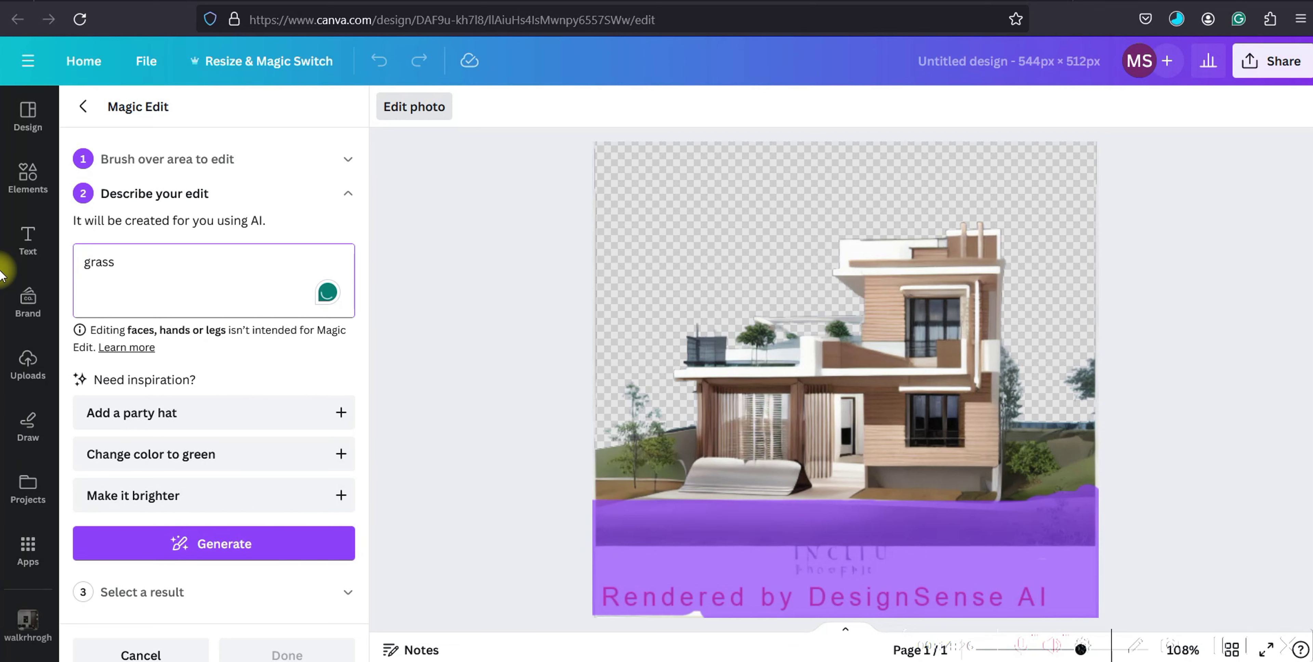
click(166, 542)
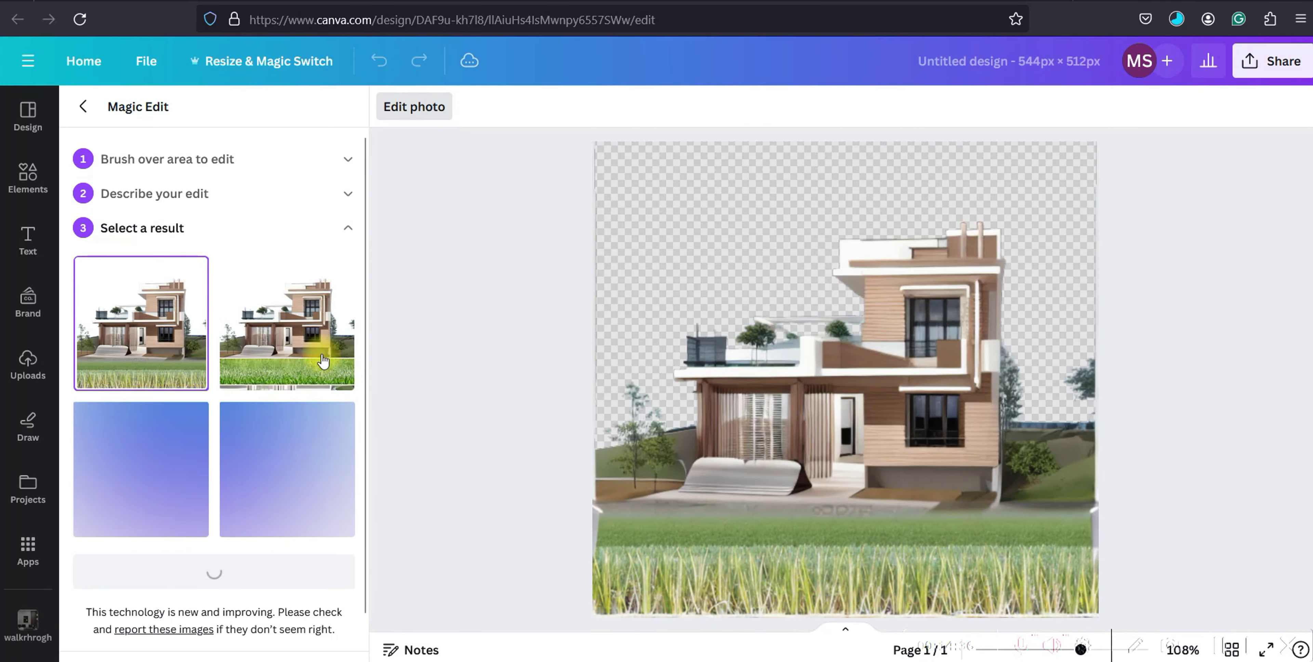
click(300, 274)
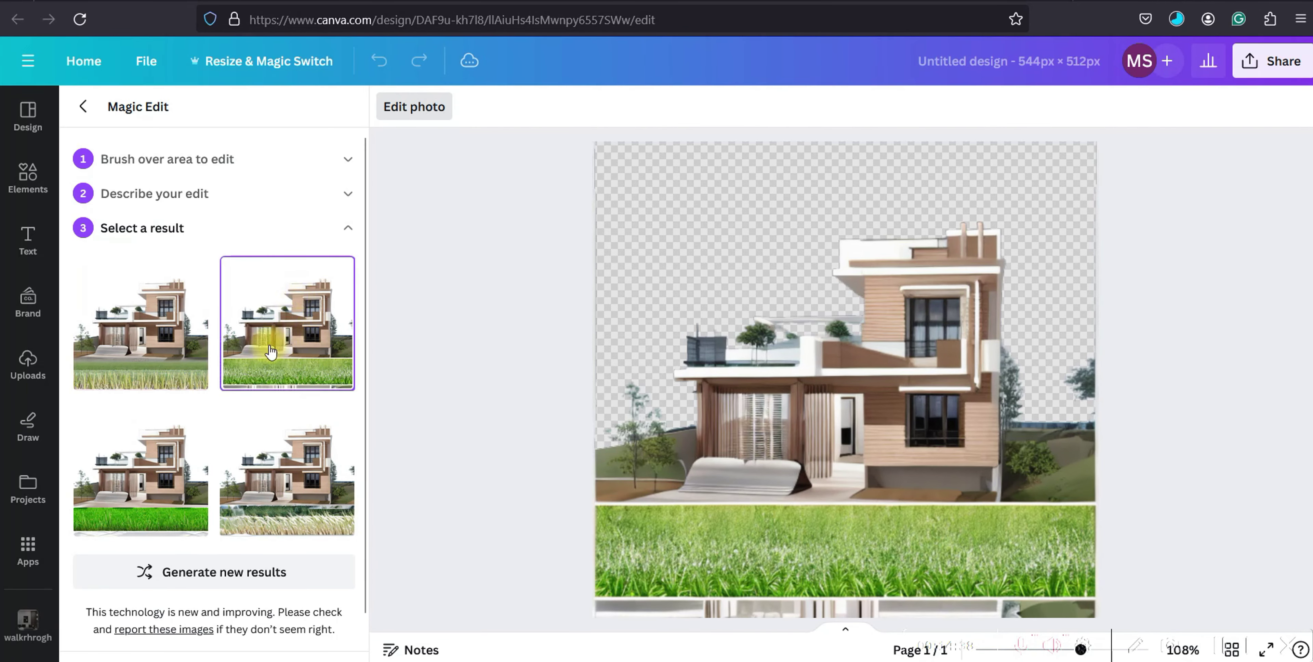
click(163, 363)
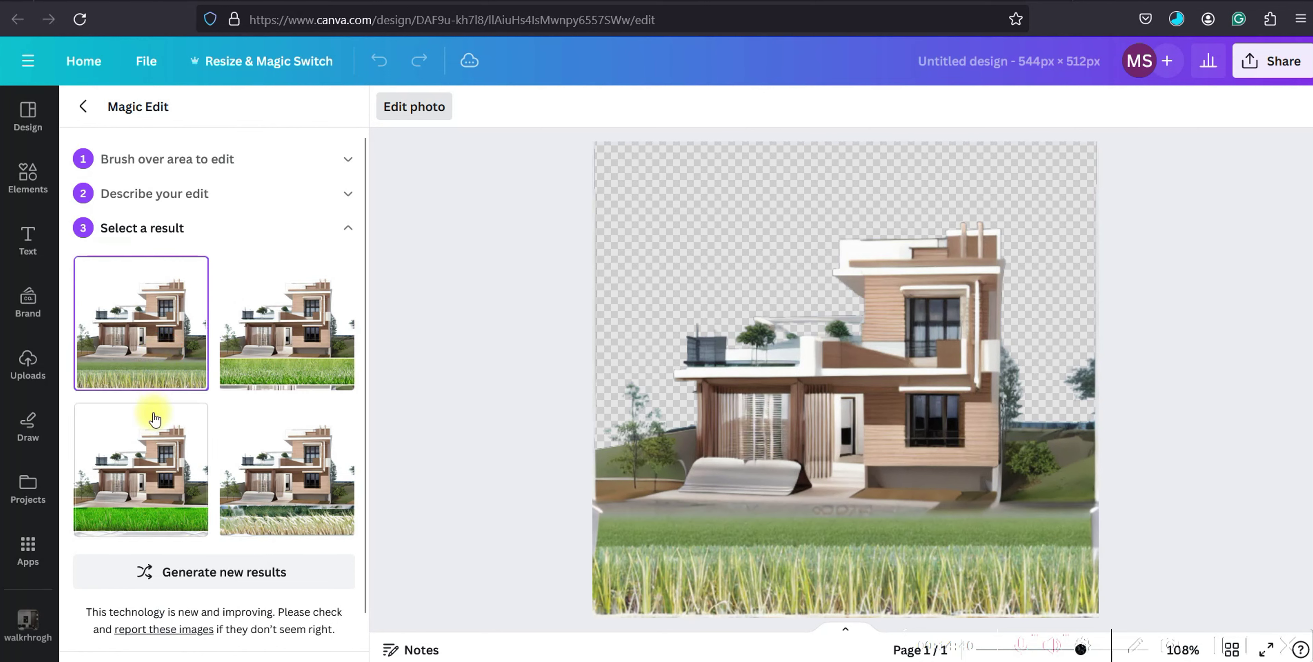
click(140, 481)
click(229, 497)
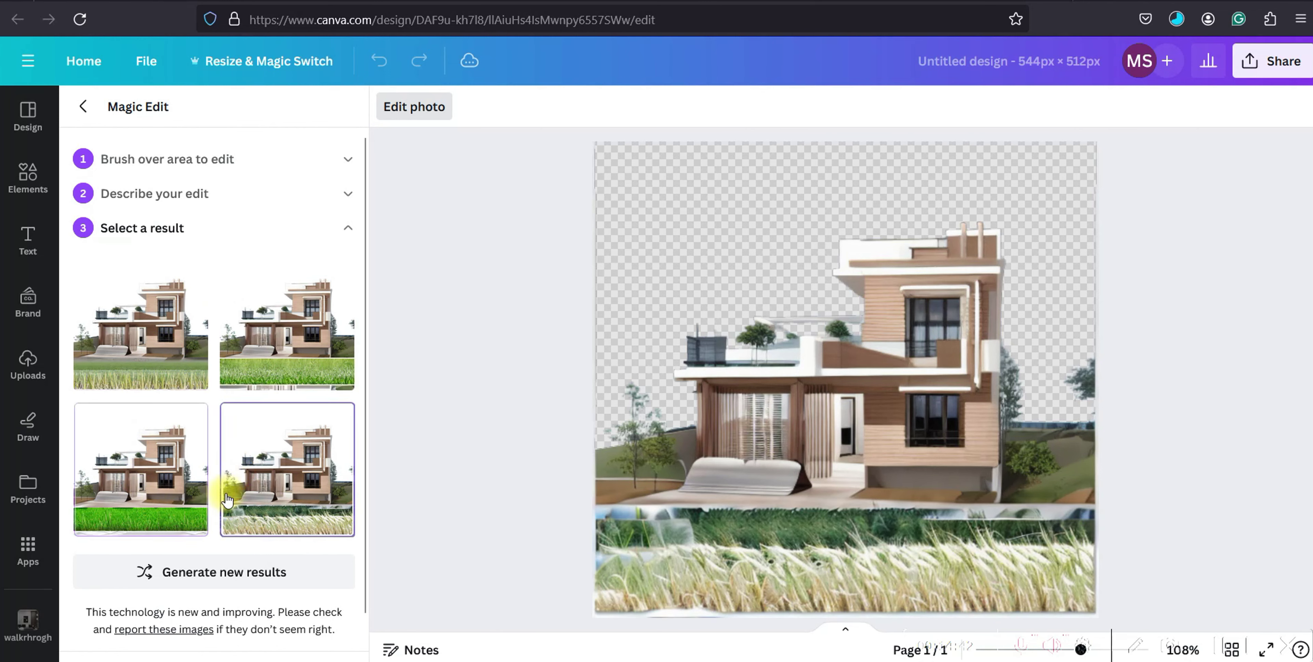
Step: Generate a new set of "grass" results, preview the first, third and fourth variants, and request one more set
click(230, 580)
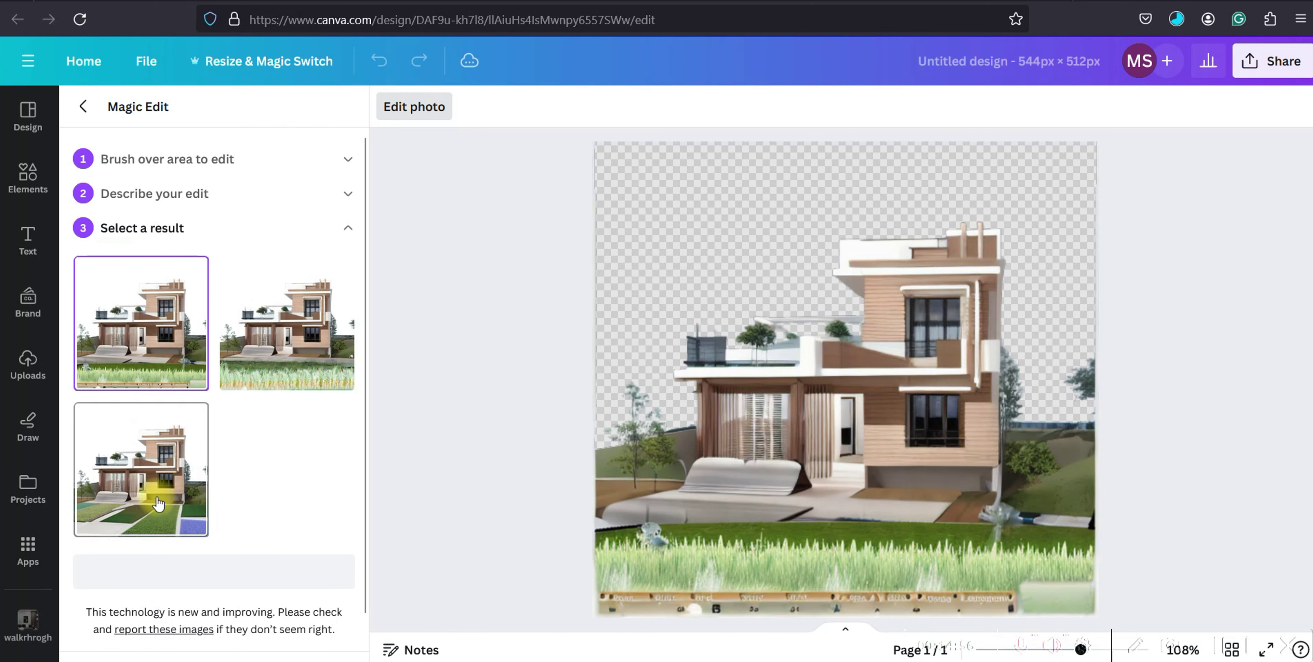
click(159, 504)
click(141, 323)
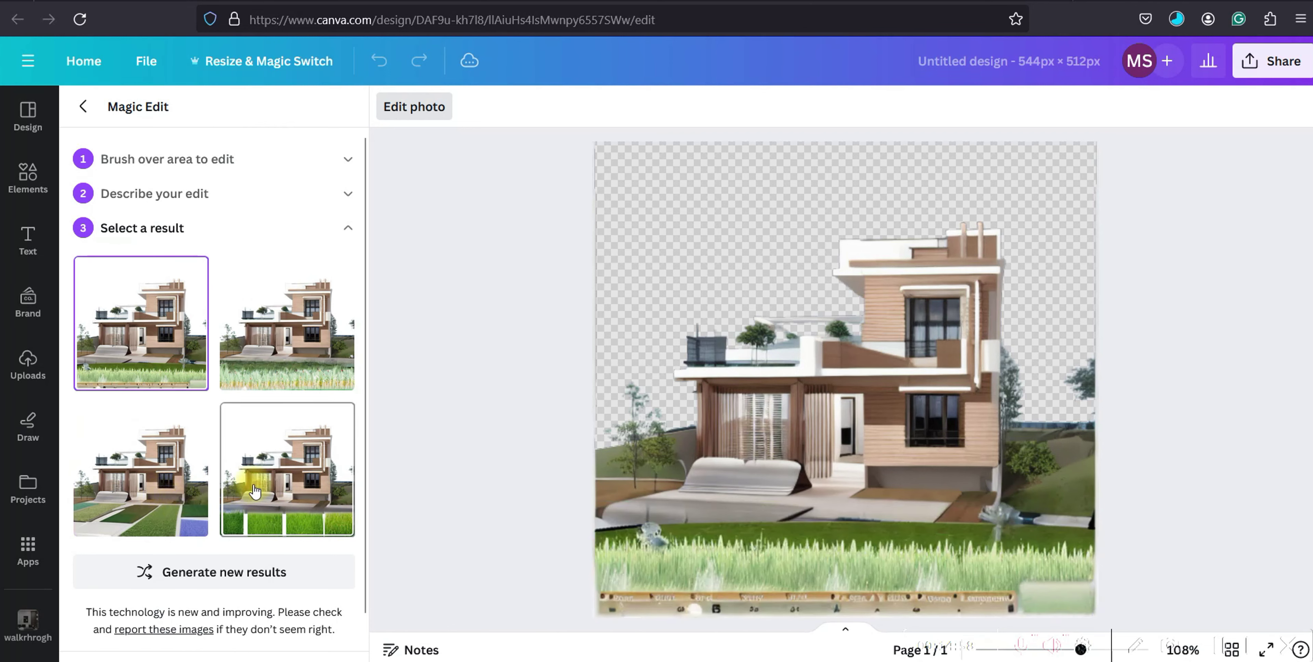
click(180, 504)
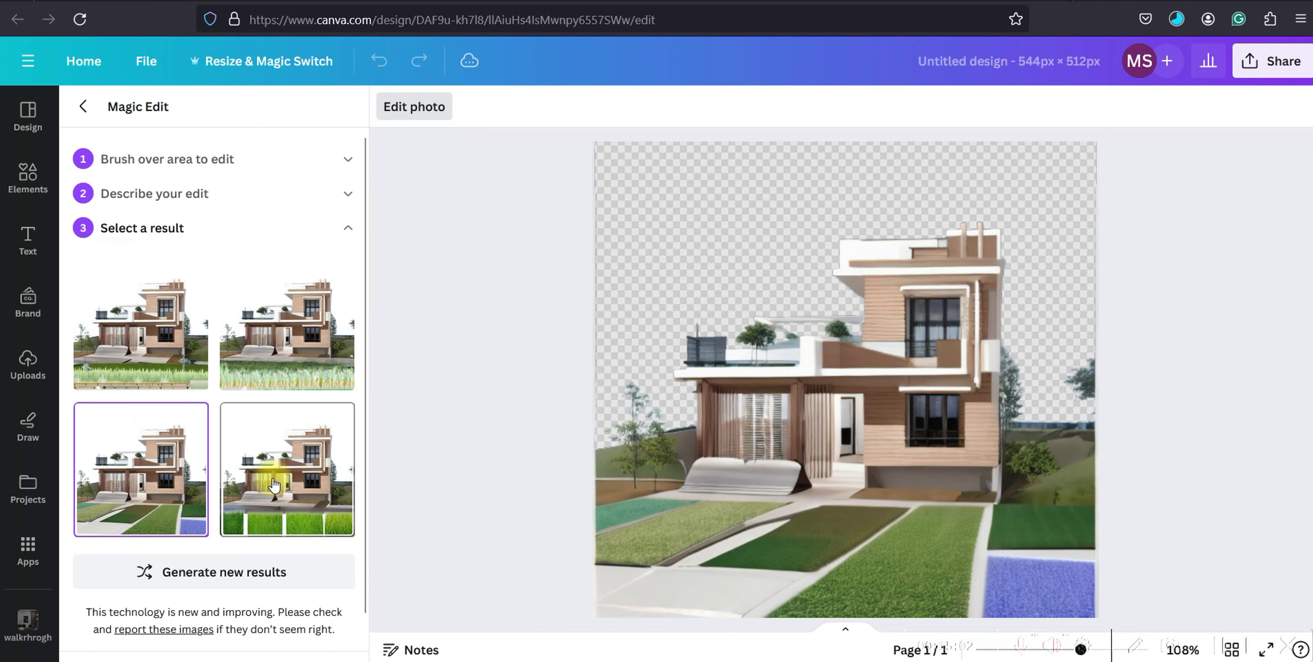
click(275, 485)
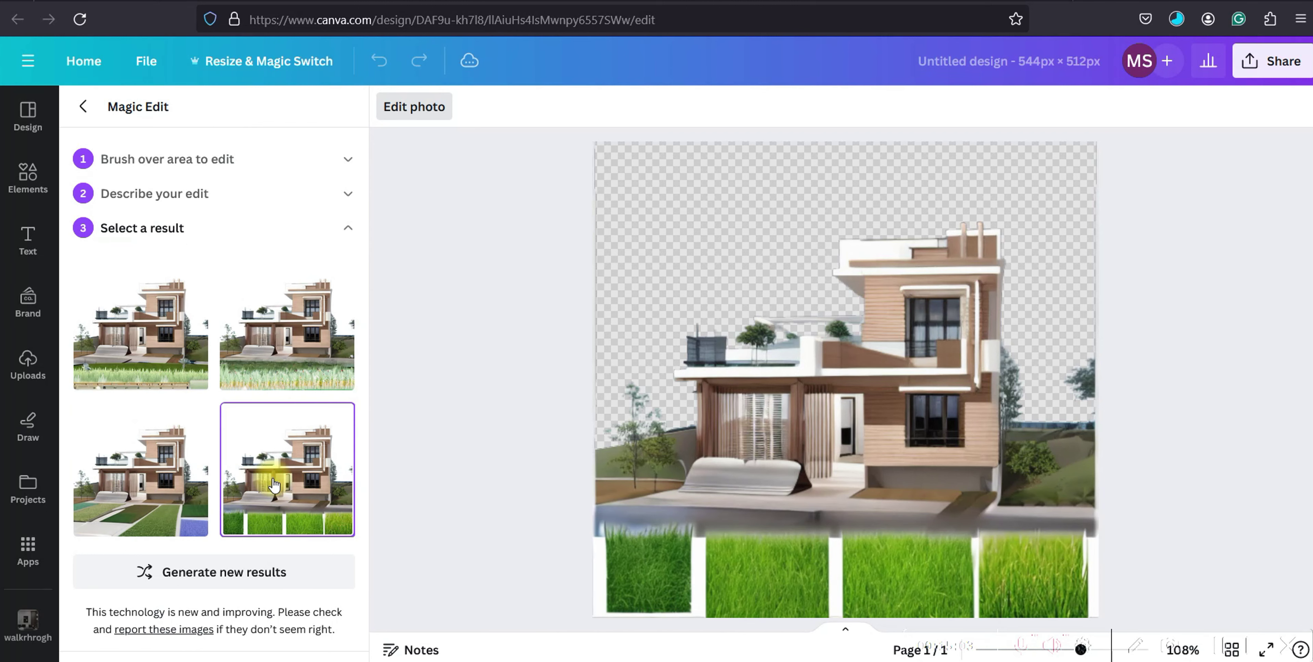
click(235, 580)
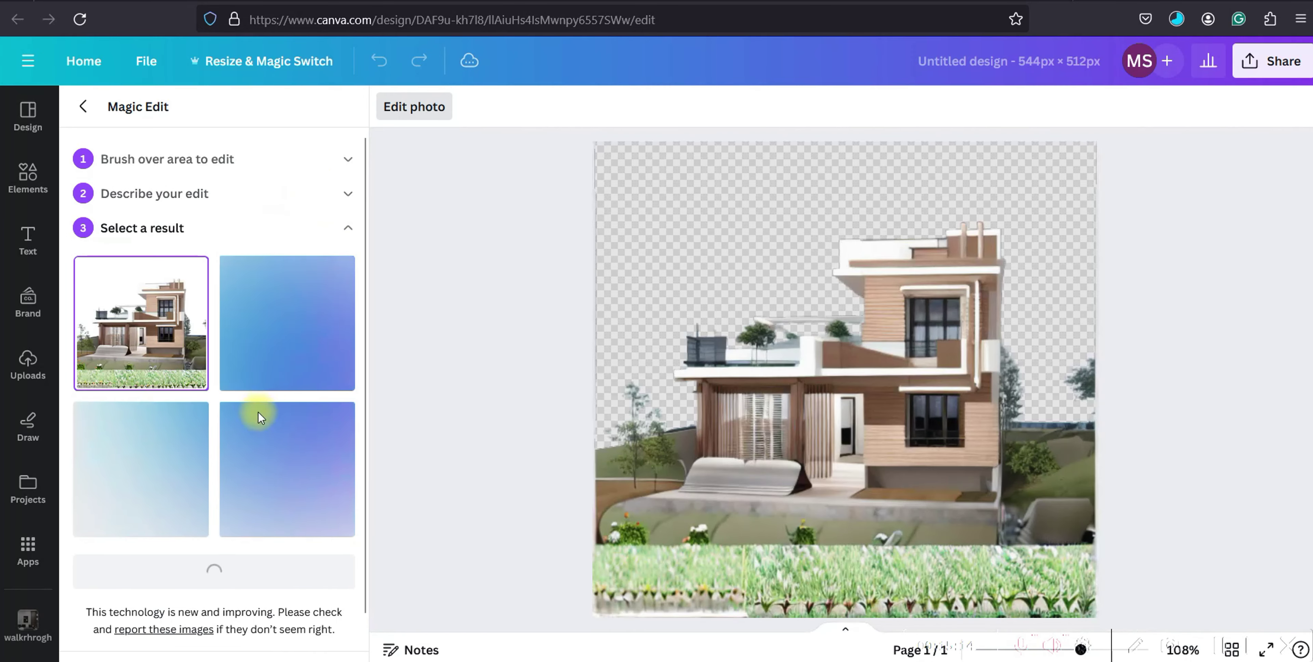
Step: Change the edit description to "ground with grass" and generate results for the same brushed area
click(300, 209)
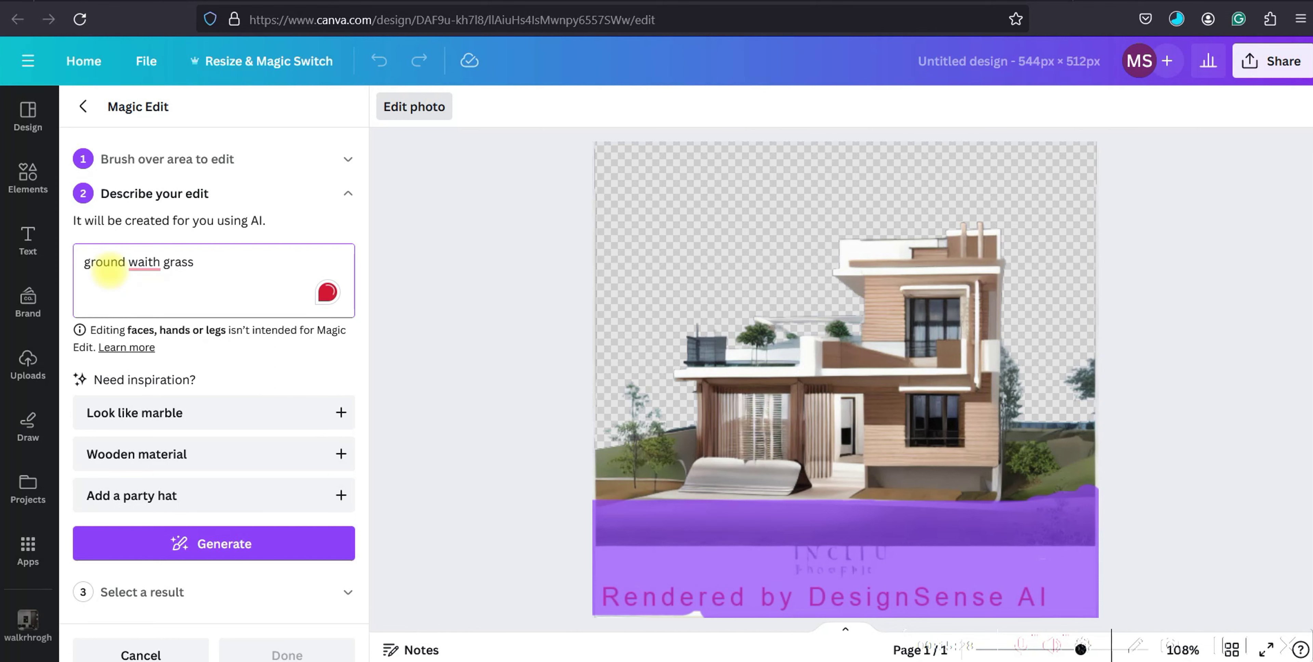
mouse_move(159, 265)
click(140, 310)
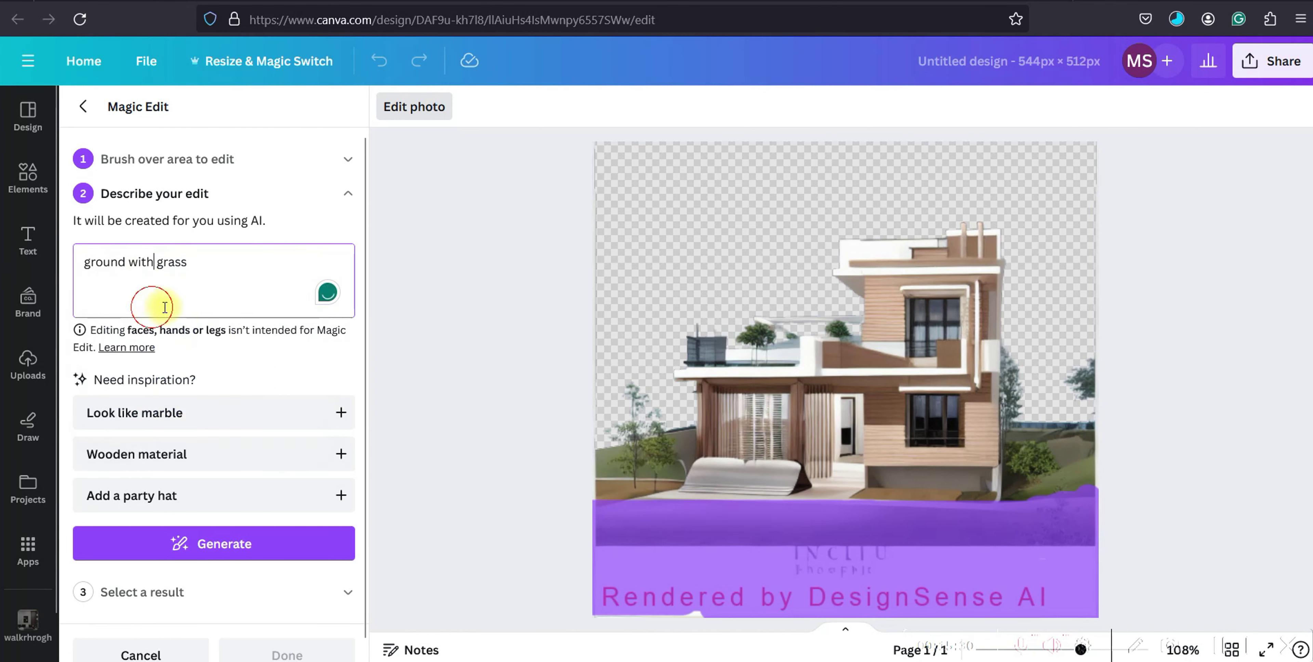
click(248, 541)
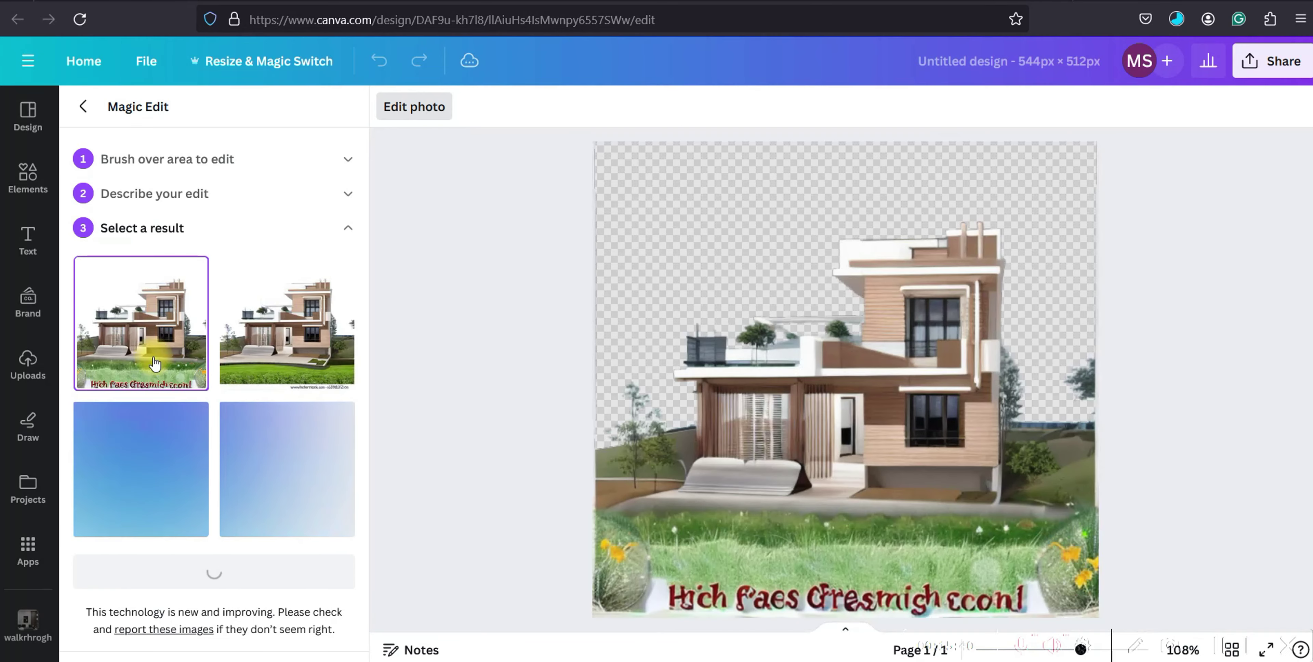
Step: Select the second variant, with the lawn along the paved yard, and go back to the "ground with grass" description to regenerate it
click(279, 346)
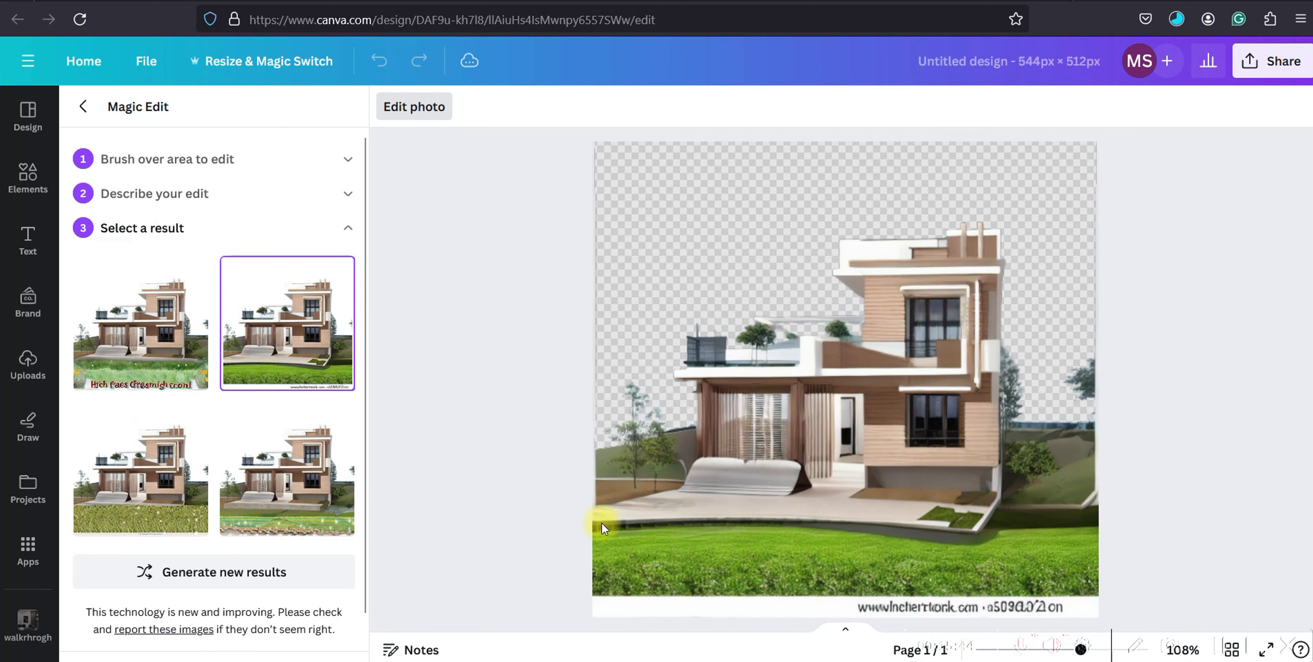
scroll(265, 502, down, 1)
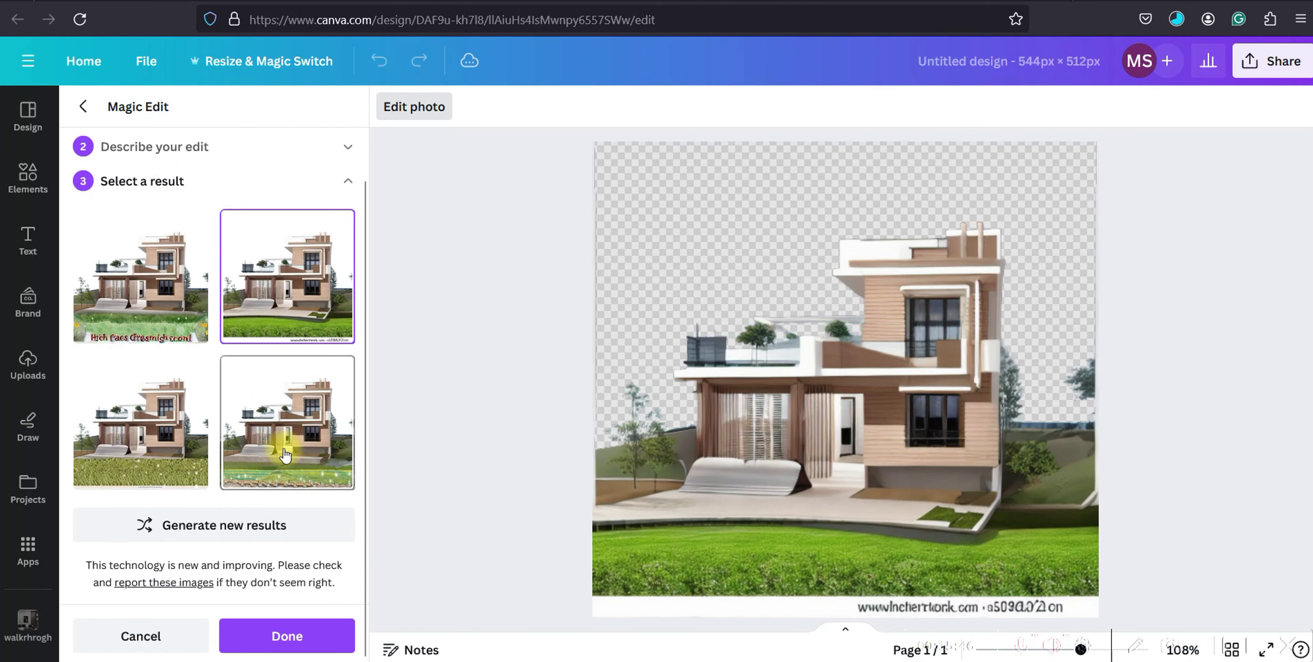
scroll(207, 370, up, 1)
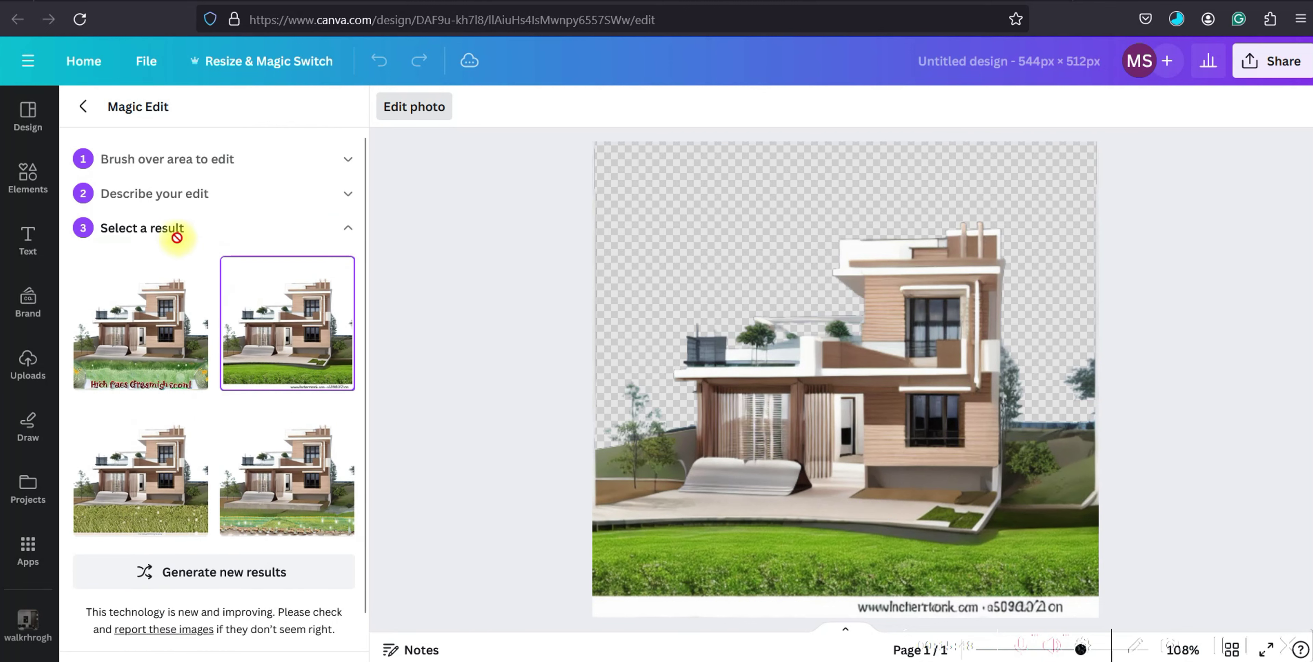
click(178, 207)
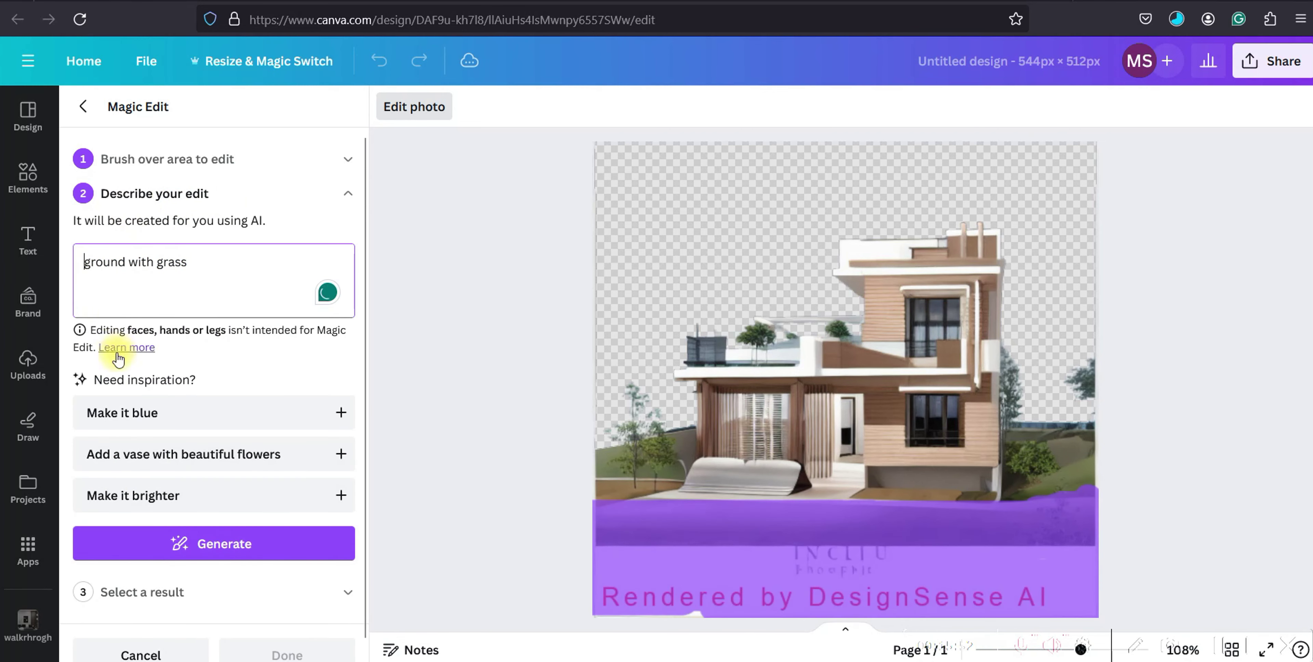
click(216, 533)
click(278, 357)
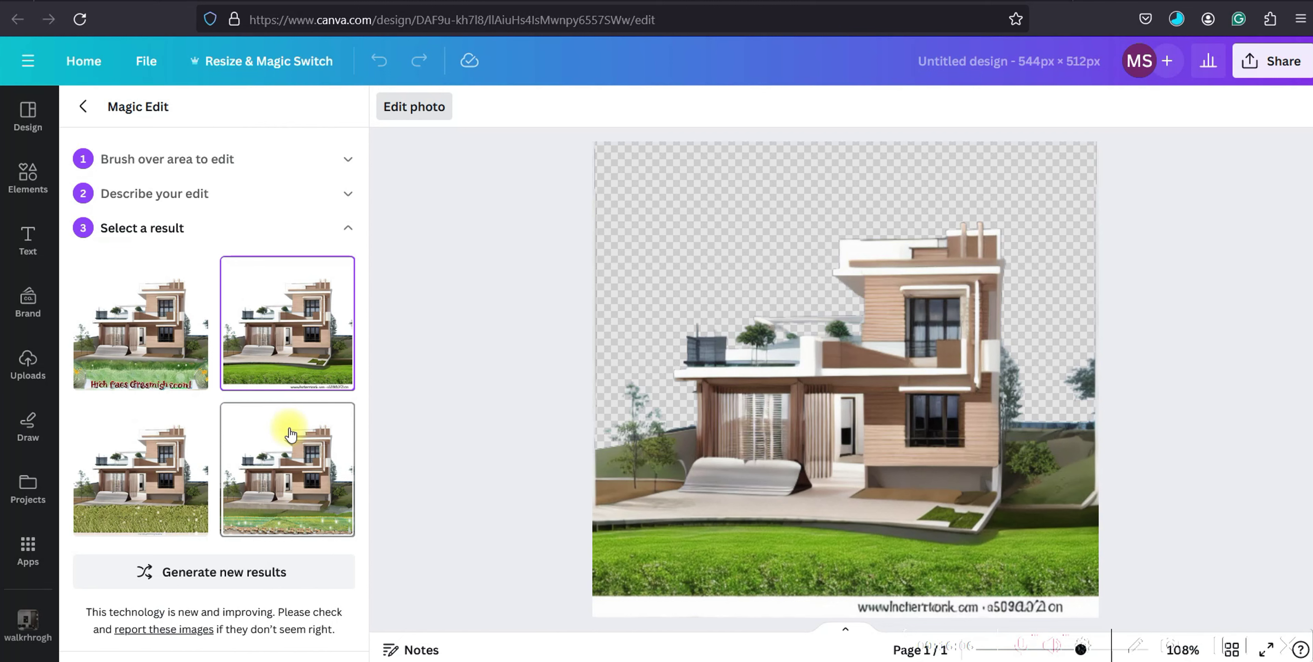
Step: Generate new "ground with grass" results and compare the four variants, ending on the fourth
click(280, 575)
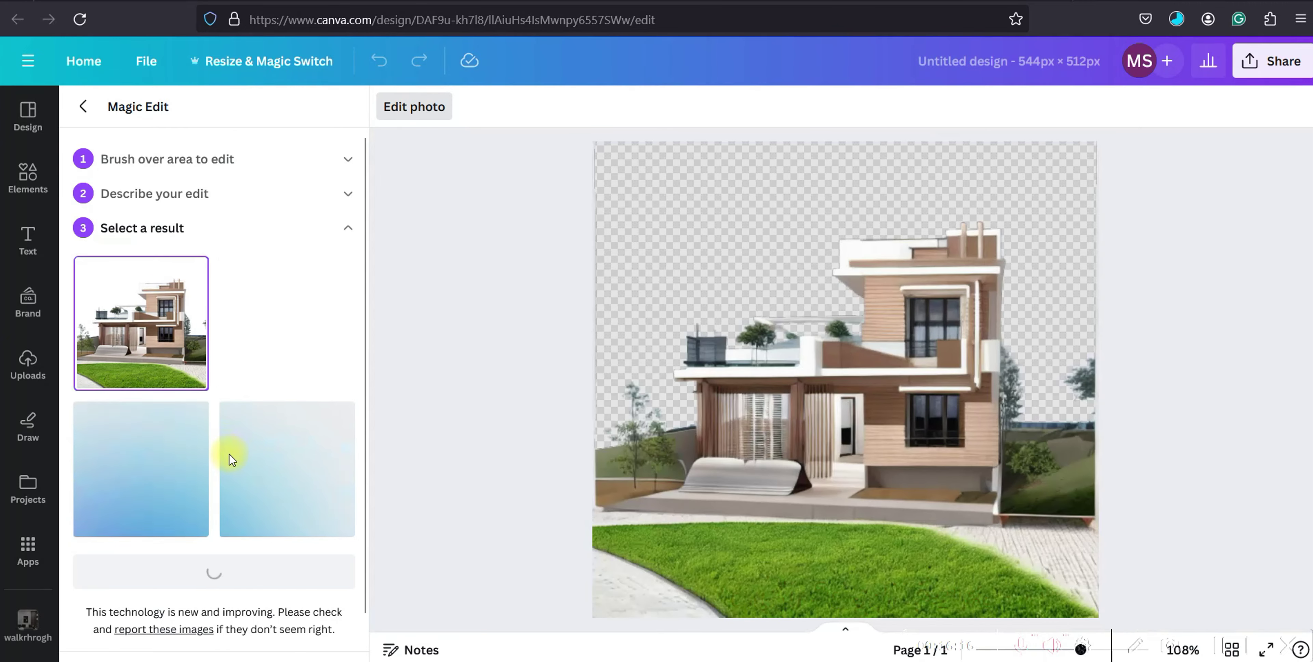
click(250, 288)
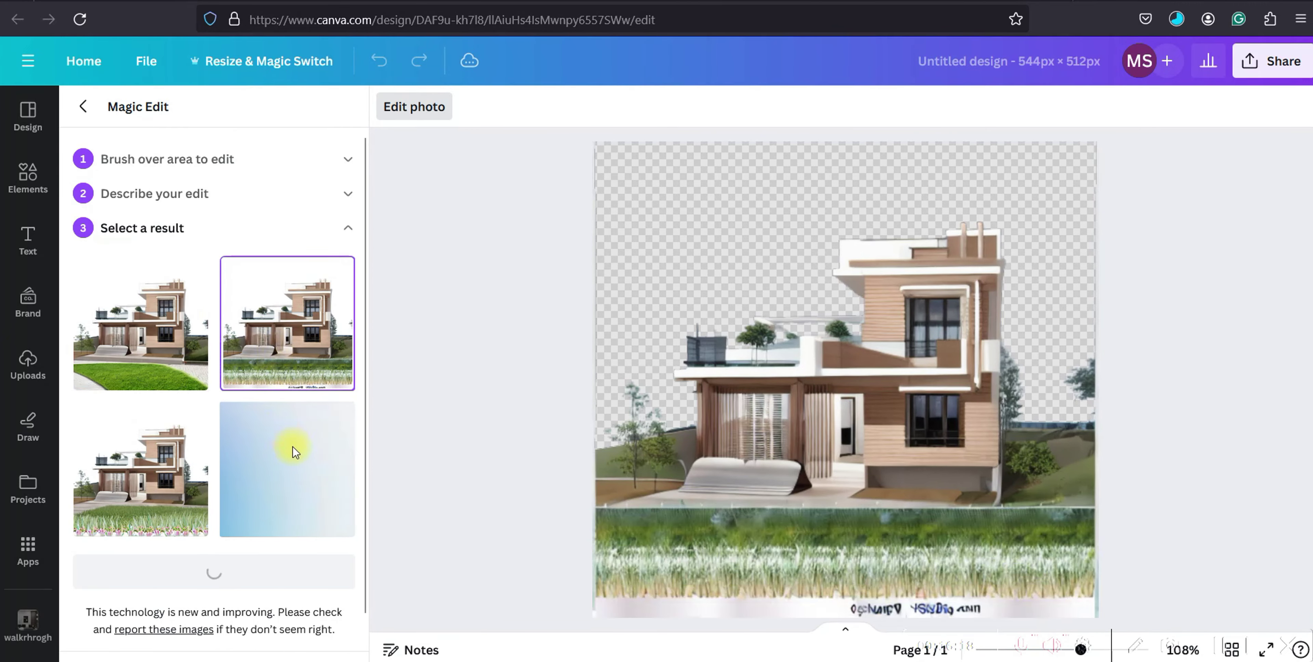
click(149, 376)
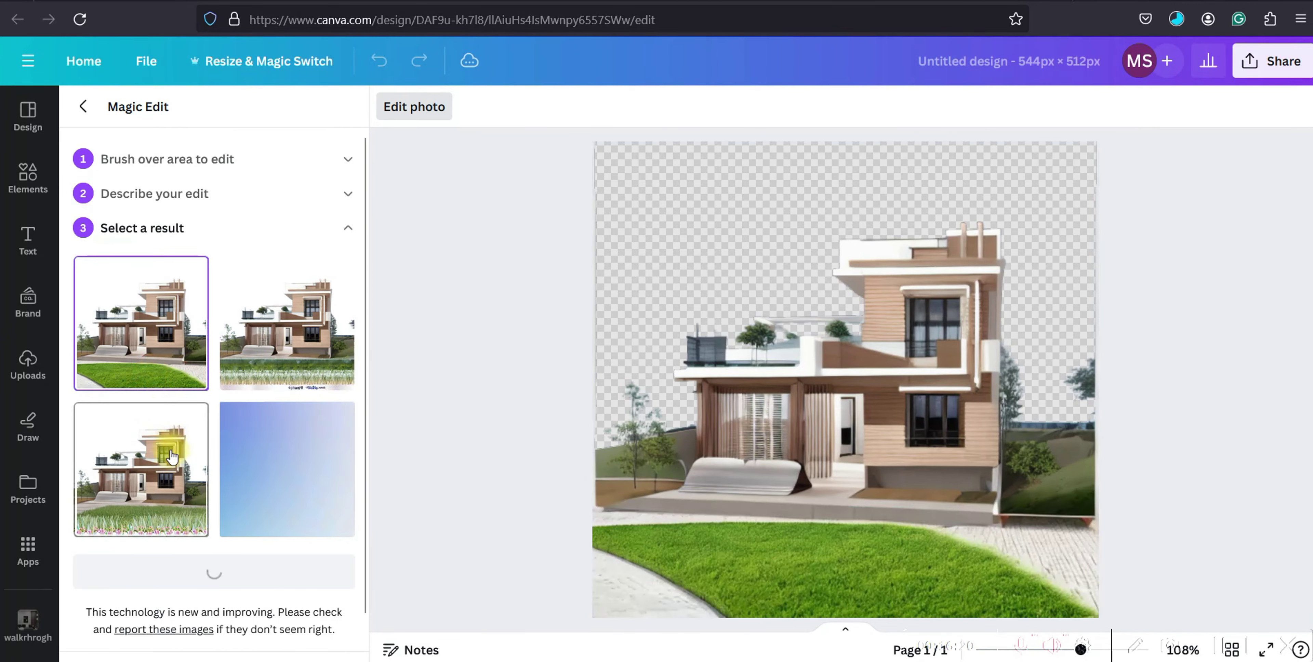
click(159, 468)
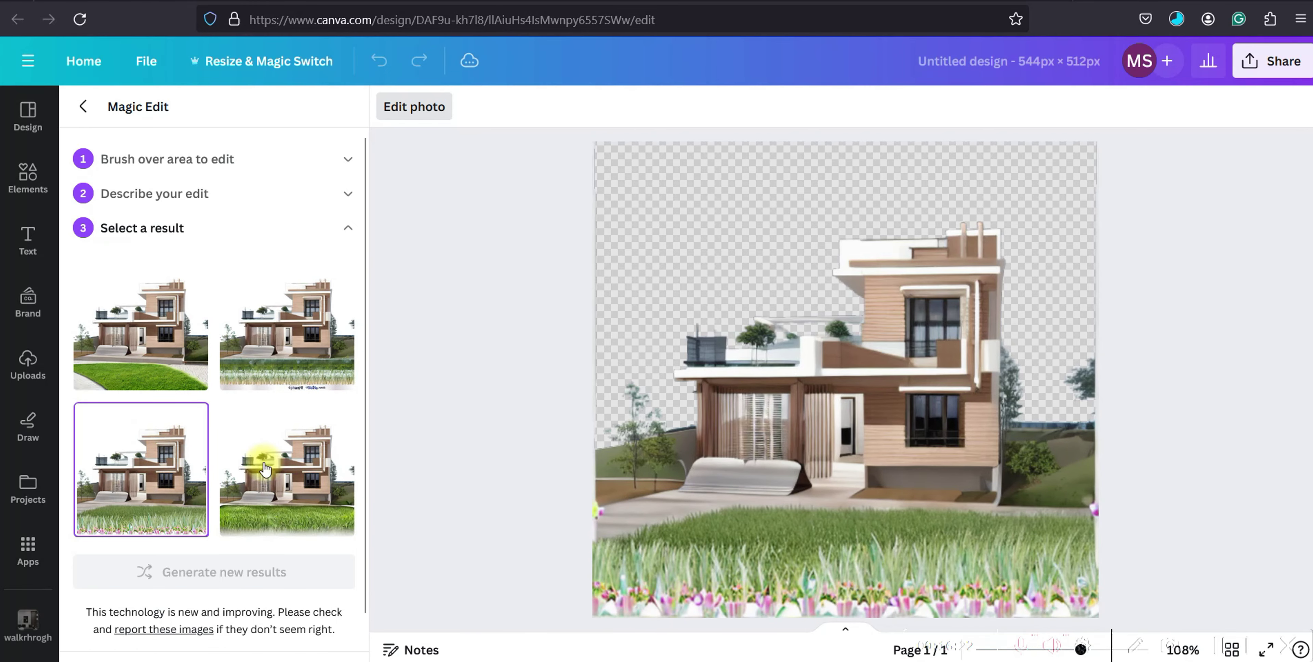
click(260, 479)
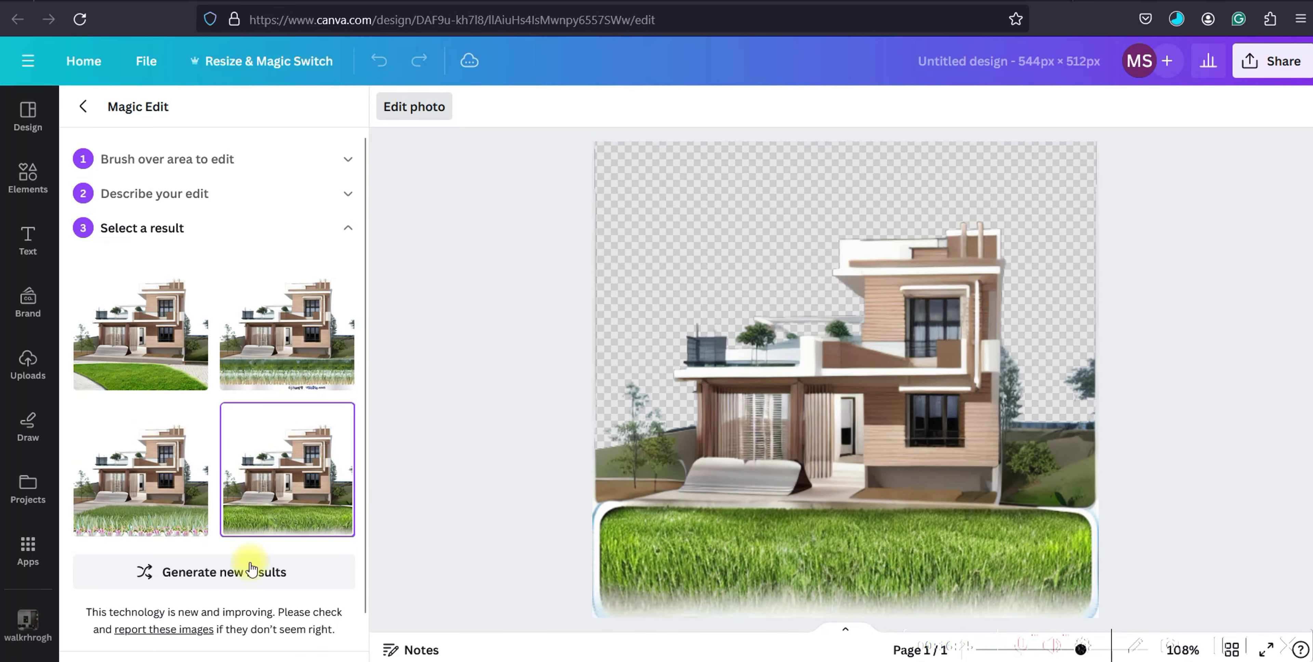
Step: Generate new "ground with grass" results, preview the third variant and choose the fourth with the gravel ground
click(252, 570)
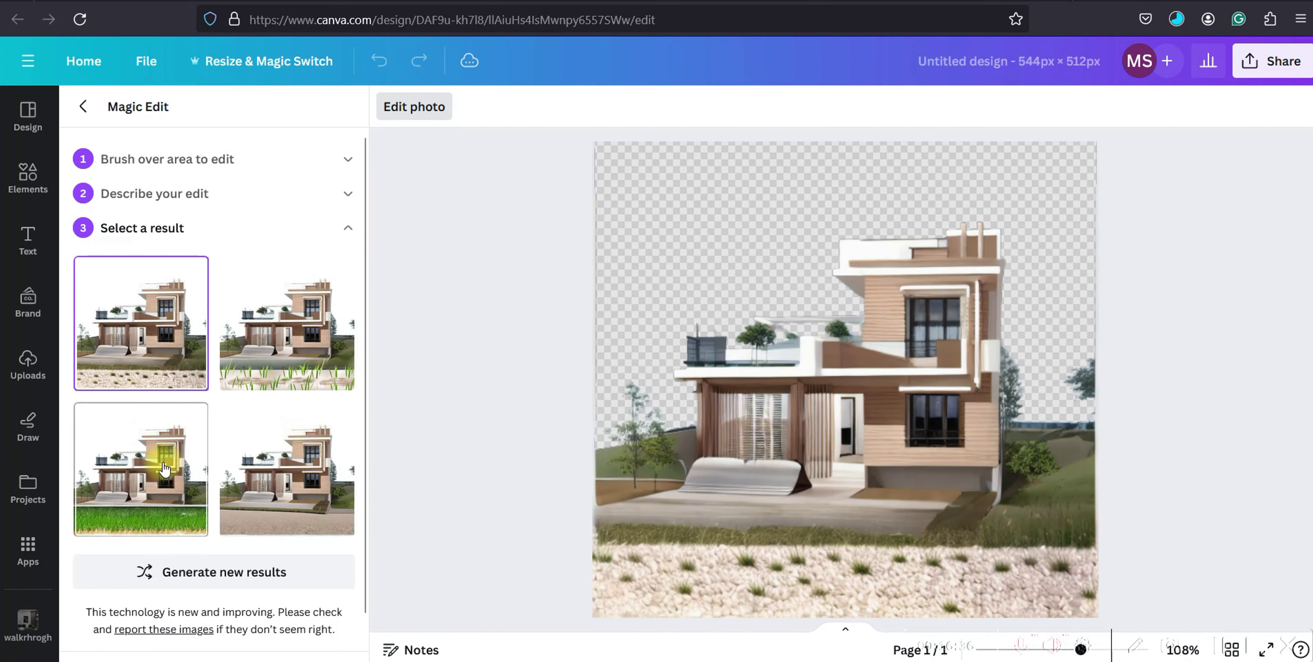
click(161, 449)
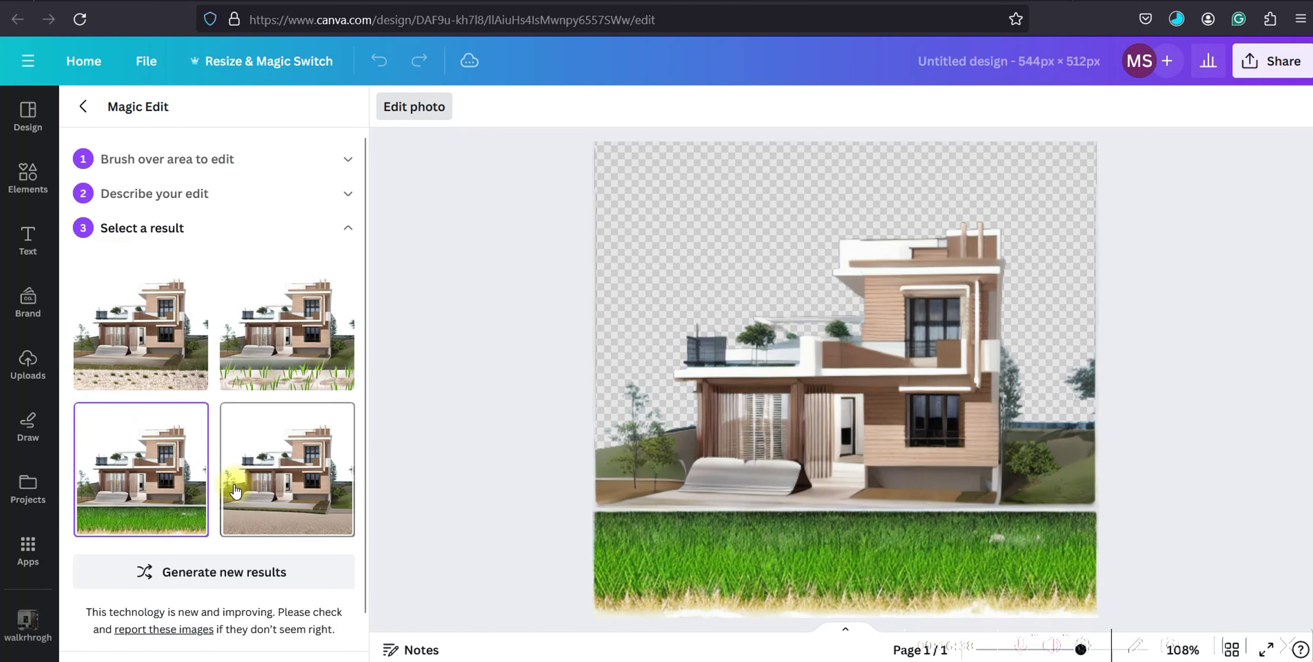
click(275, 512)
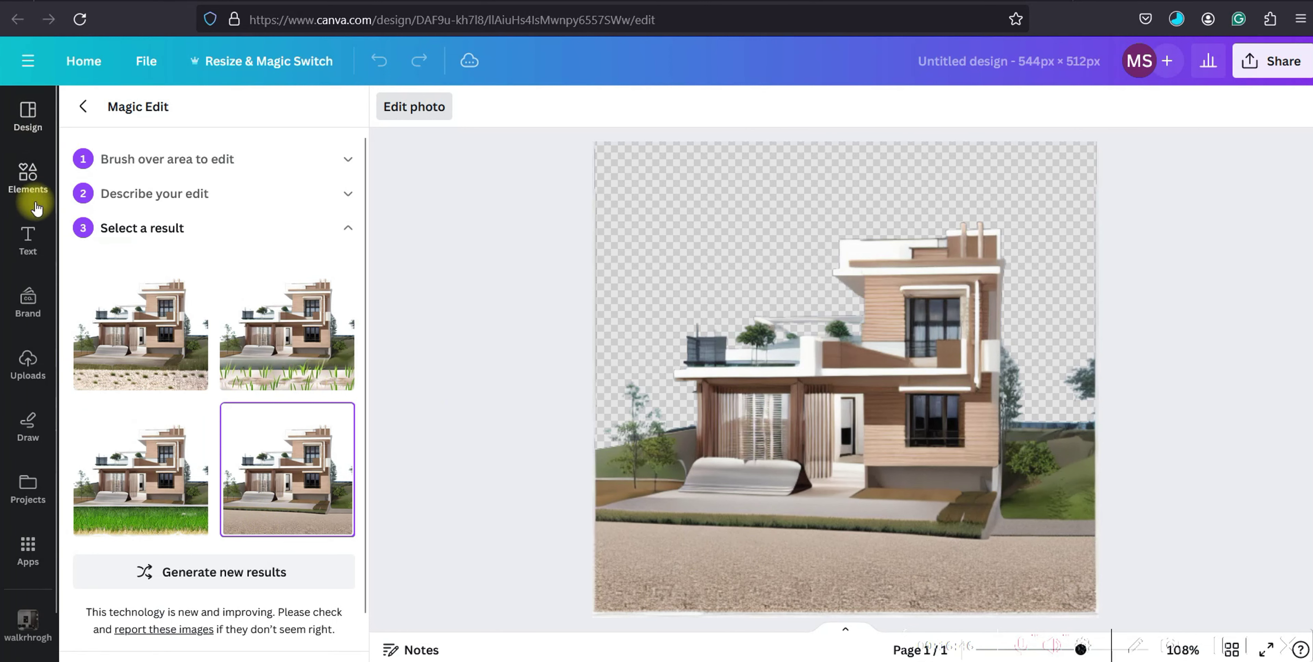
Step: Leave Magic Edit, search the design elements for "sky" and narrow the results to photos
click(29, 181)
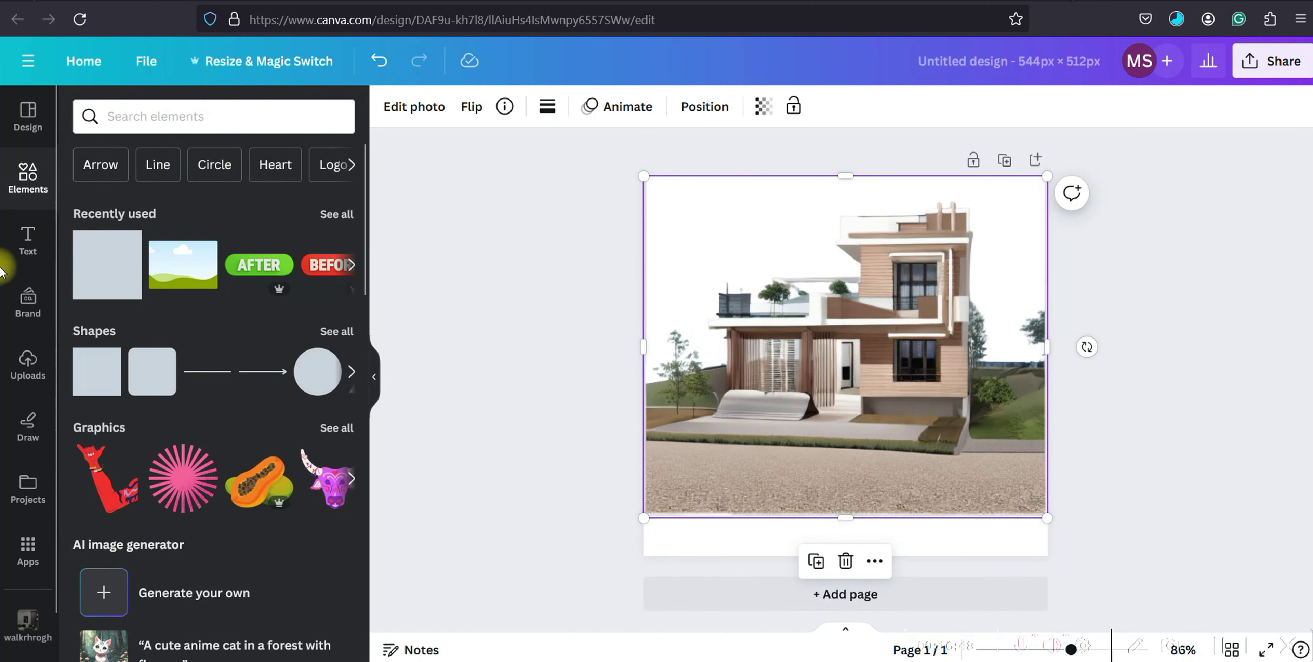
click(28, 243)
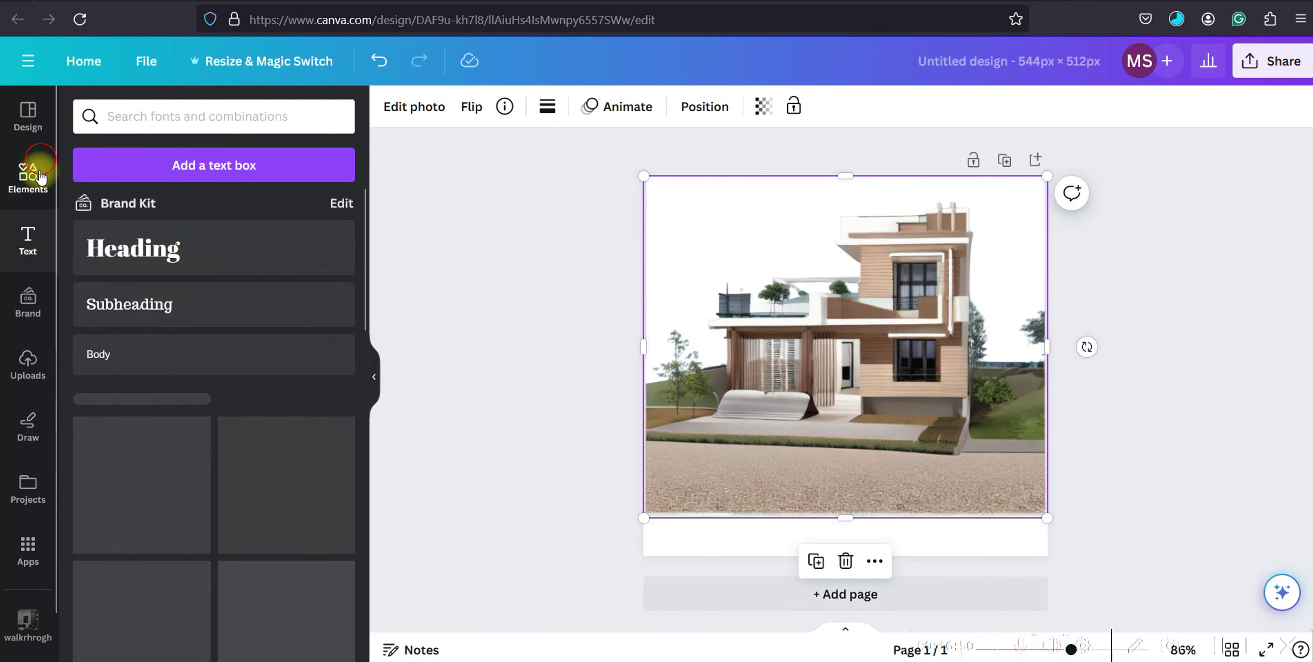
click(28, 174)
click(162, 117)
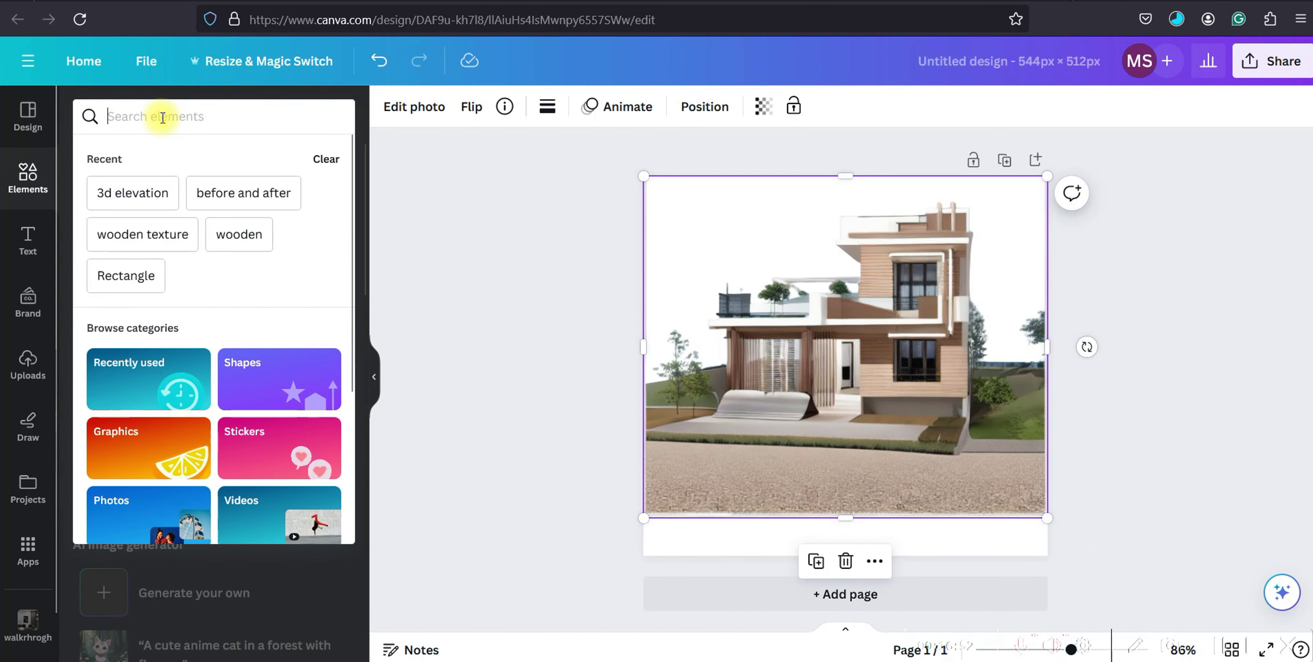
text(sky)
key(Return)
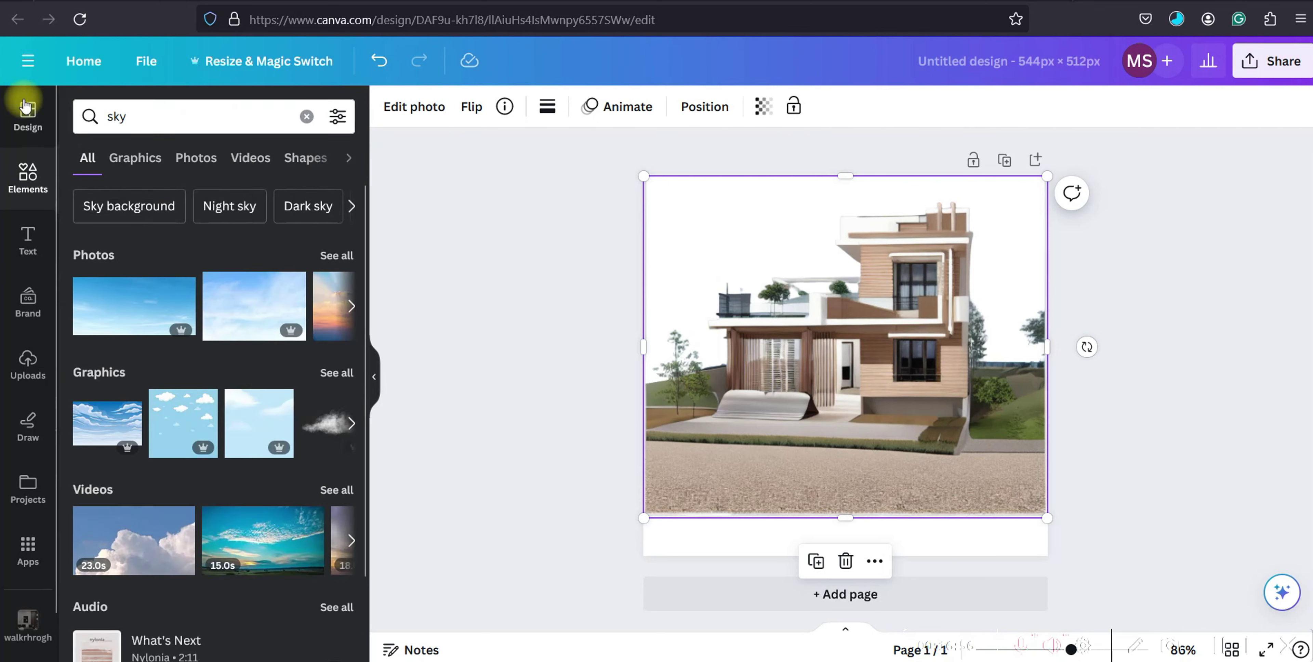
click(141, 164)
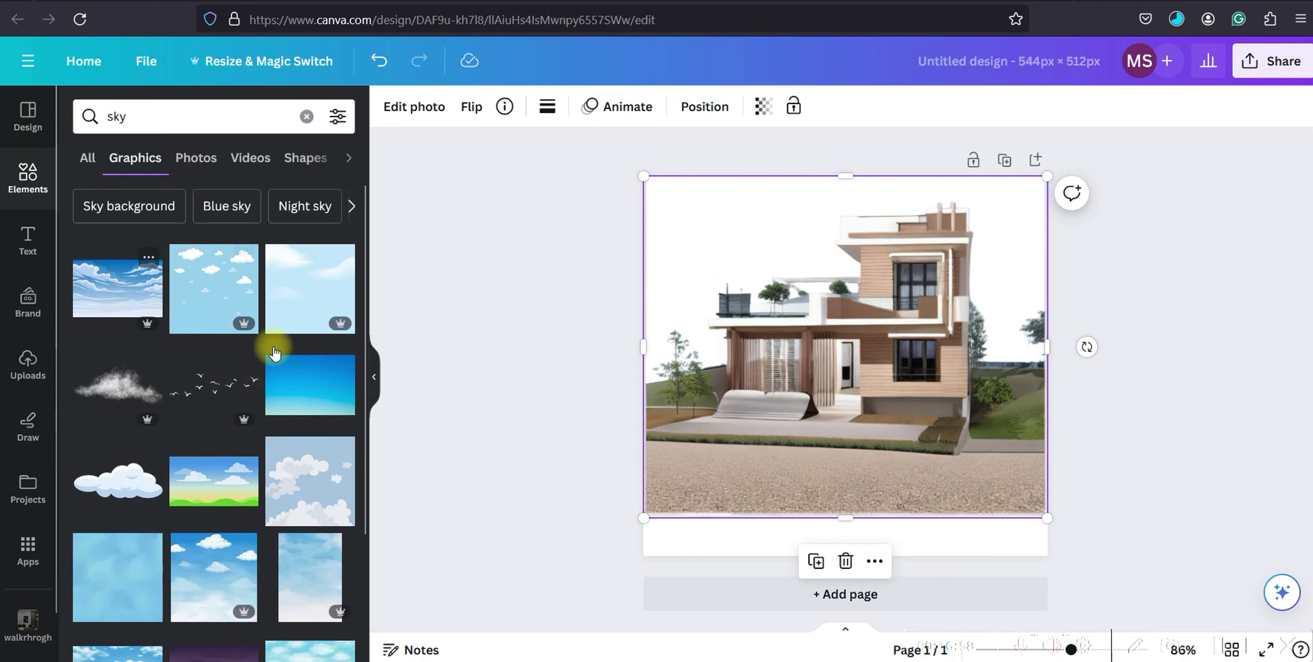
scroll(243, 397, down, 2)
scroll(243, 397, up, 1)
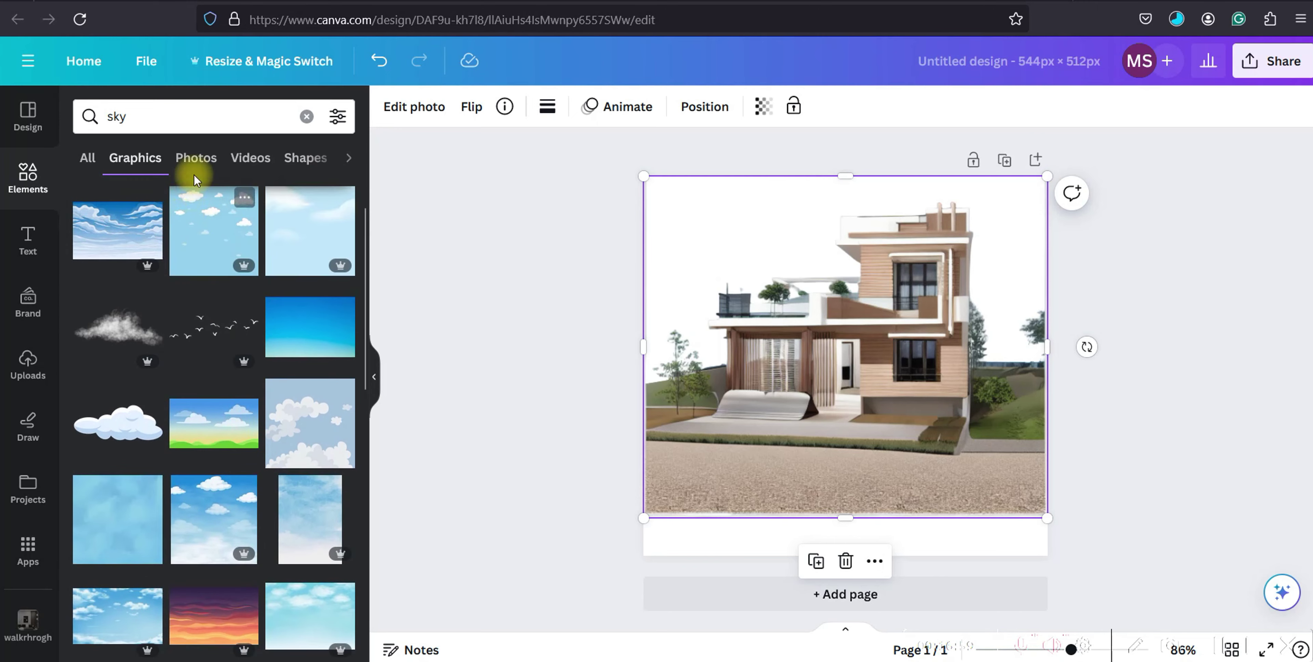
click(202, 157)
Step: Add the sunset sky photo at the page's upper edge, enlarge it to 544 × 362.4 px and send it to the back
click(126, 365)
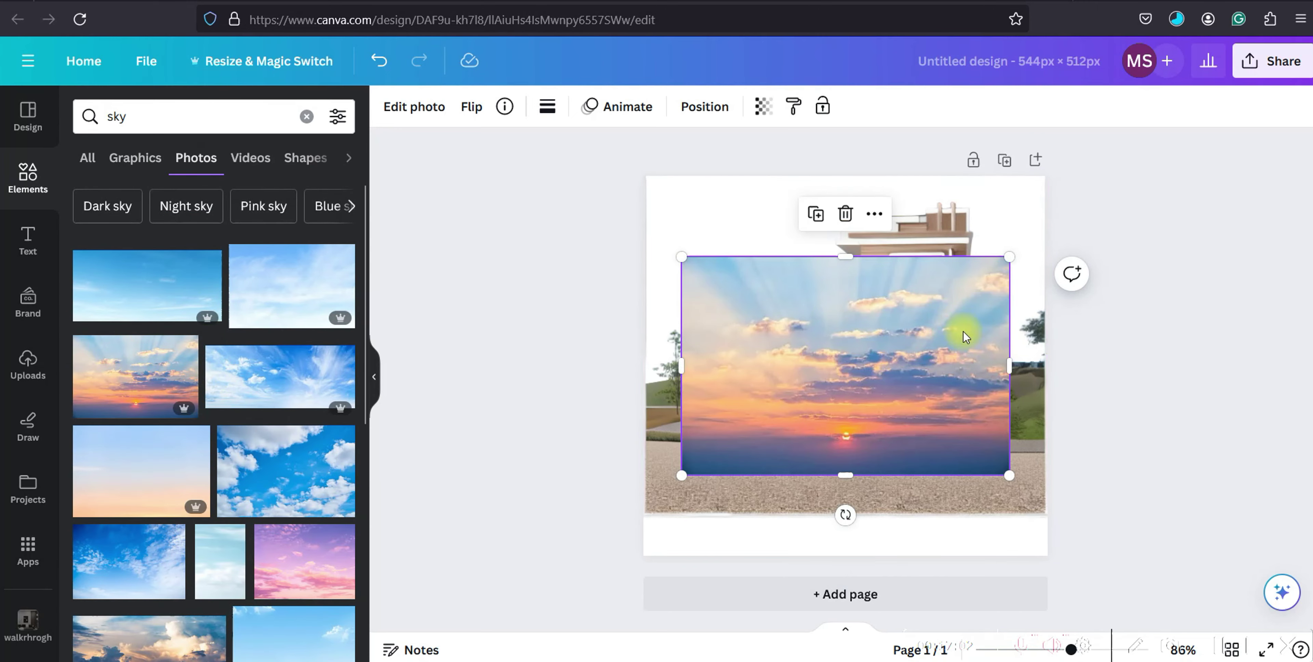
drag(912, 348, 874, 266)
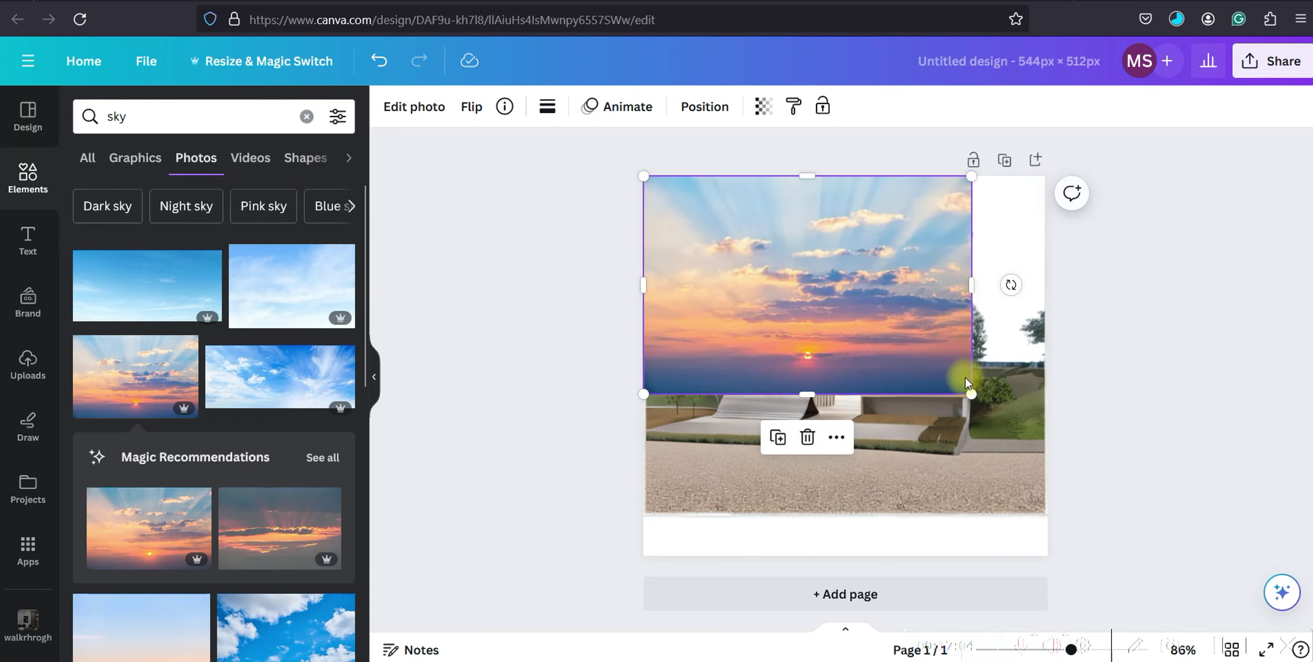
drag(971, 392, 1048, 445)
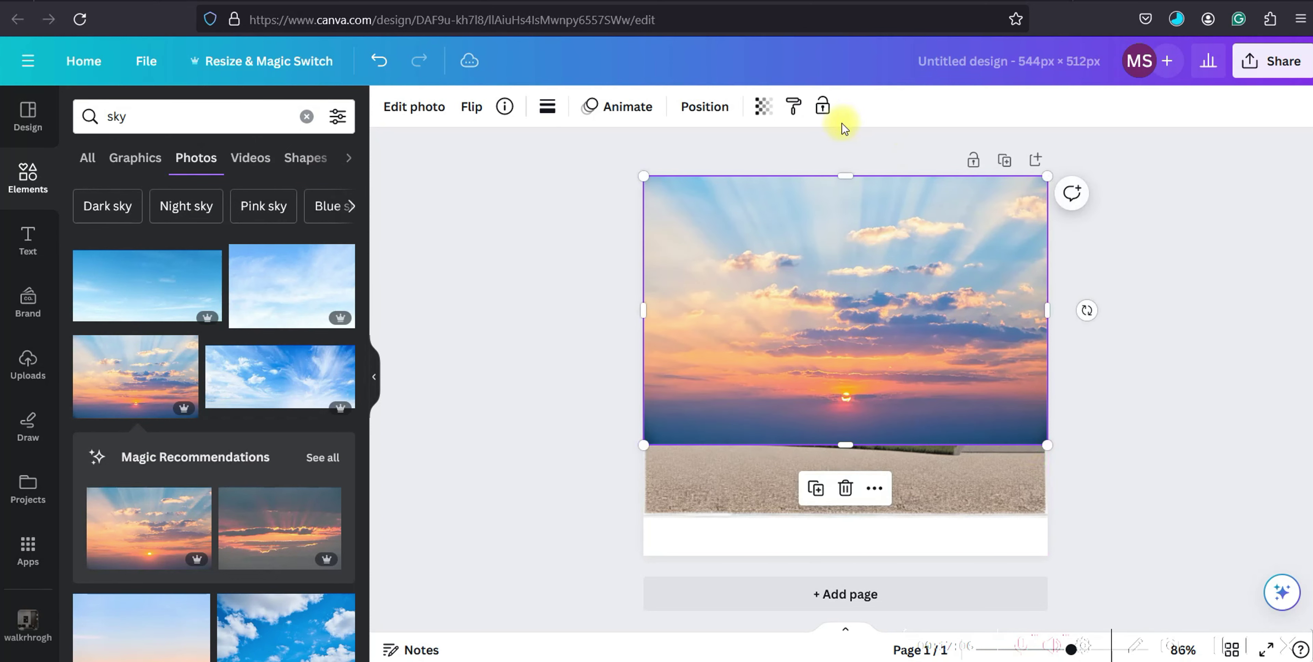
click(709, 115)
click(275, 189)
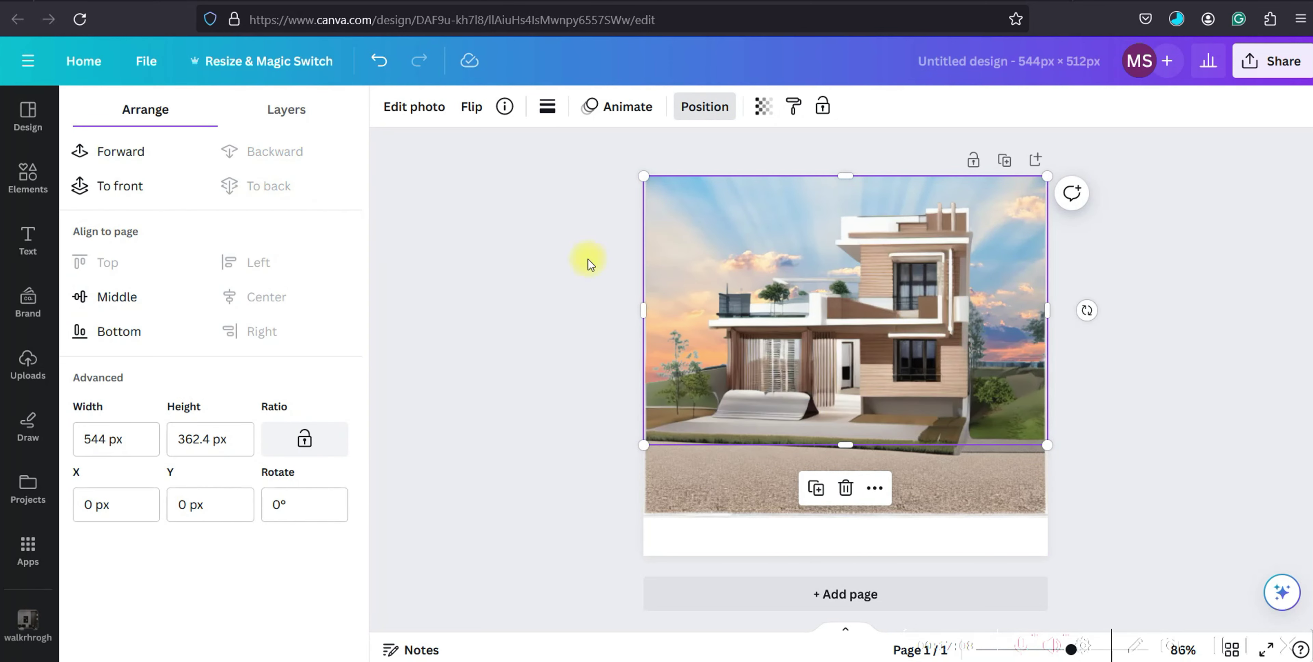
click(500, 288)
Step: Enlarge the house image from its two lower corners until it covers the whole page
click(810, 282)
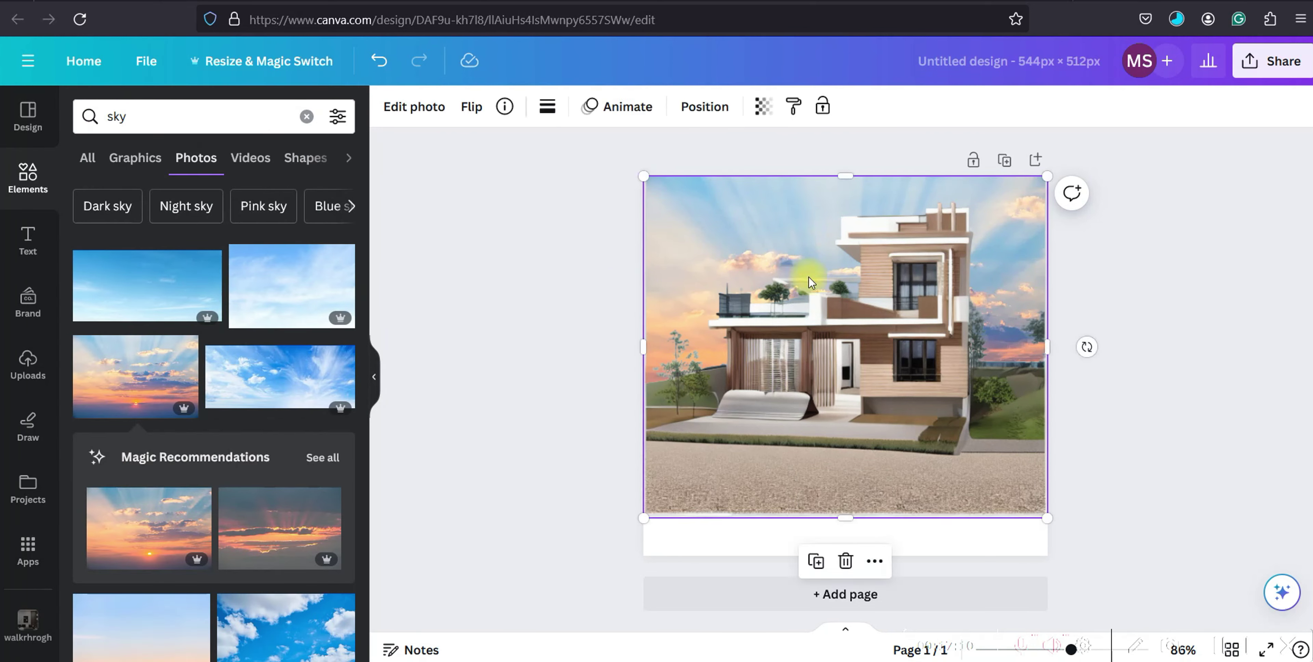
drag(1049, 517, 1091, 584)
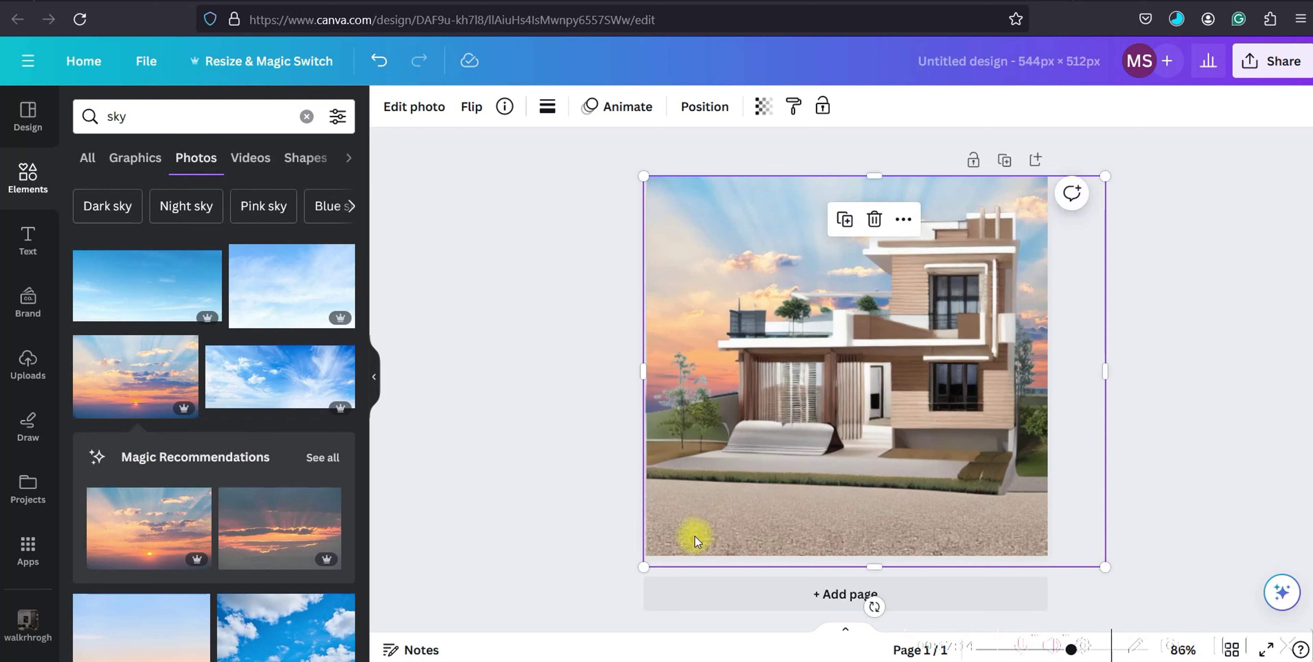
drag(645, 563, 610, 598)
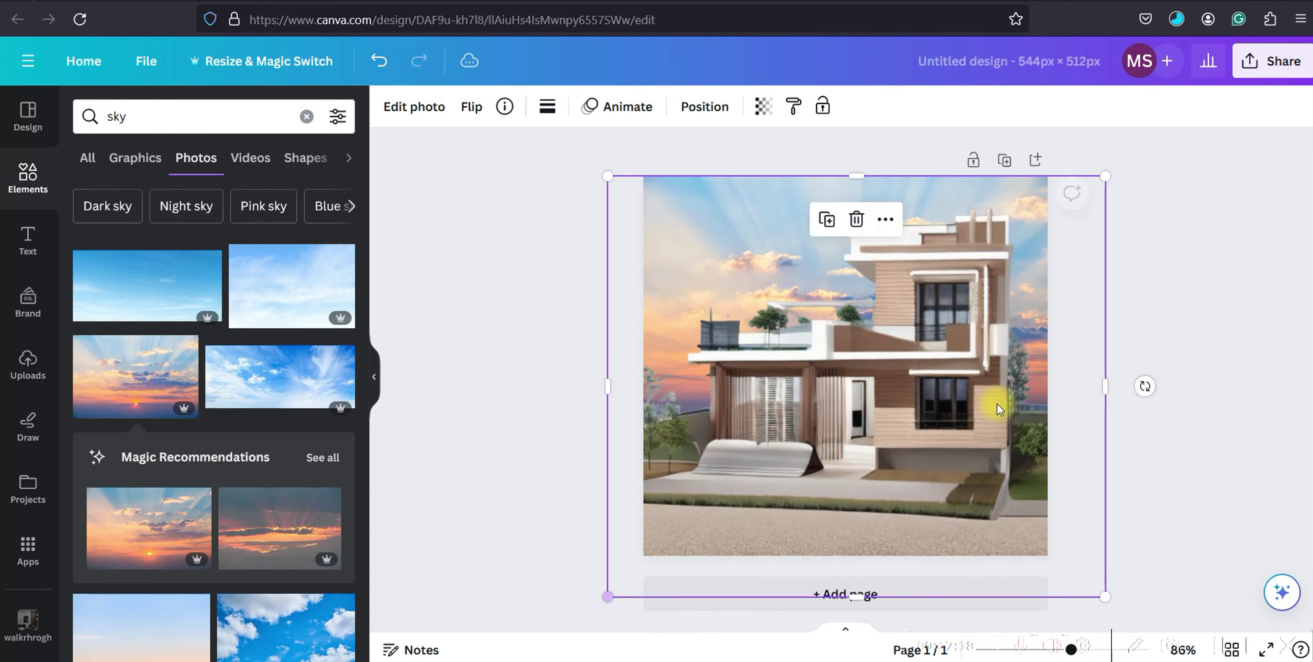
click(1205, 298)
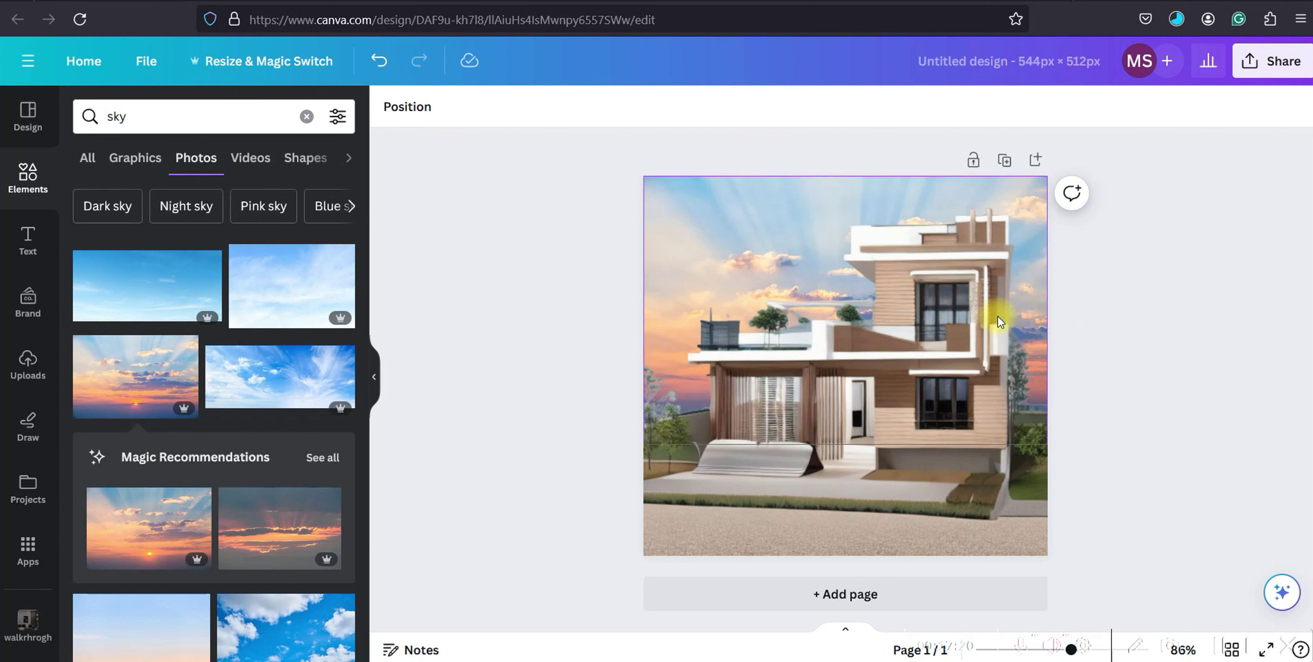
click(1002, 322)
click(1181, 301)
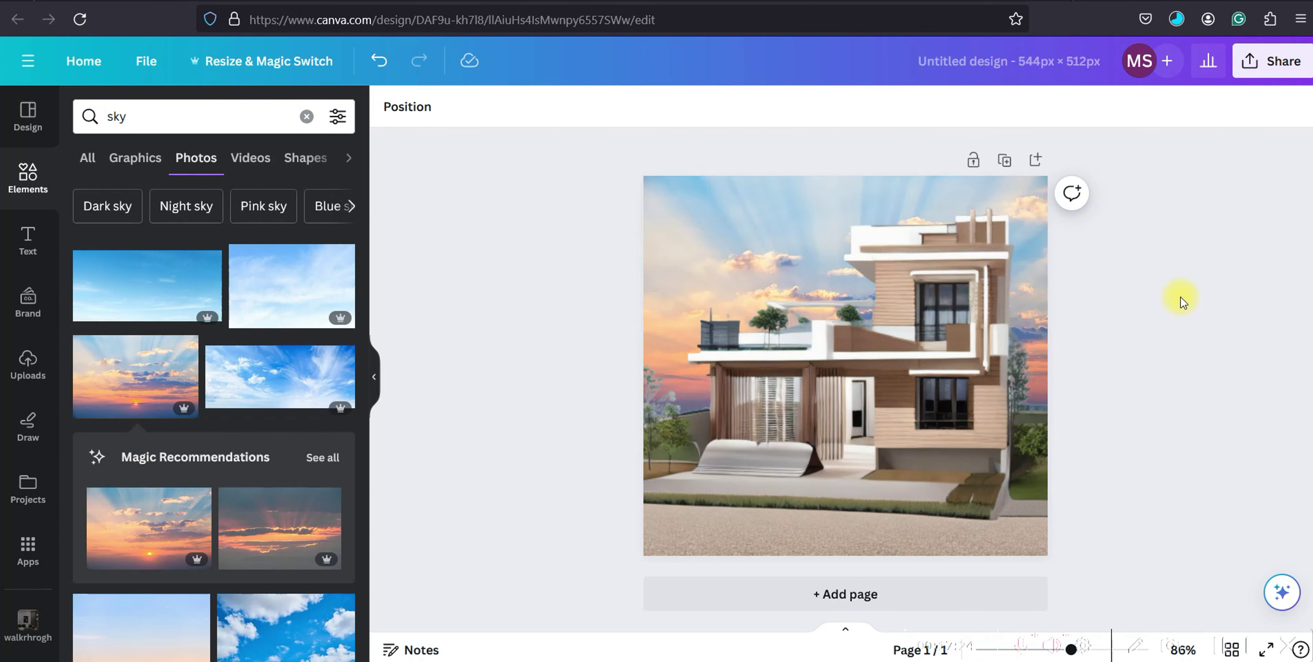
Step: Place the blue sky photo with wispy clouds over the page, stretch it to 544 × 408.8 px and send it to the back
drag(253, 368, 685, 279)
key(Delete)
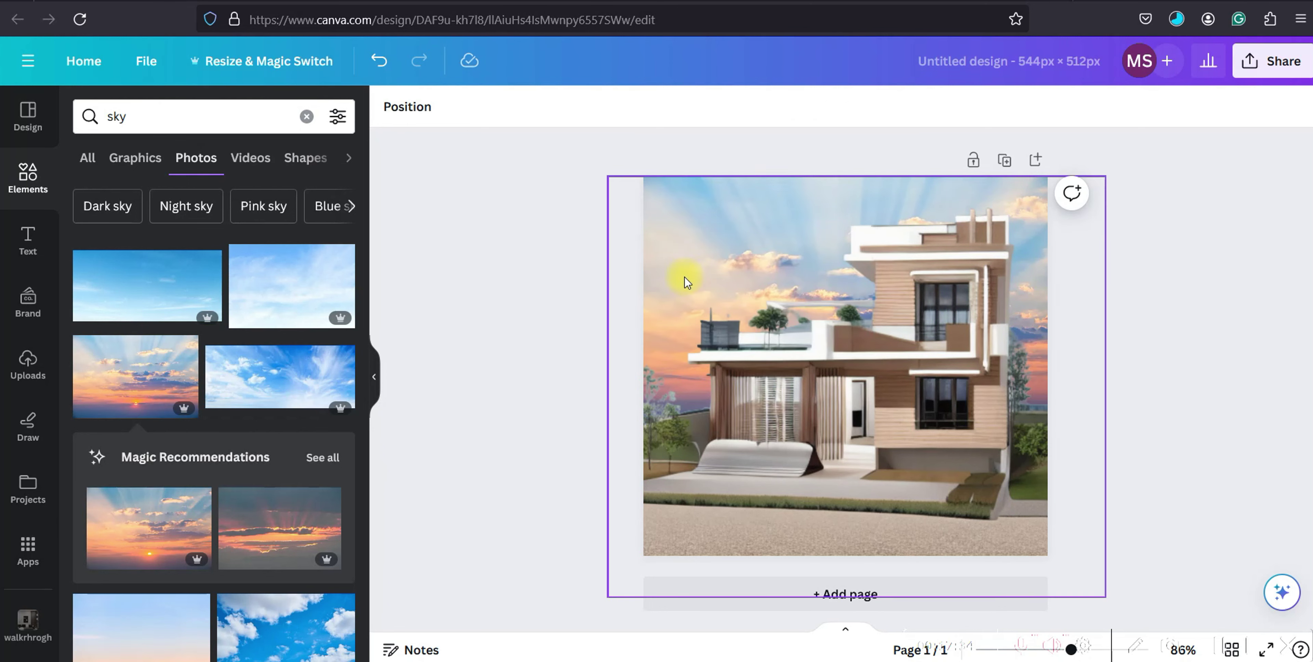
drag(256, 345, 801, 255)
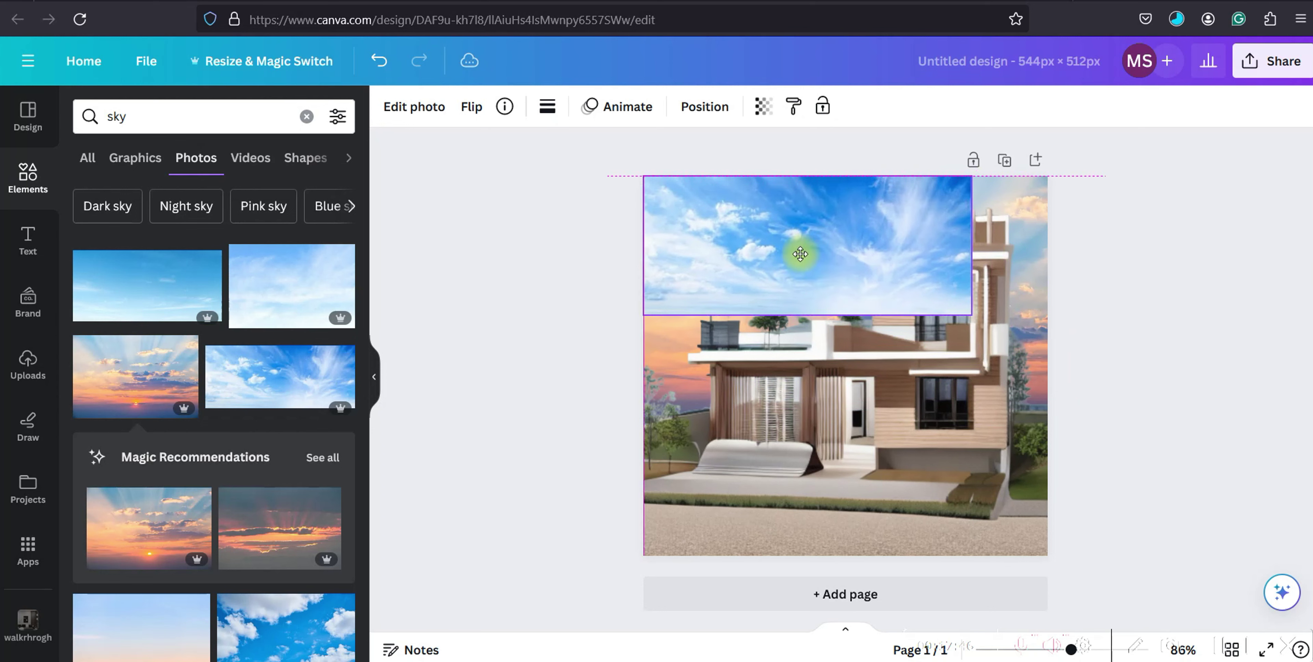
drag(992, 337, 1047, 348)
drag(846, 343, 847, 479)
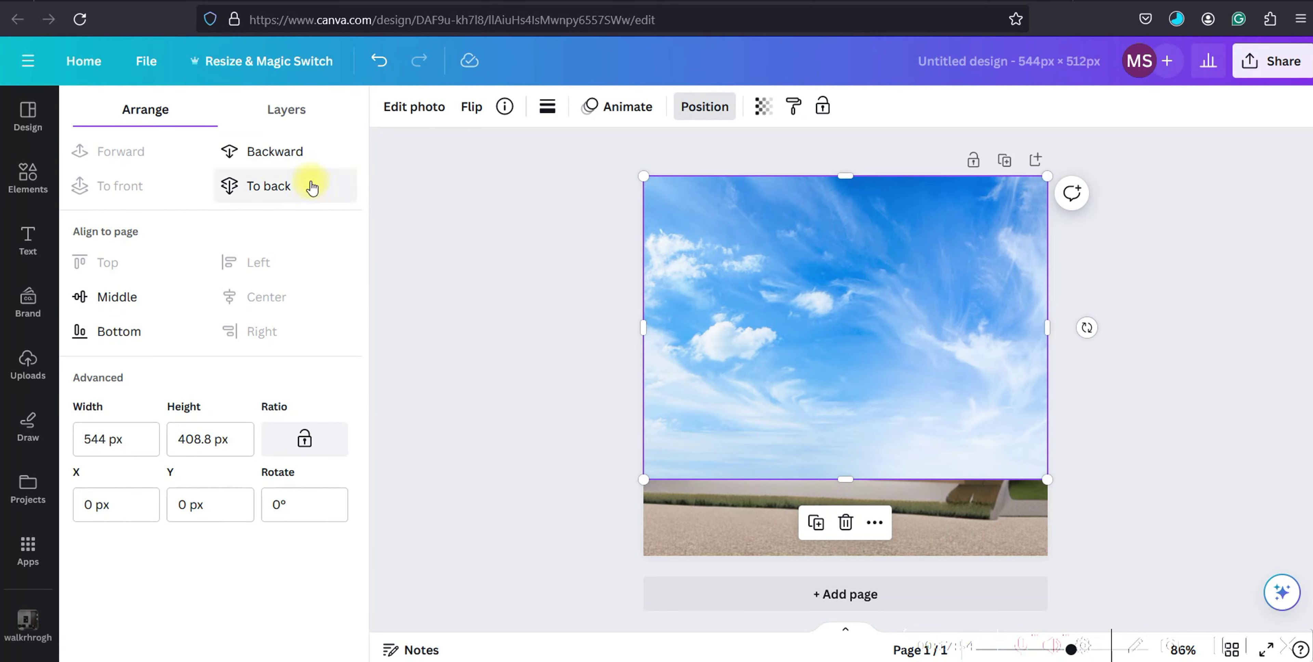
click(277, 186)
Step: Bring the blue sky photo to the front and send it to the back again
click(688, 107)
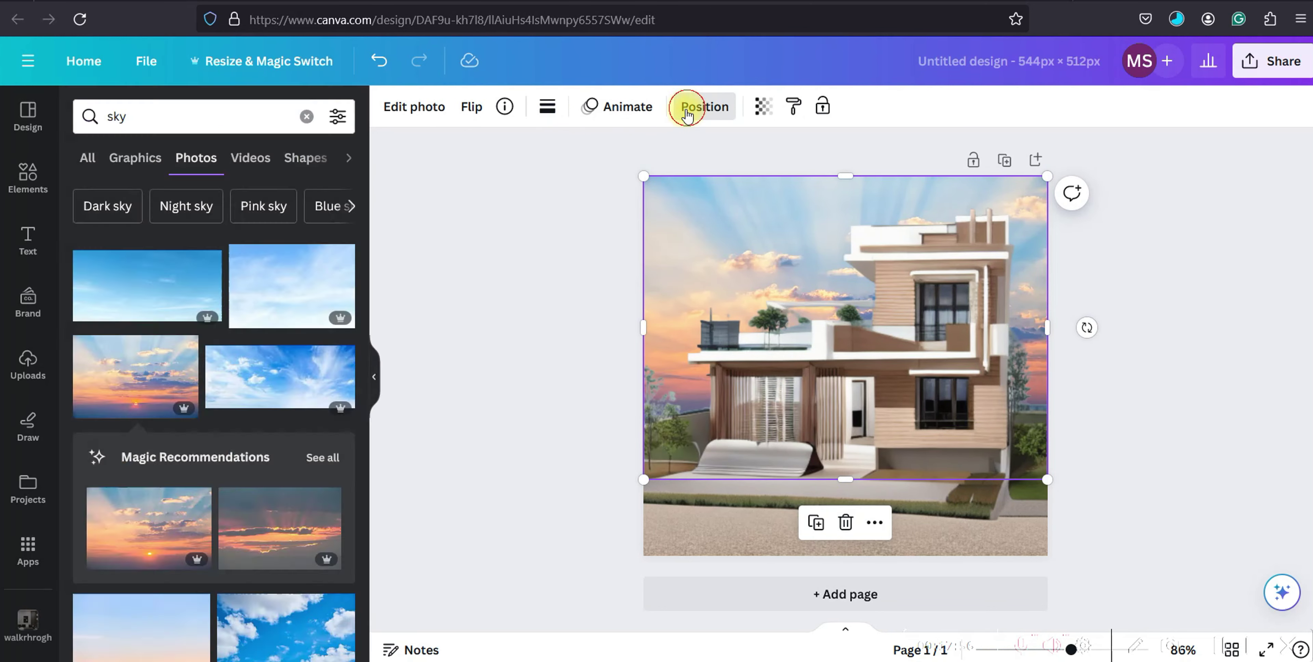
click(719, 107)
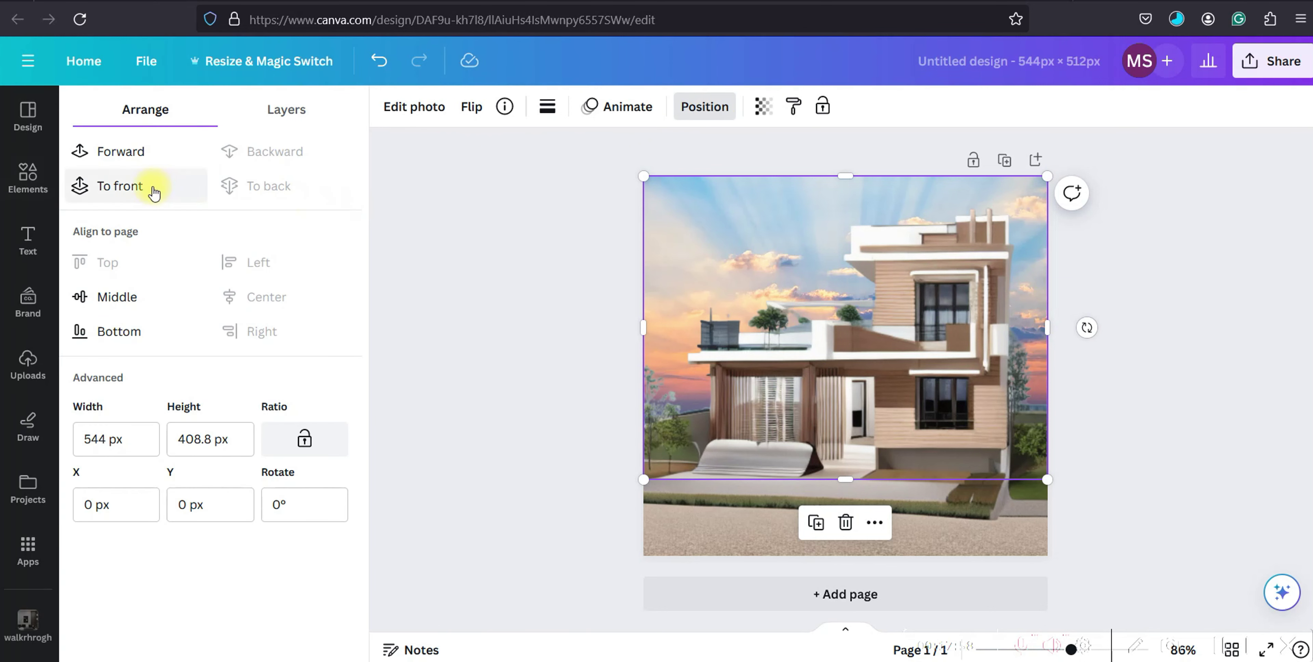
click(130, 186)
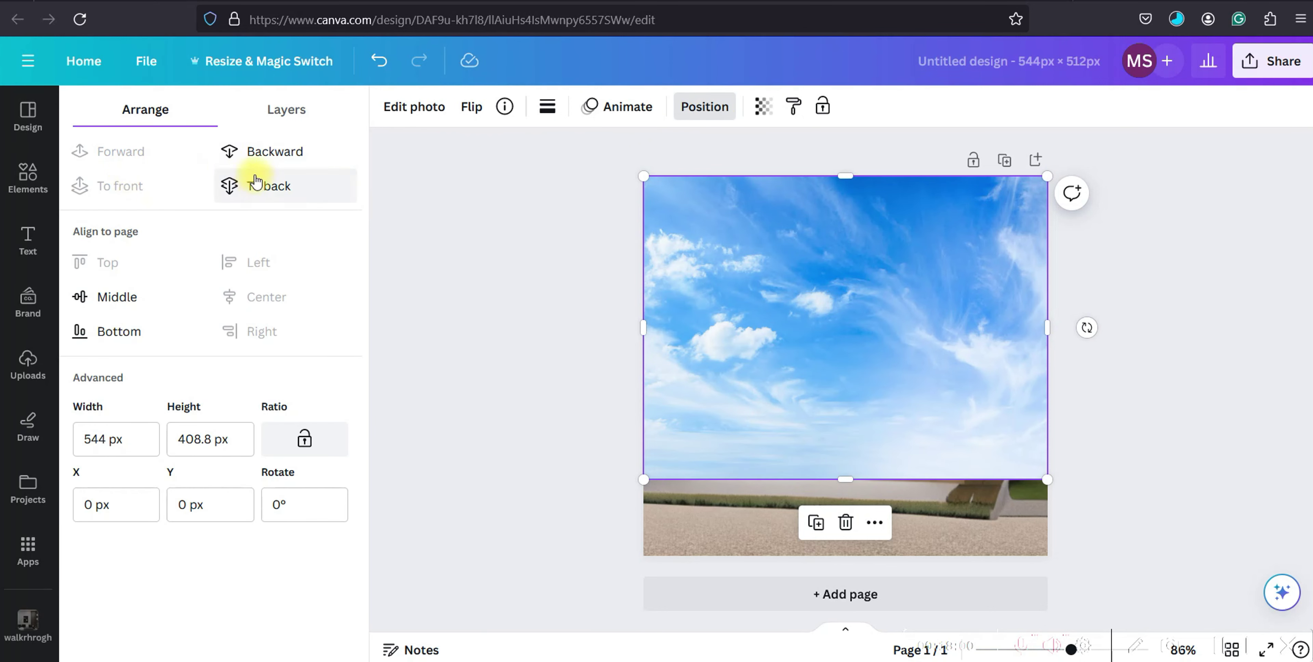
click(262, 184)
click(478, 193)
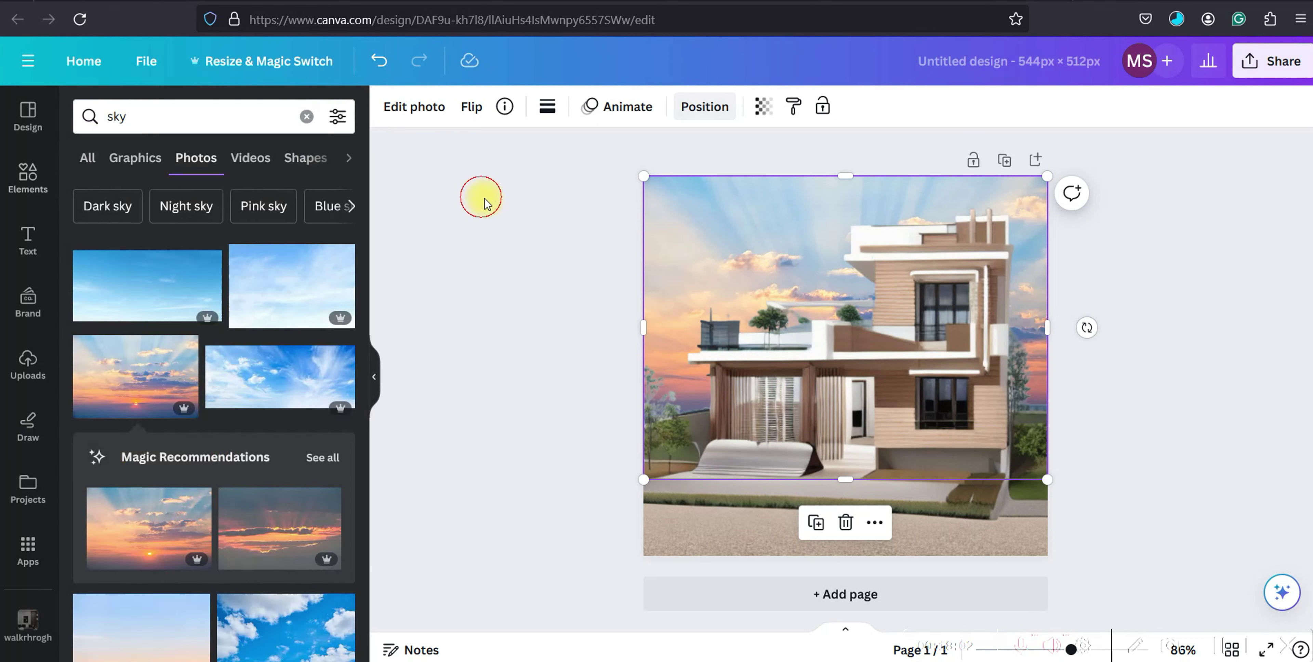
Step: Delete the house image and the blue sky photo, and undo both deletions
click(736, 264)
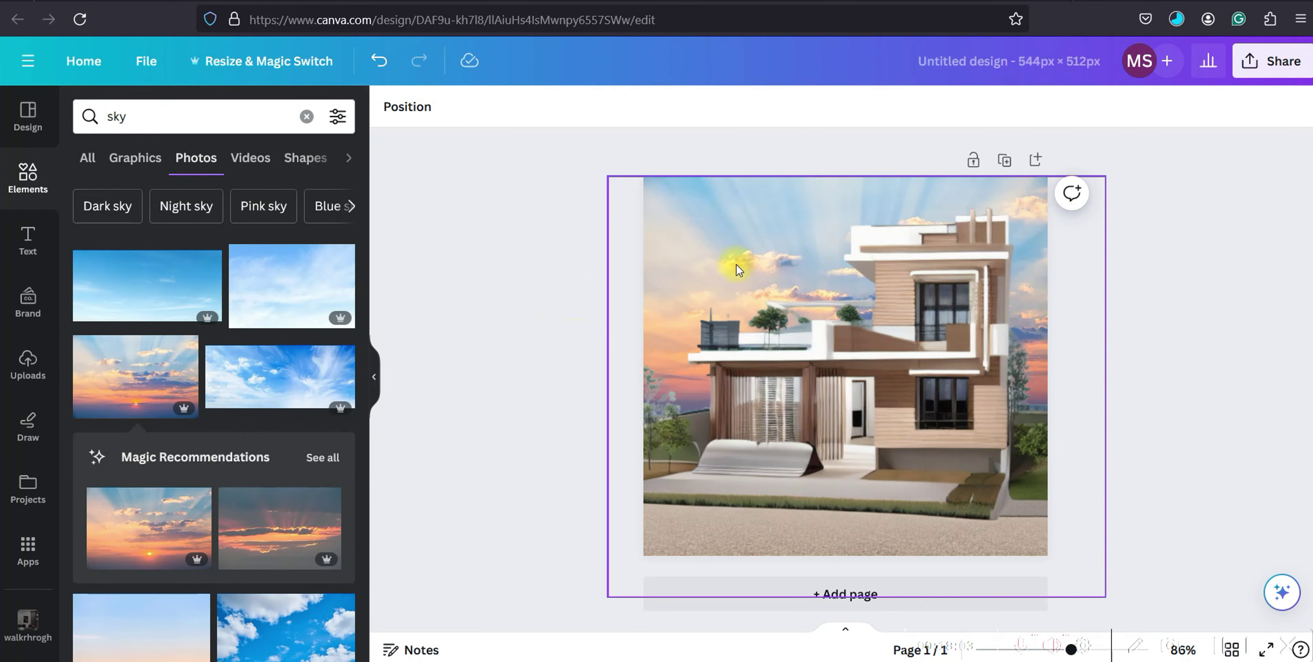
click(762, 256)
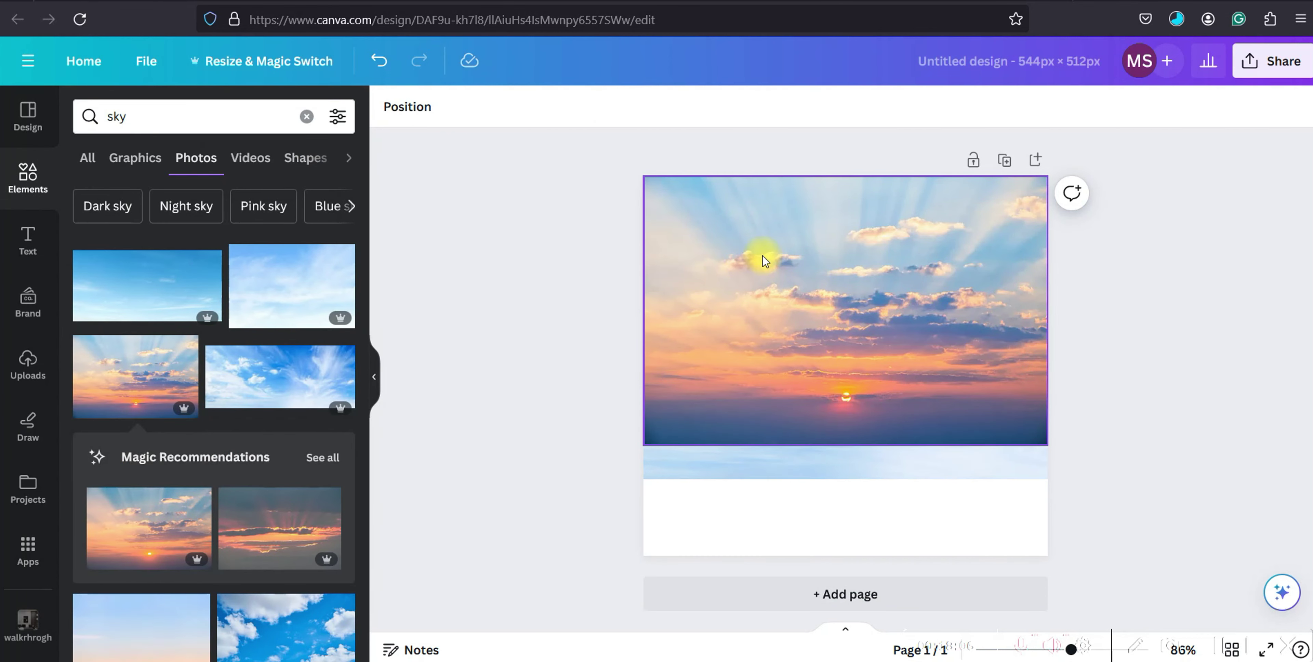
click(830, 328)
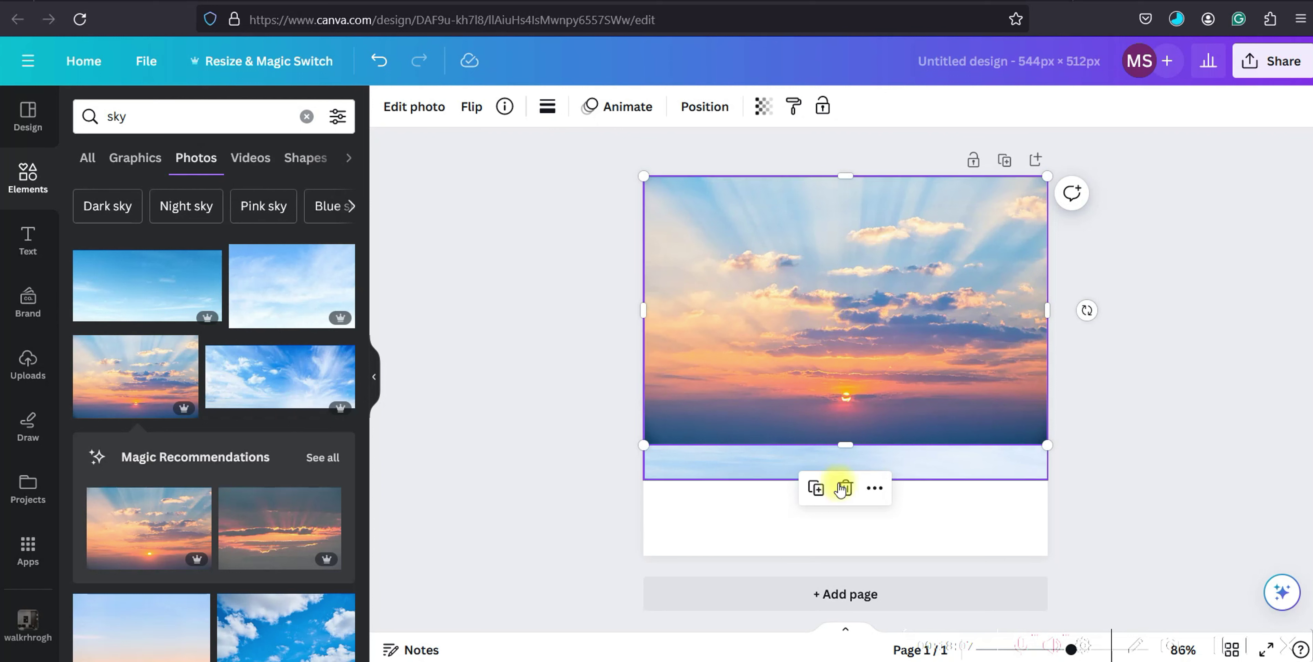
click(716, 479)
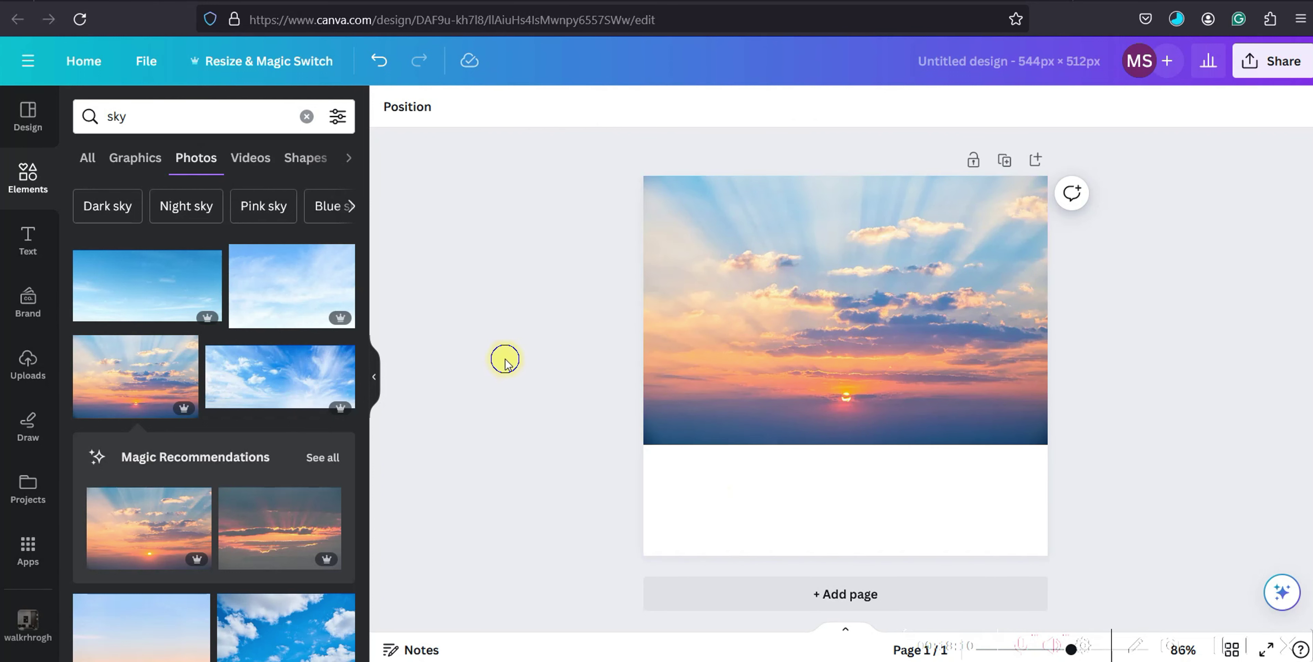
right_click(495, 350)
click(848, 357)
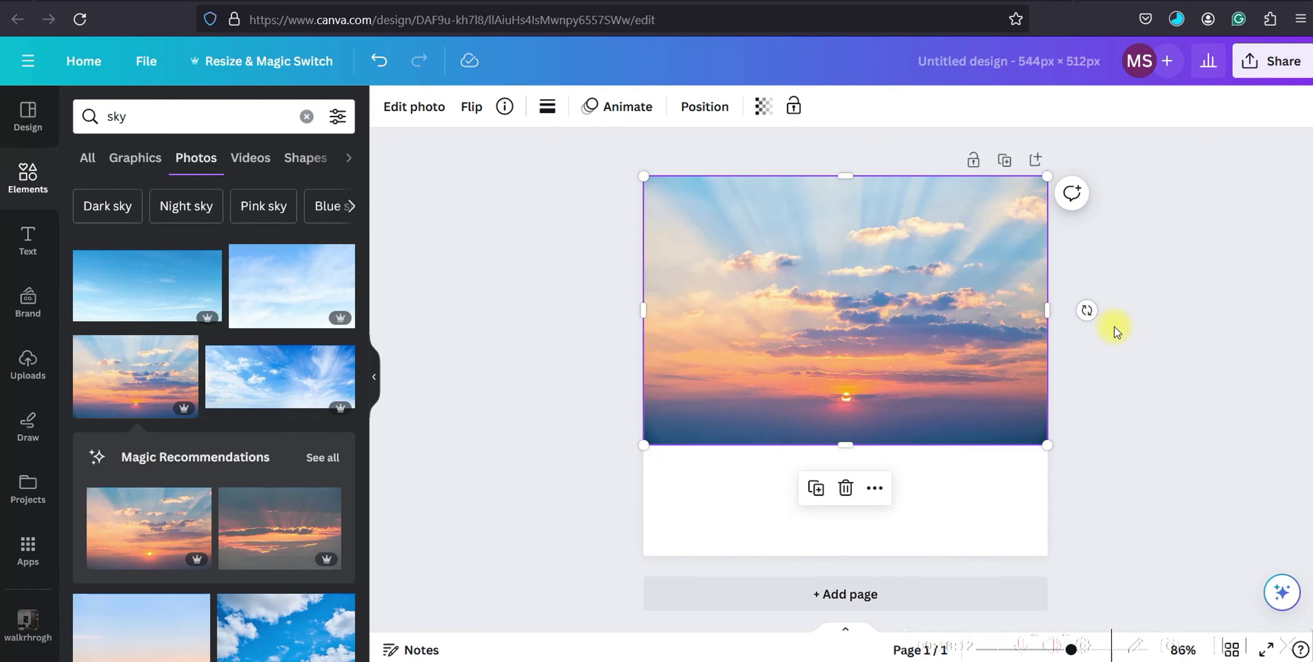
key(ctrl+z)
key(ctrl+z)
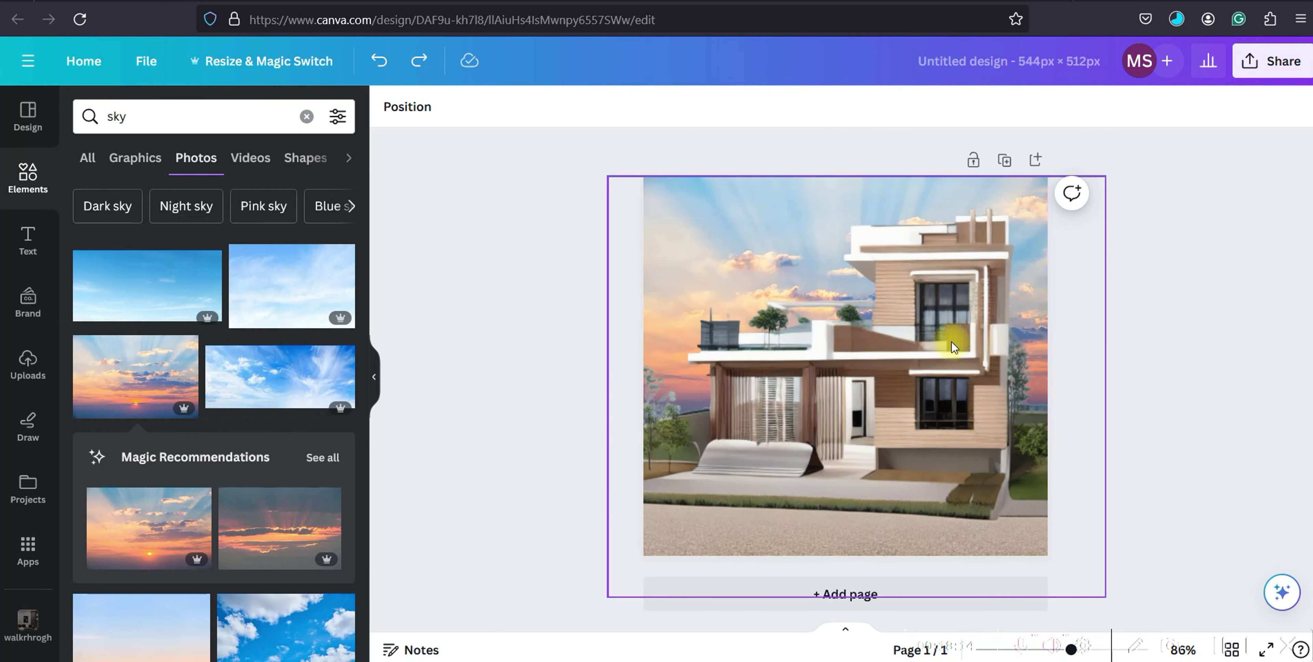
Step: Remove the sunset and blue sky photos from behind the house image
drag(747, 204, 609, 344)
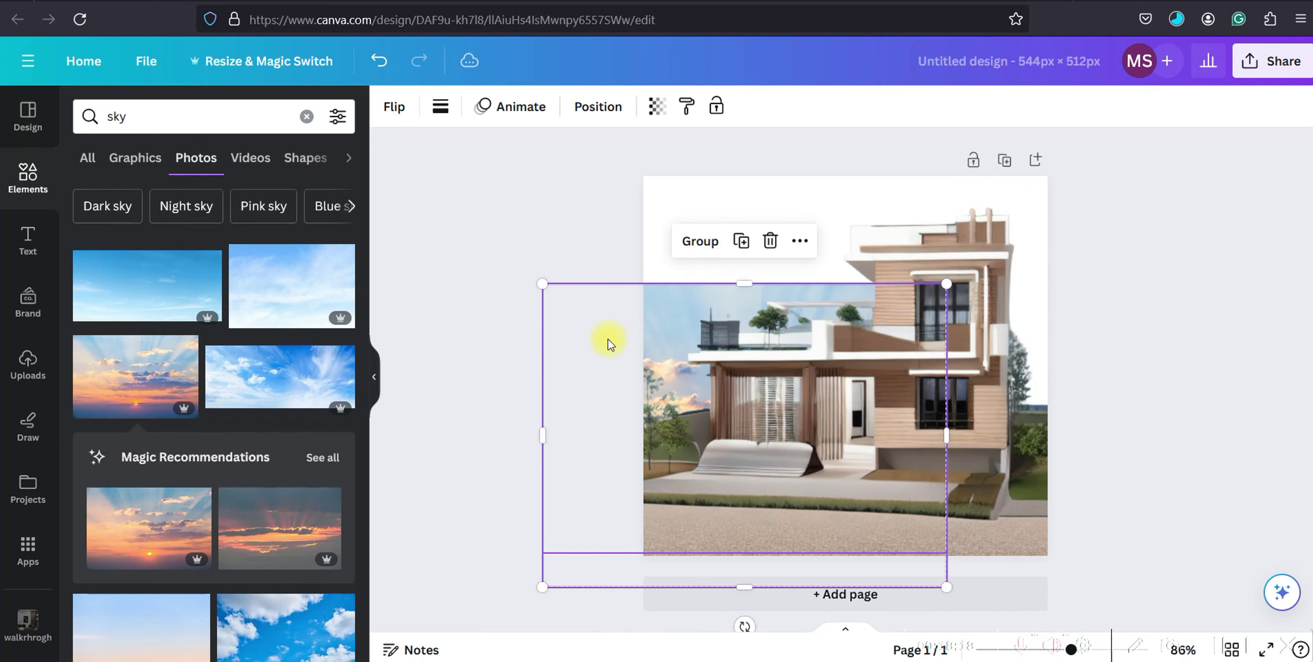
click(709, 205)
drag(724, 202, 760, 359)
key(ctrl+z)
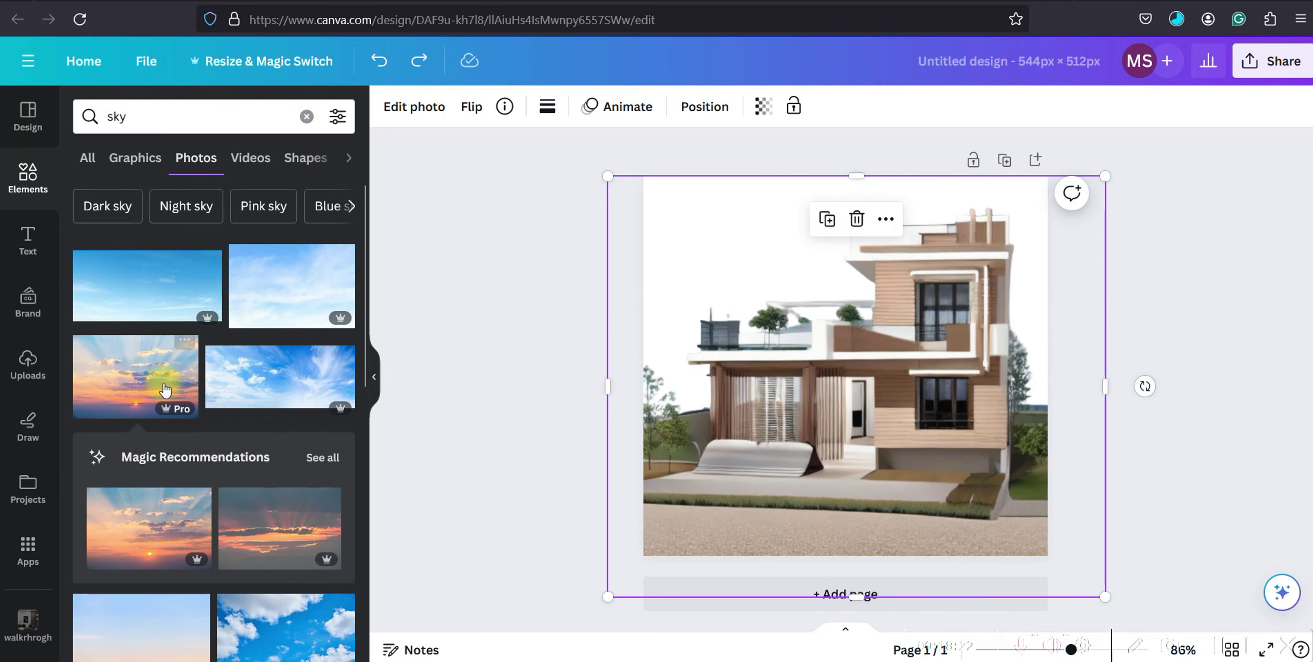
Step: Add the blue sky photo with wispy clouds at the page's top, stretch it to 544 × 326.4 px and send it to the back
drag(249, 393, 777, 252)
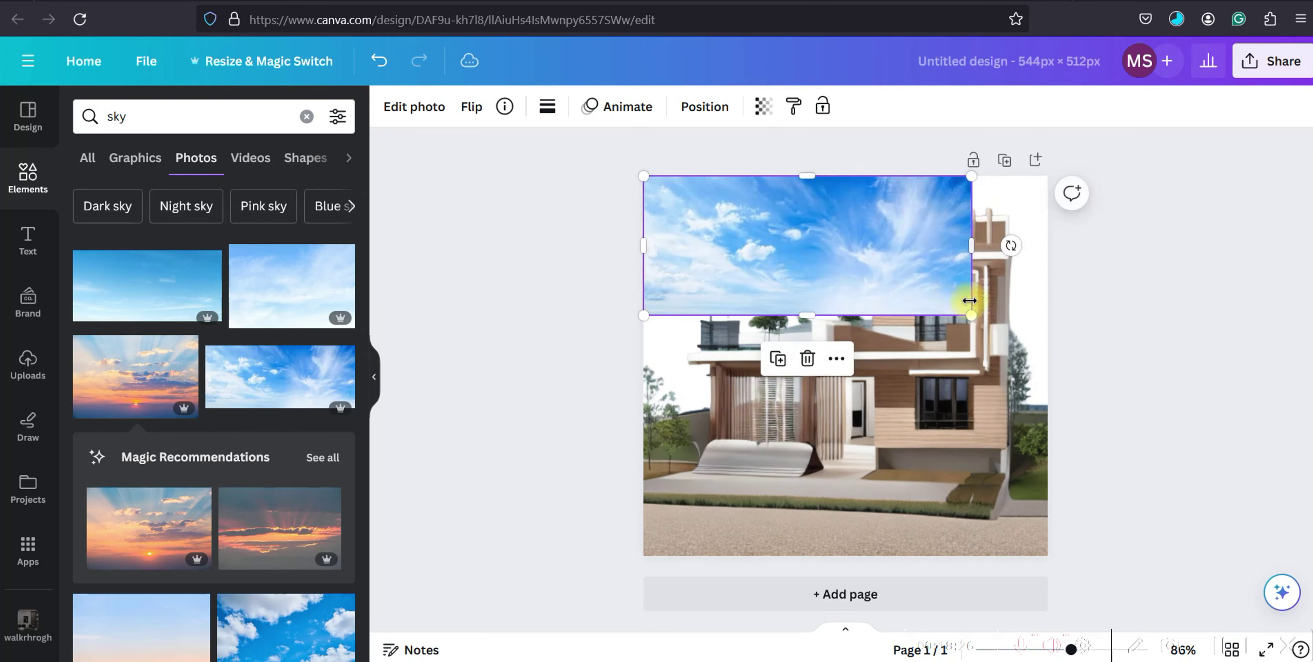
drag(969, 315, 1047, 347)
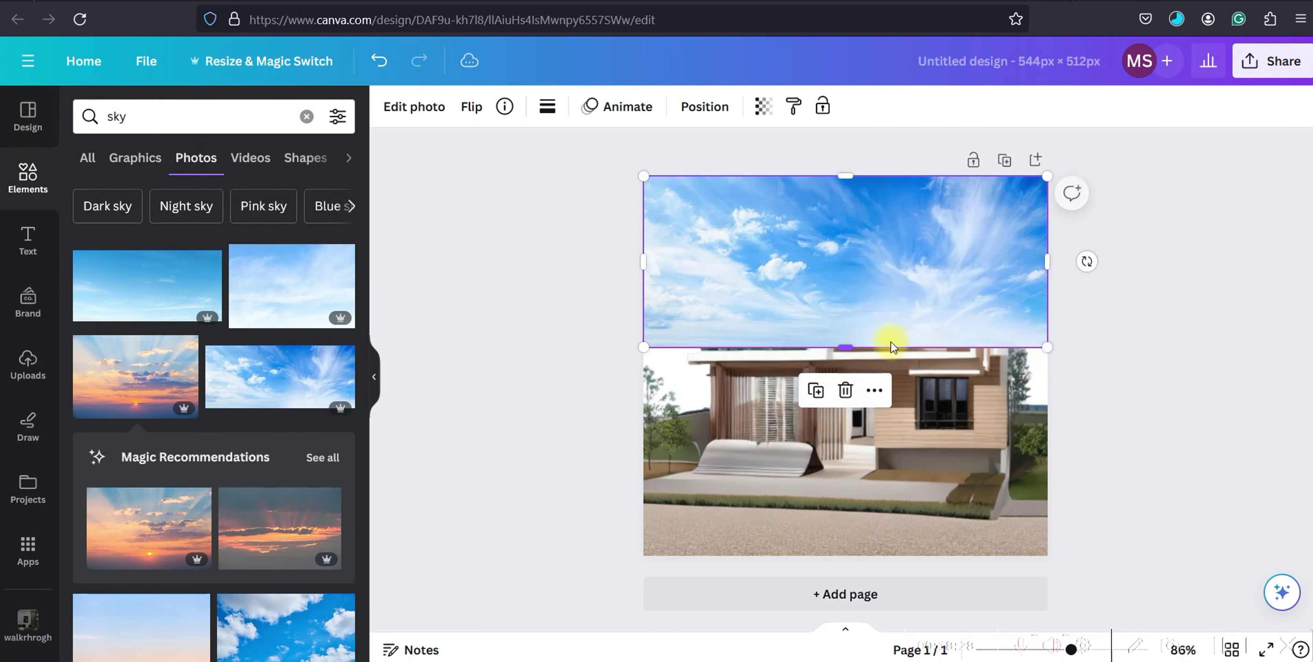
drag(849, 349, 849, 418)
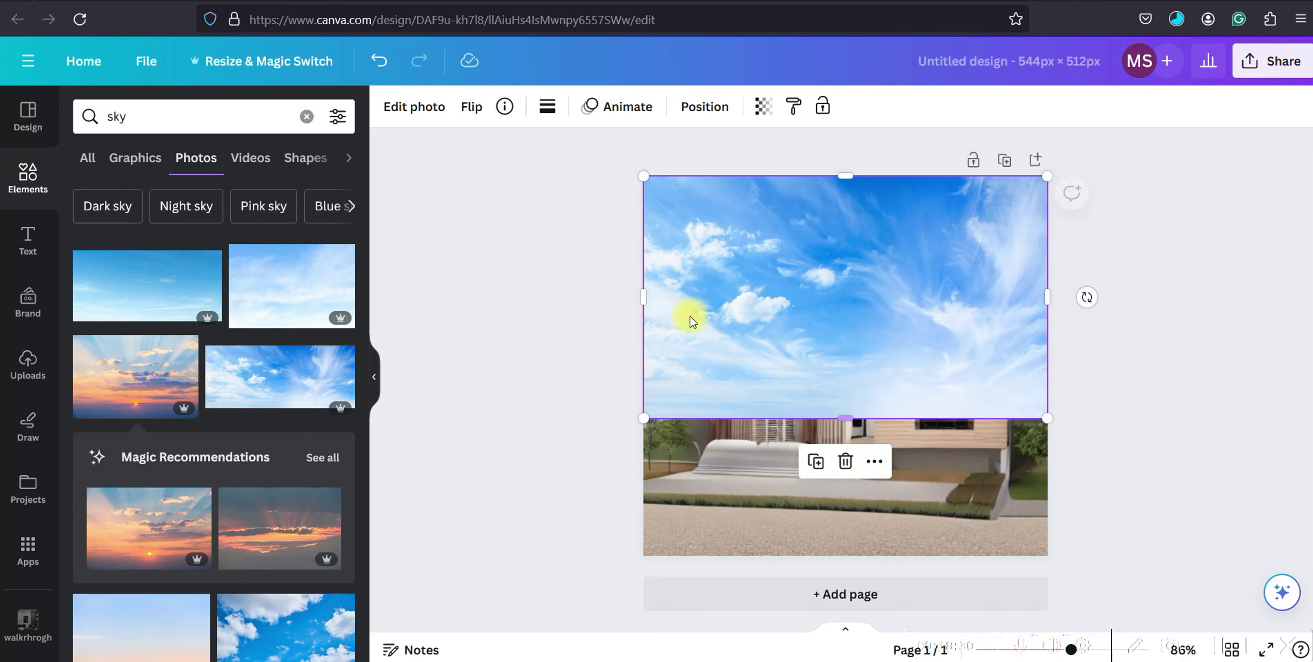
click(703, 106)
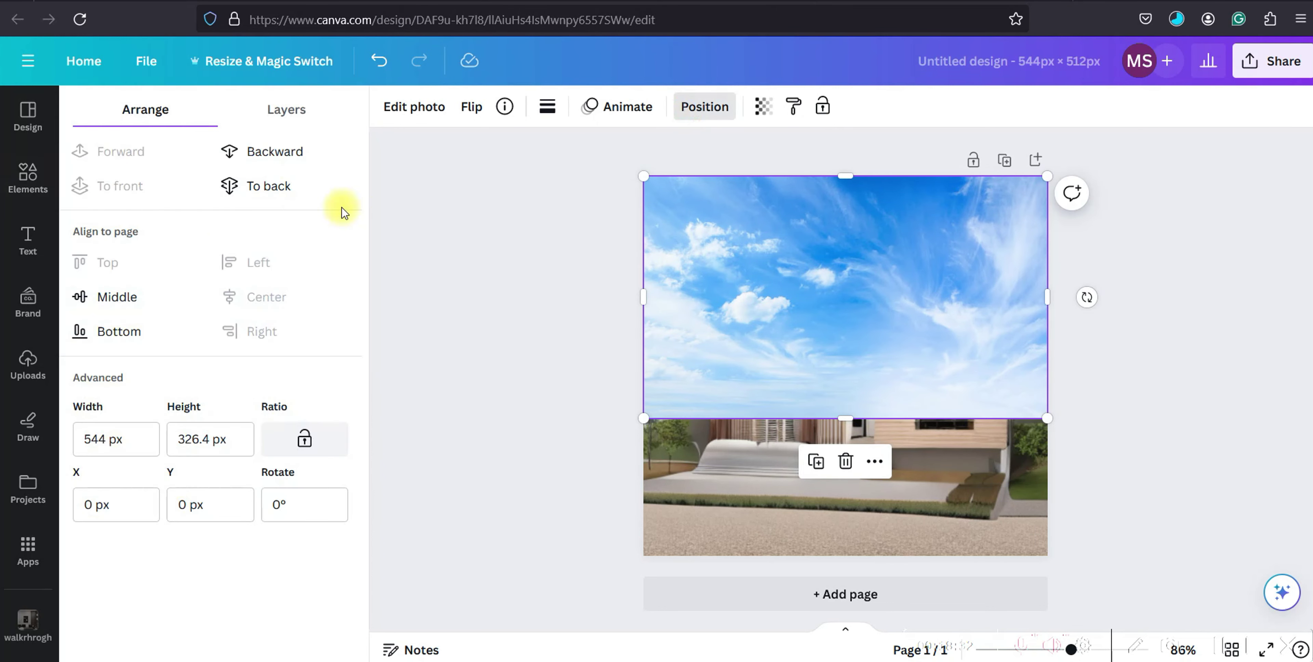
click(256, 191)
click(530, 242)
click(528, 304)
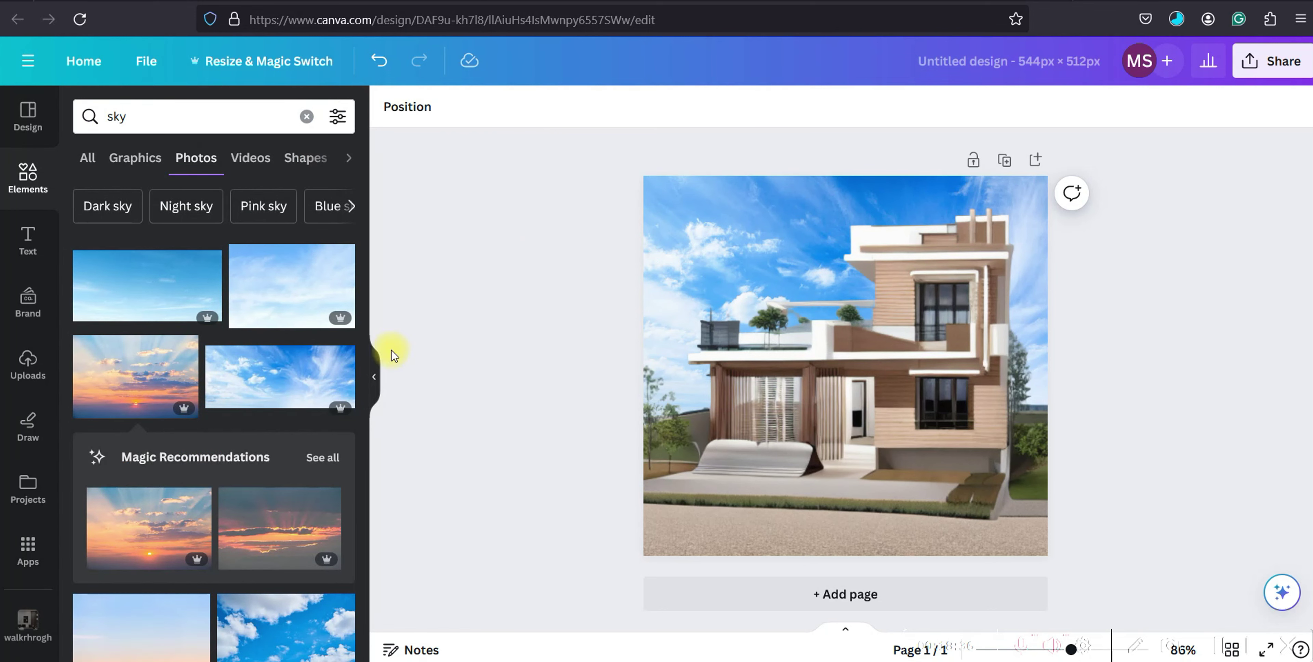
Step: Replace the blue sky photo with the sunset photo and enlarge it to 544 × 362.4 px across the page's top
scroll(229, 445, down, 1)
drag(130, 332, 661, 284)
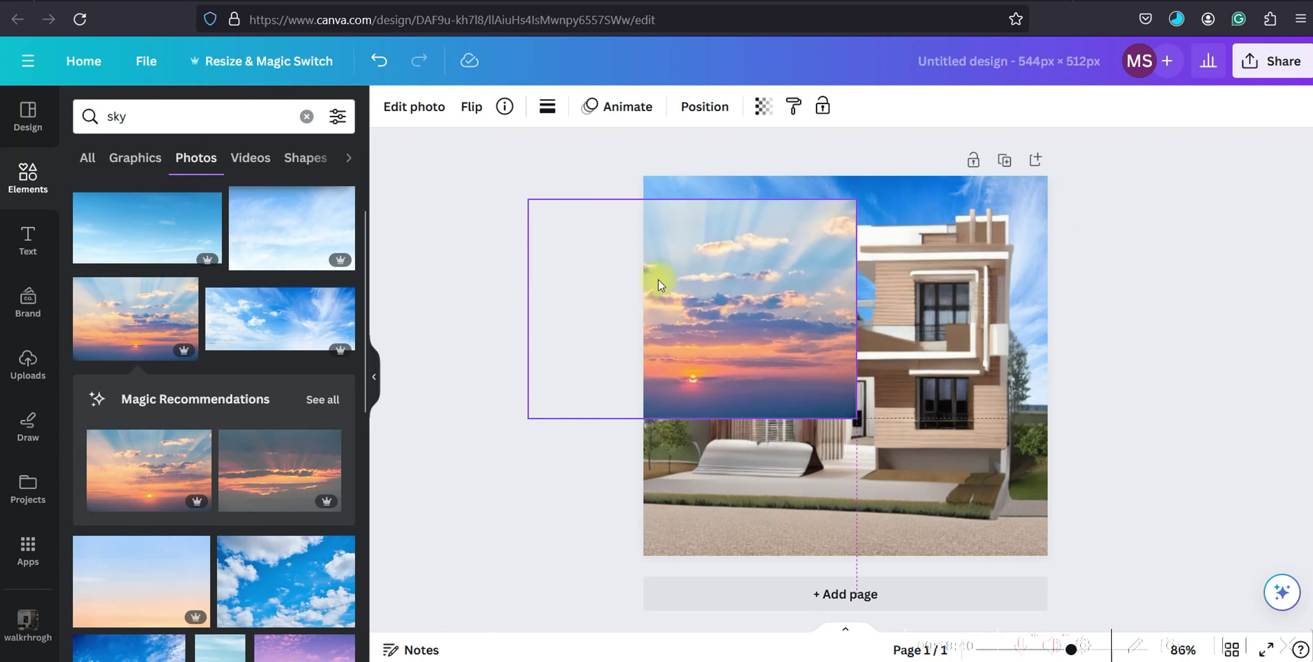
click(918, 185)
drag(921, 191, 898, 226)
drag(972, 393, 1046, 438)
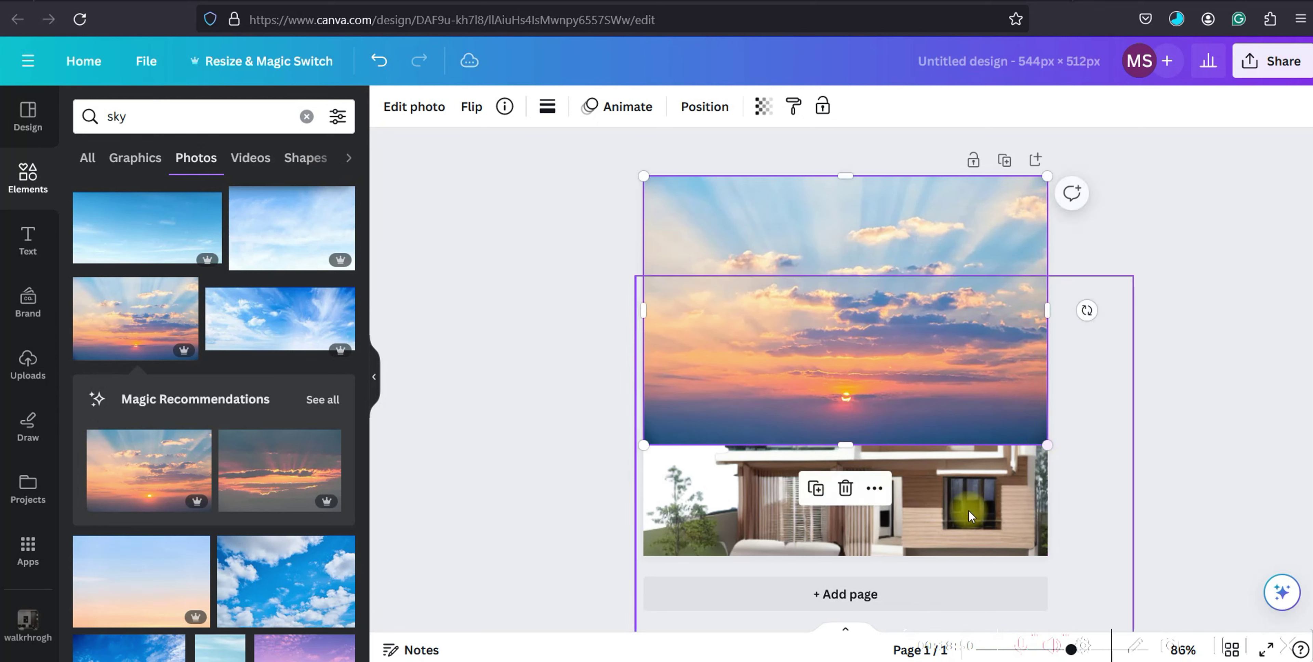
Step: Move the house image back up on the page, send the sunset photo to the back and fine-tune the house's position
drag(953, 516, 927, 428)
click(944, 181)
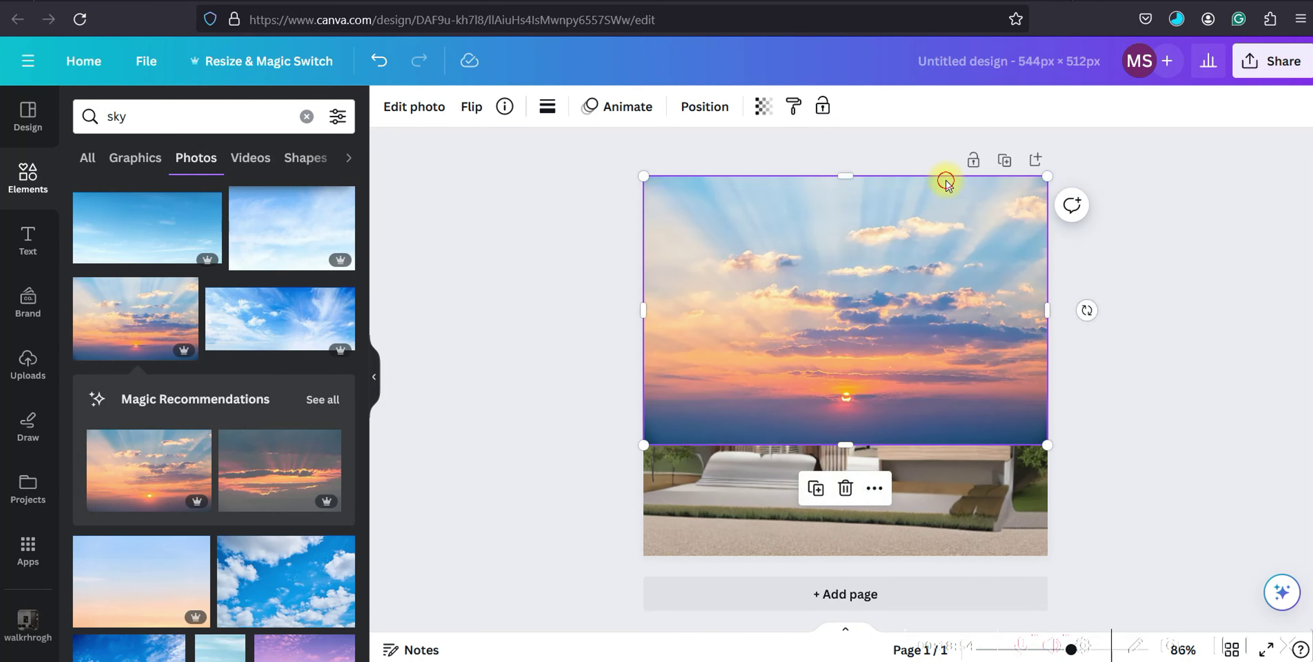
click(693, 106)
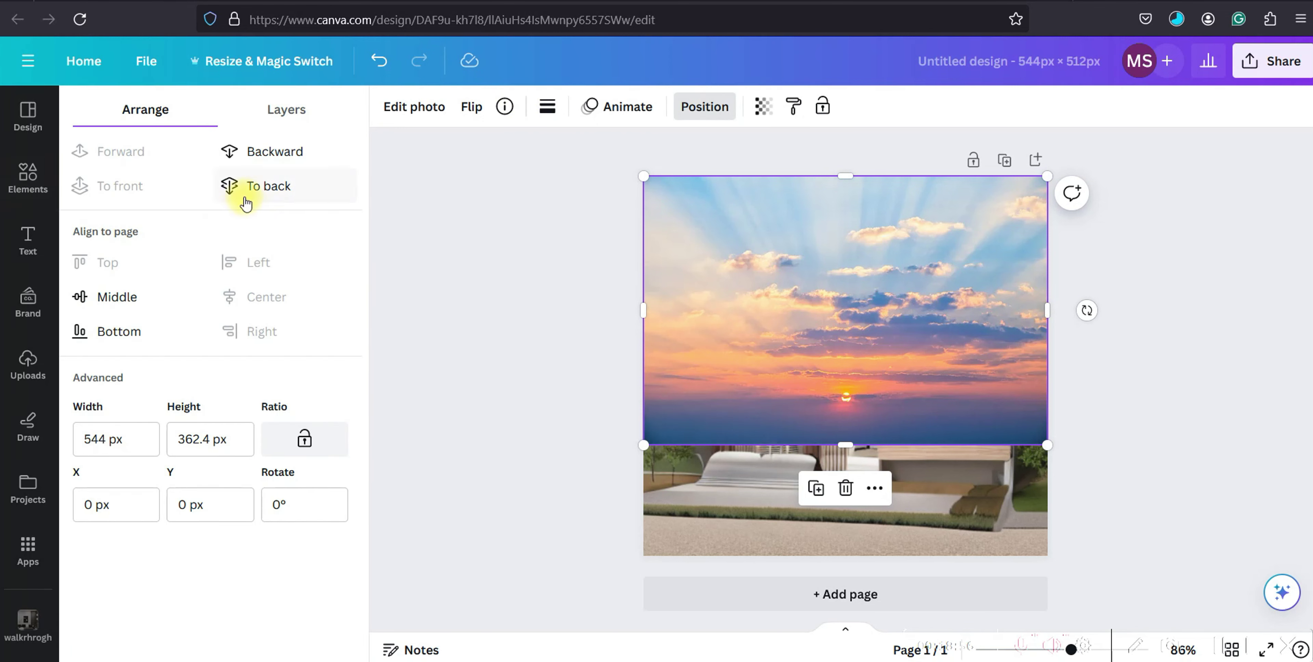
click(244, 186)
click(522, 357)
mouse_move(939, 353)
mouse_down()
mouse_move(938, 342)
mouse_move(935, 360)
mouse_up()
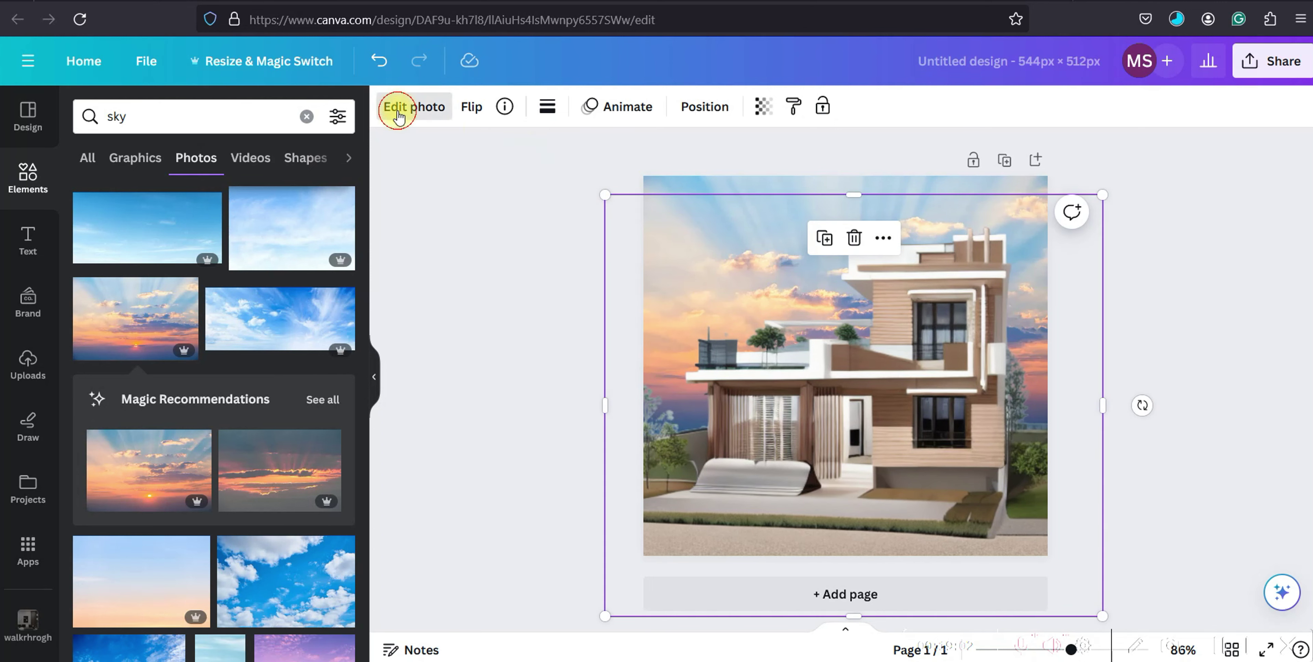
Step: Adjust the house image's white balance to temperature 20 and tint 12
click(408, 107)
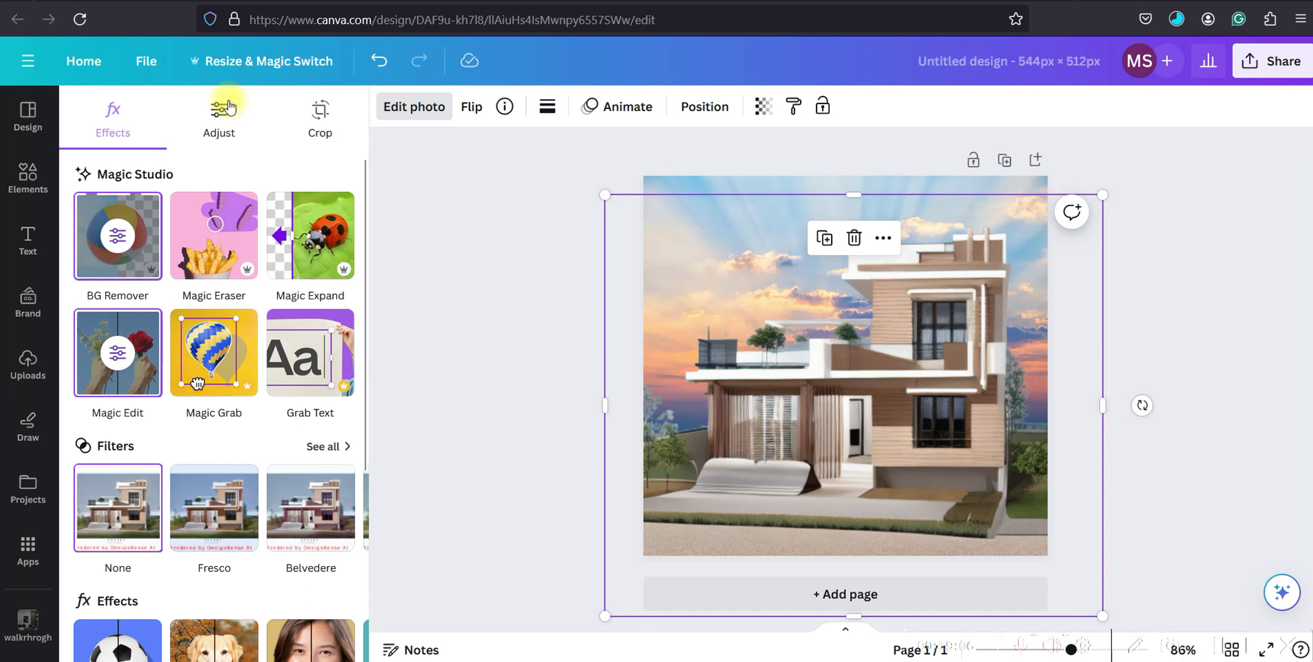
click(224, 110)
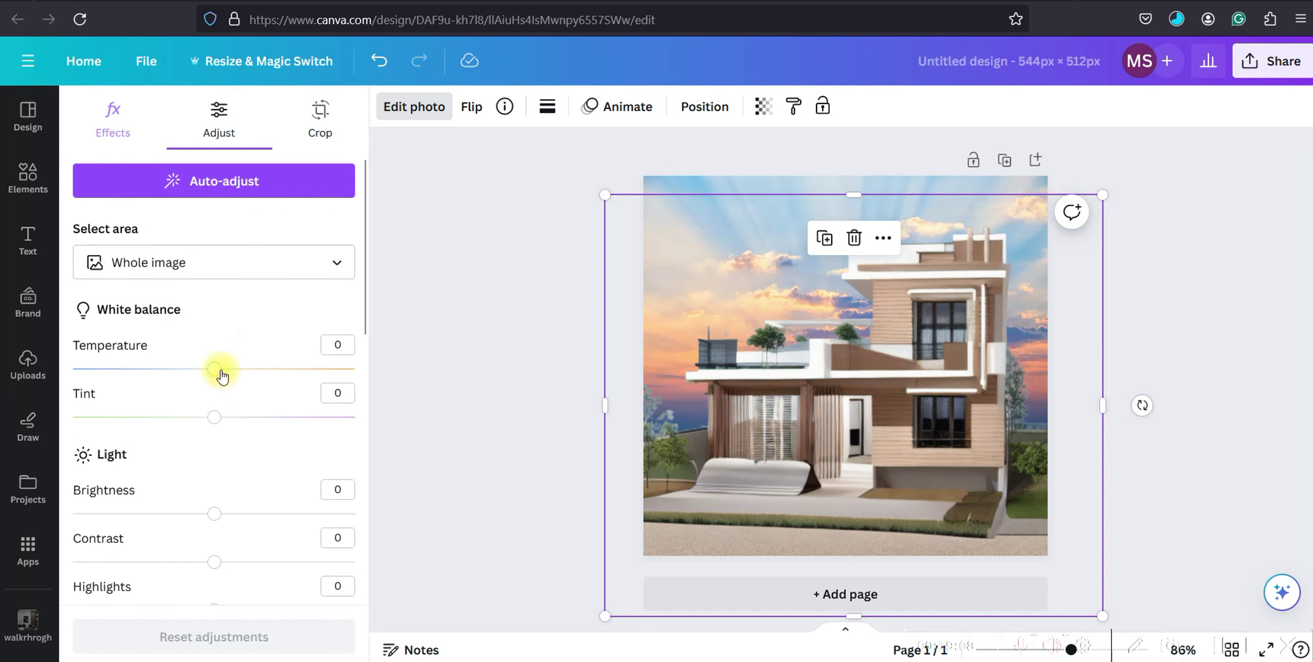
drag(221, 377, 239, 377)
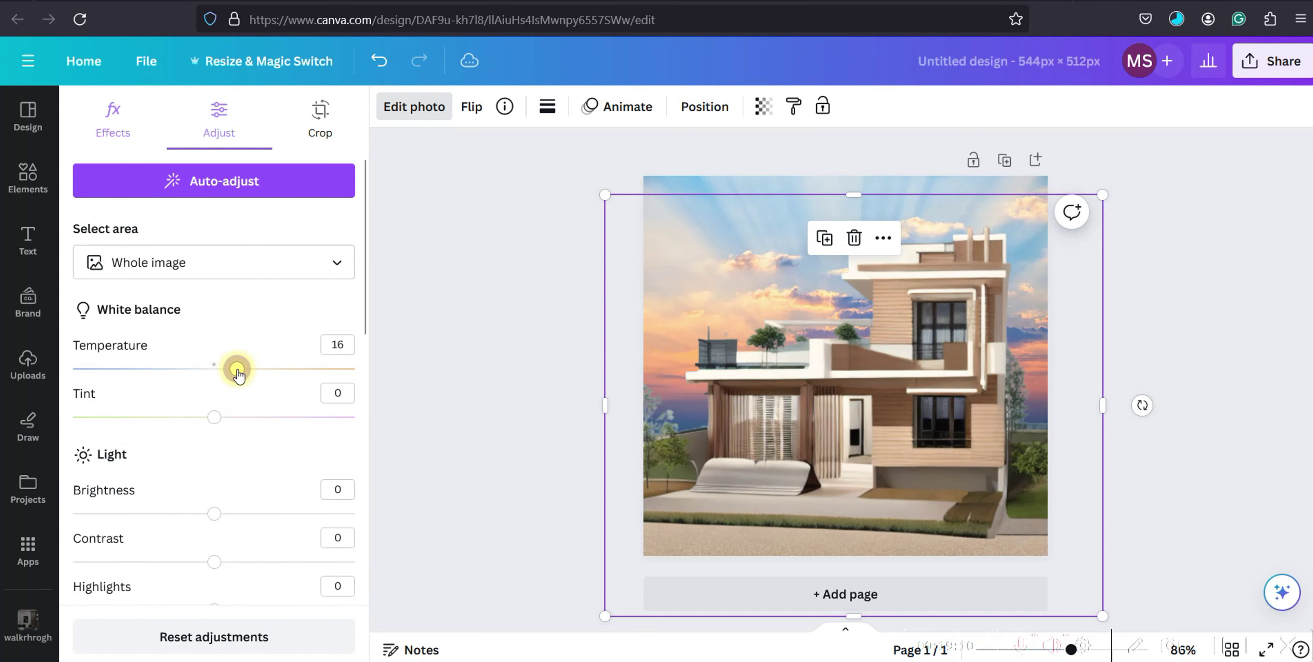
drag(215, 417, 231, 417)
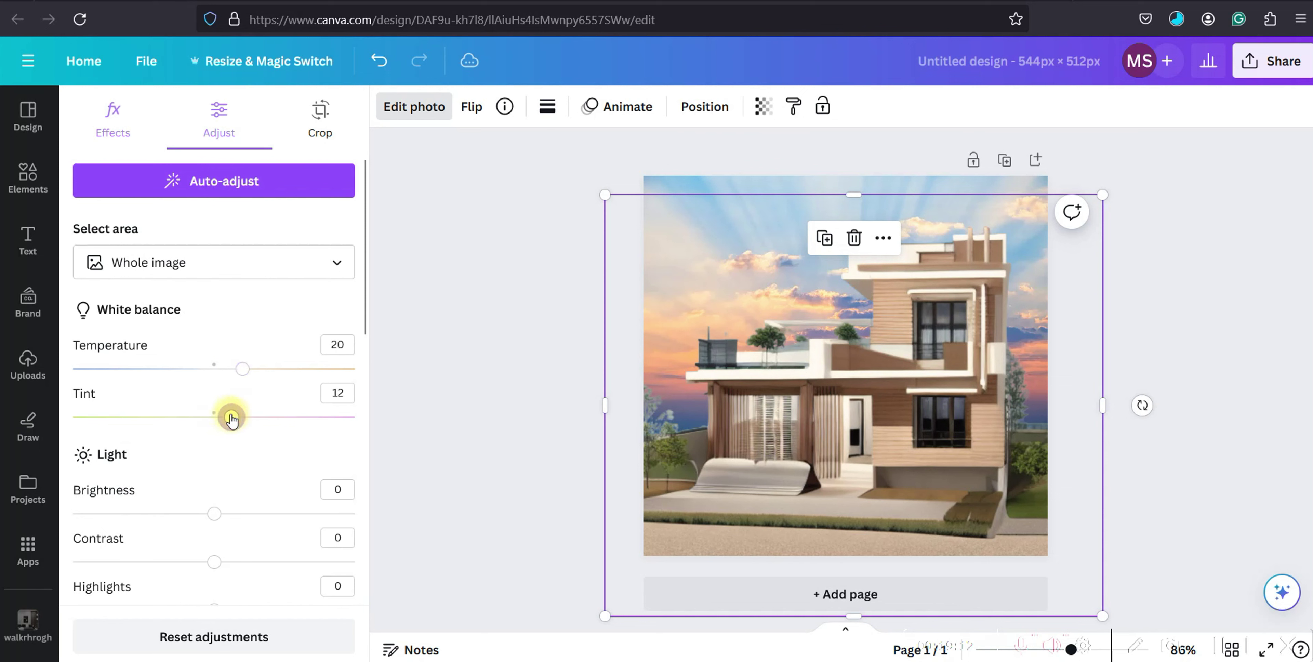
Step: Set the house image's brightness to 7, contrast to 5, highlights to 11 and shadows to 14
drag(214, 514, 235, 515)
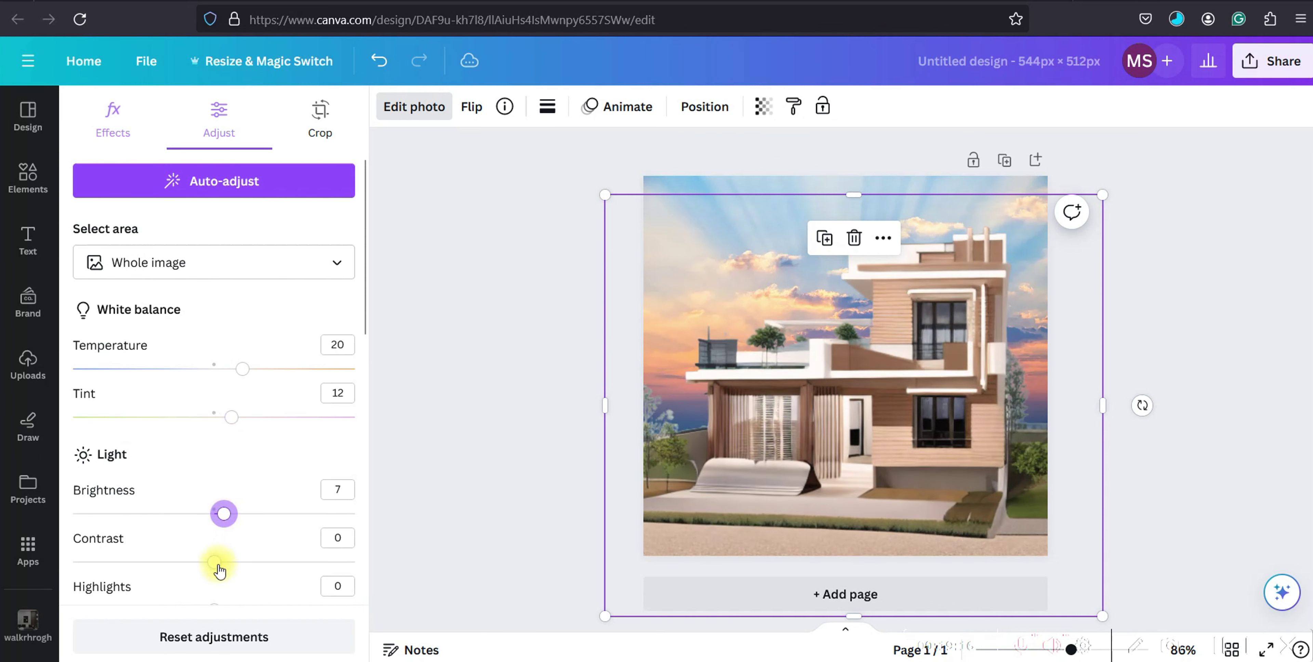
drag(215, 564, 220, 563)
scroll(281, 537, down, 2)
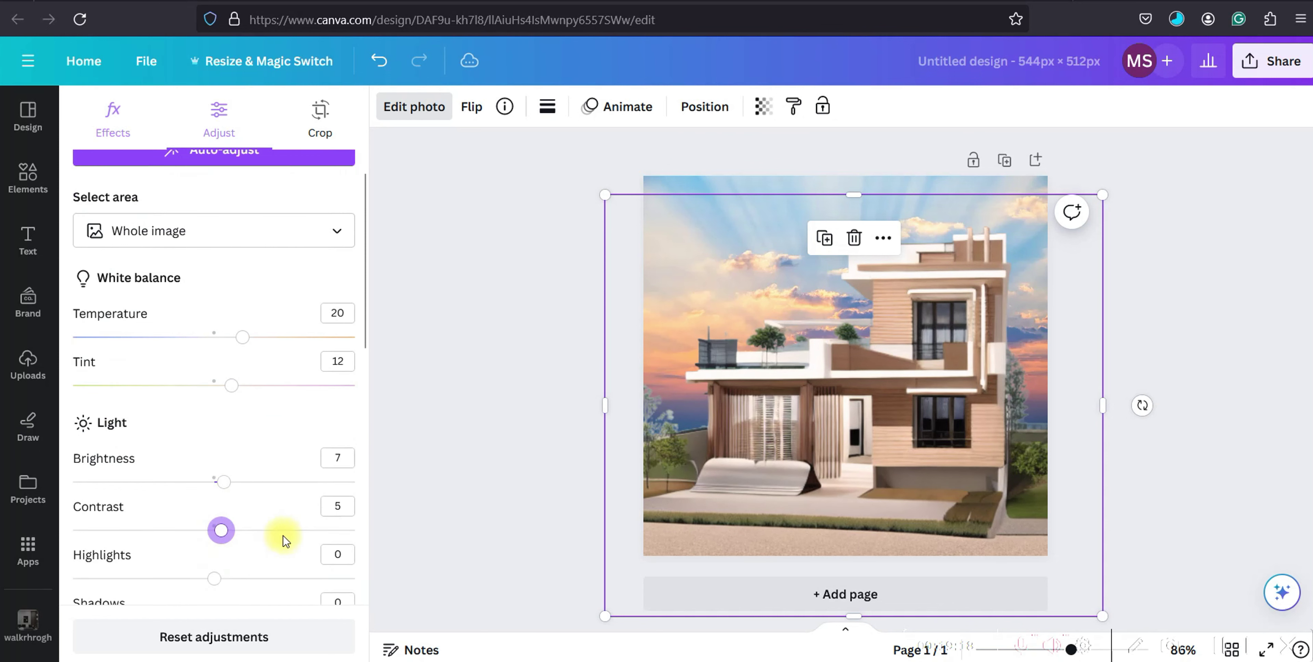
drag(214, 511, 229, 513)
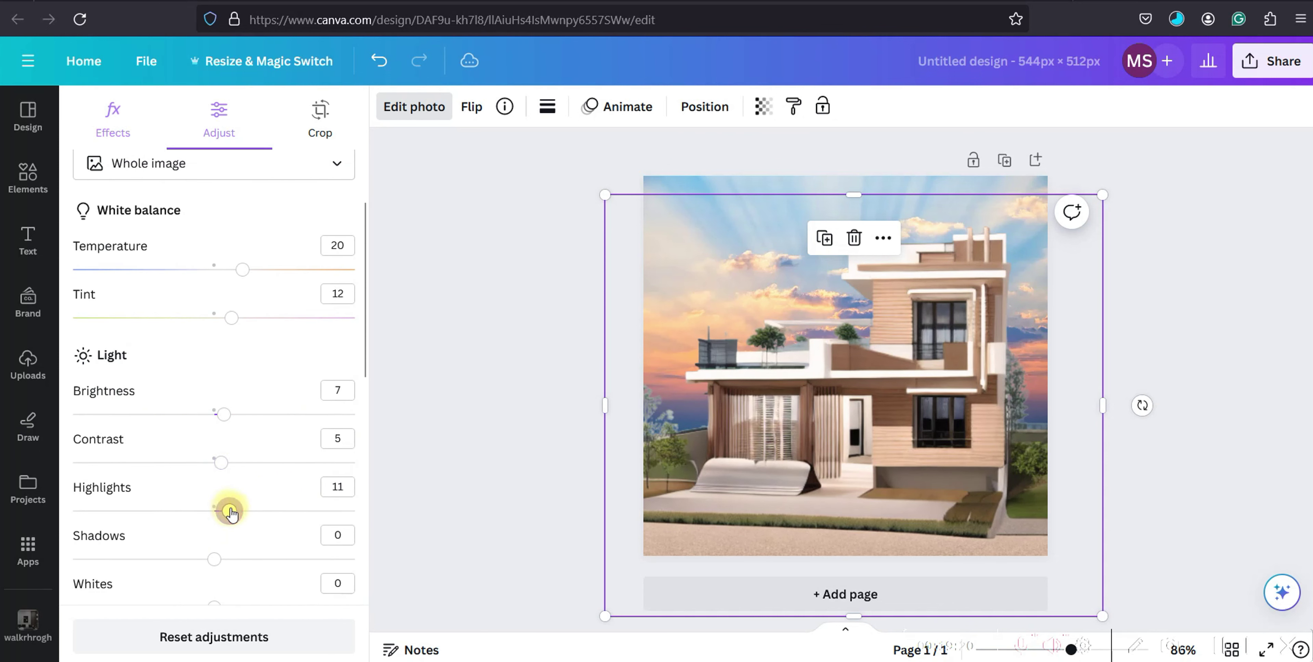
drag(214, 558, 233, 559)
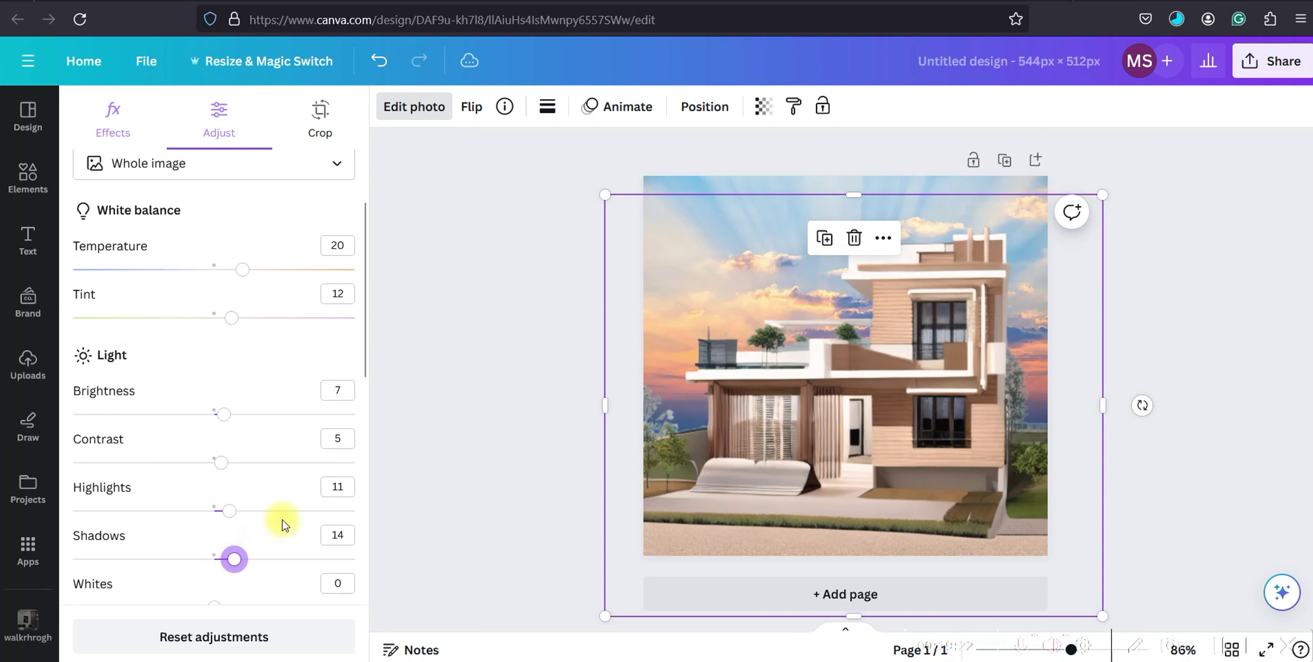
Step: Set the house image's sharpness to 25, clarity to 16 and vignette to 40, and deselect it
scroll(280, 517, down, 10)
drag(216, 497, 250, 497)
drag(214, 543, 253, 546)
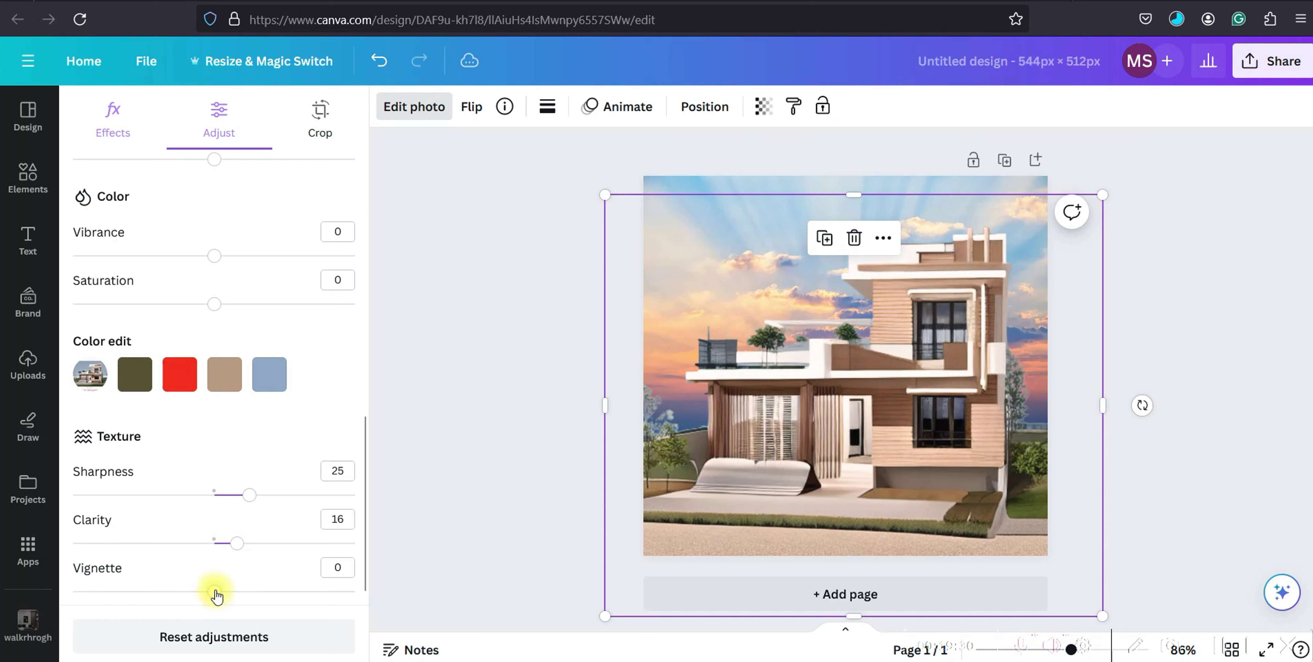
drag(218, 592, 272, 548)
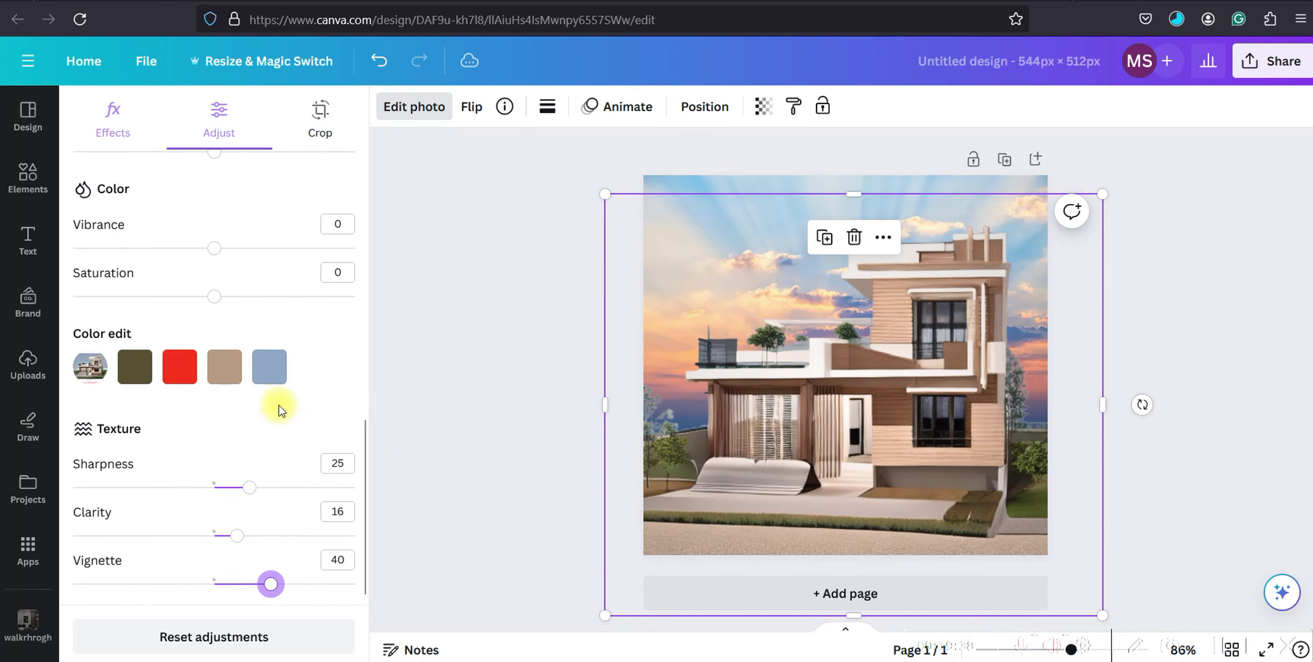
scroll(278, 410, up, 8)
scroll(274, 393, up, 2)
click(551, 313)
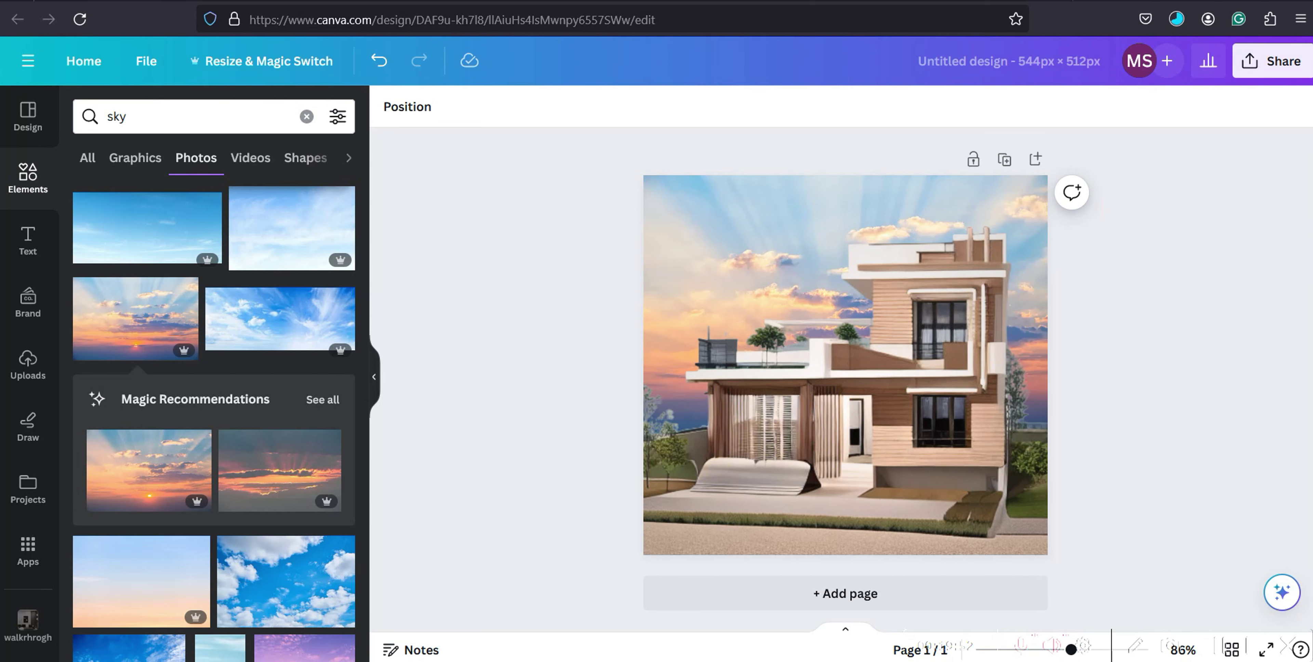
Step: Download the design as a PNG with an increased size multiplier
click(1260, 76)
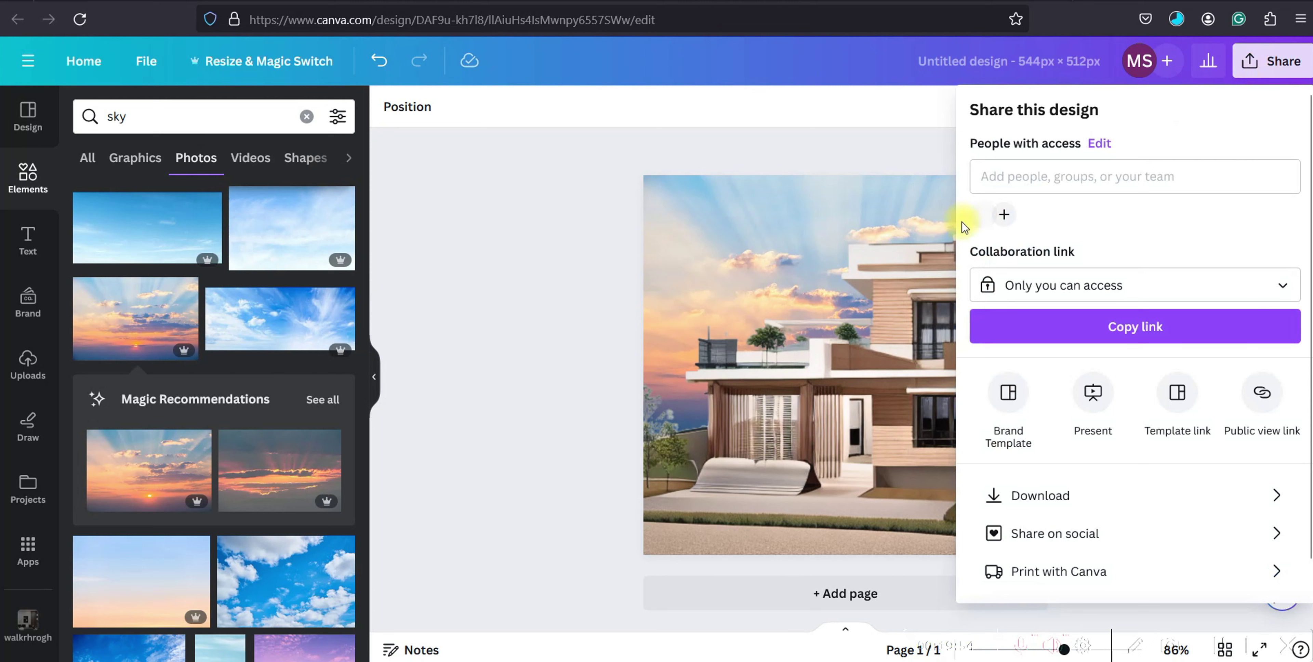
click(1102, 494)
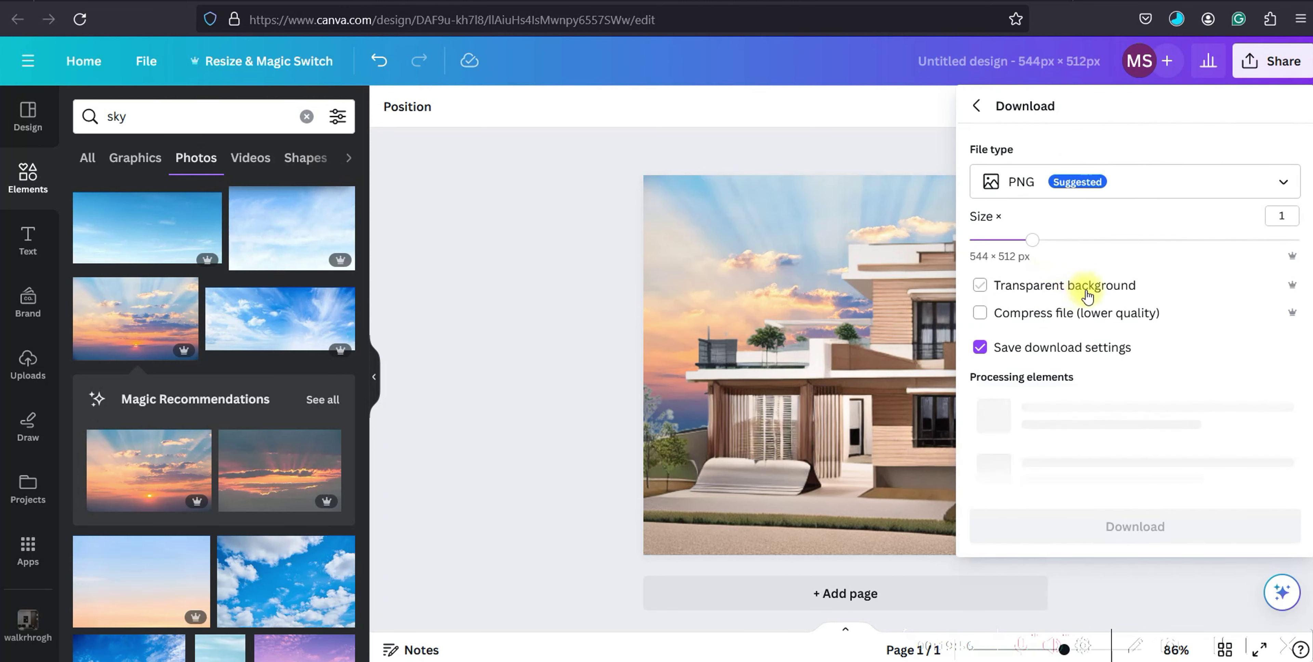
drag(1032, 239, 1267, 240)
click(1019, 400)
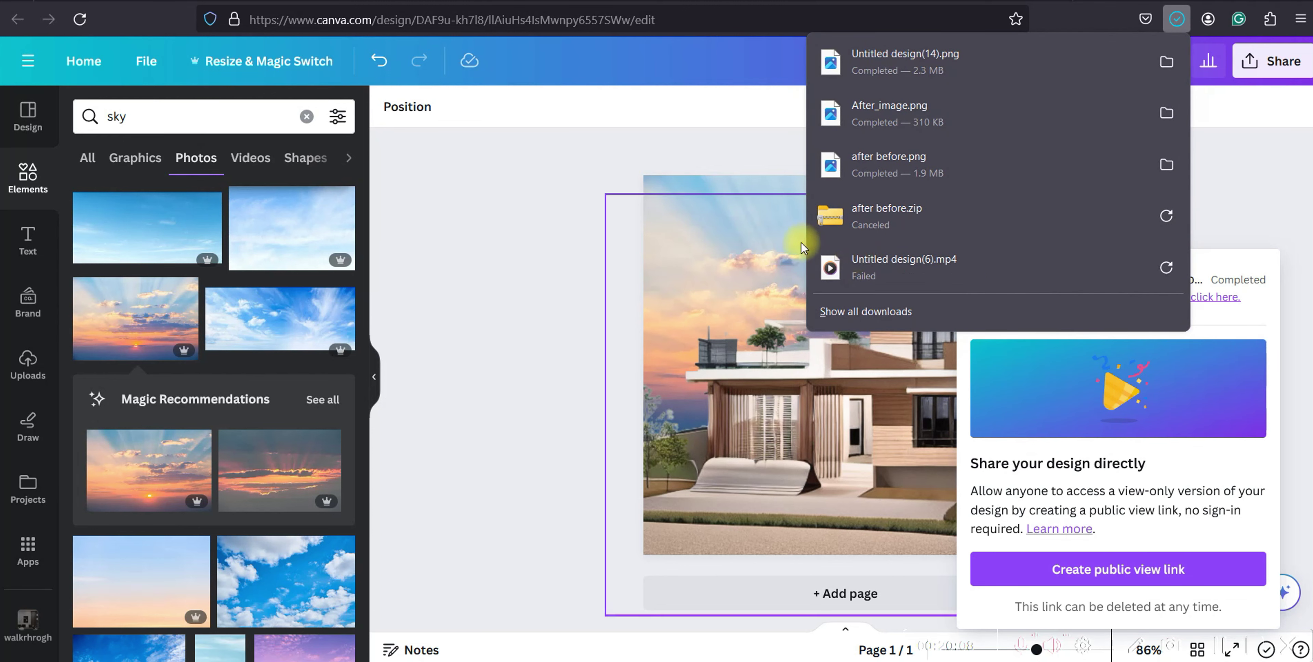
Step: Locate the downloaded Untitled design(14) image in the Downloads folder and open it maximized in the image viewer
click(1166, 61)
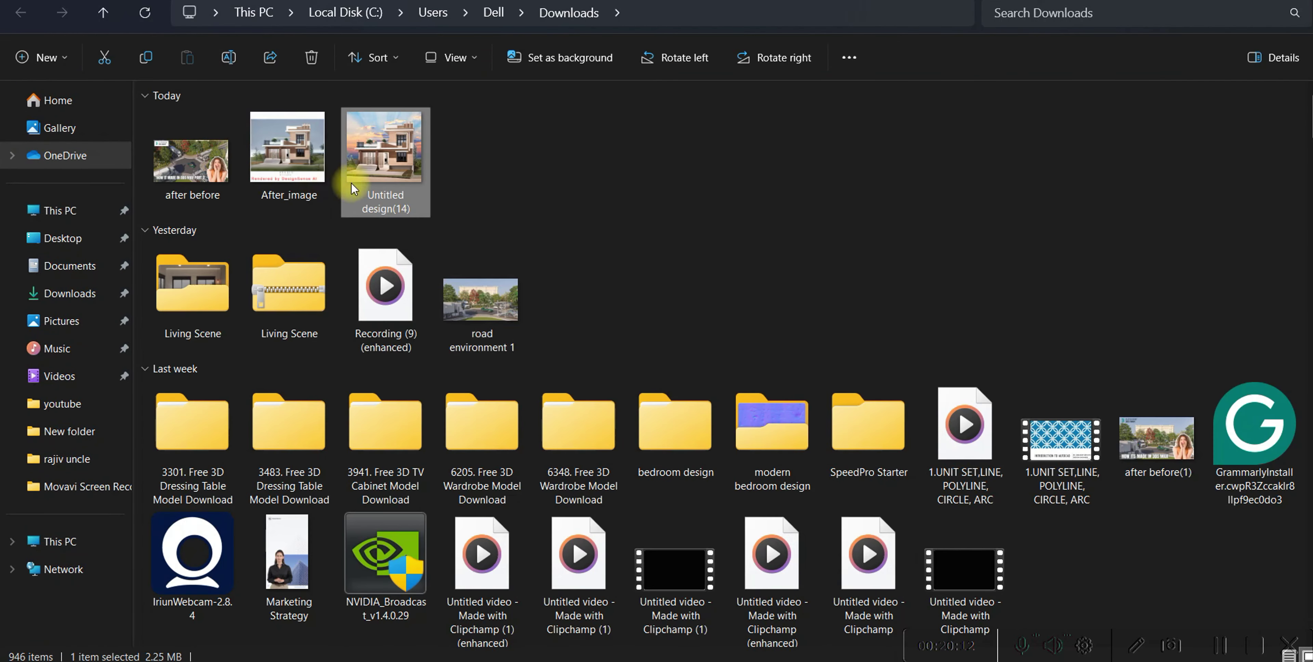
double_click(403, 179)
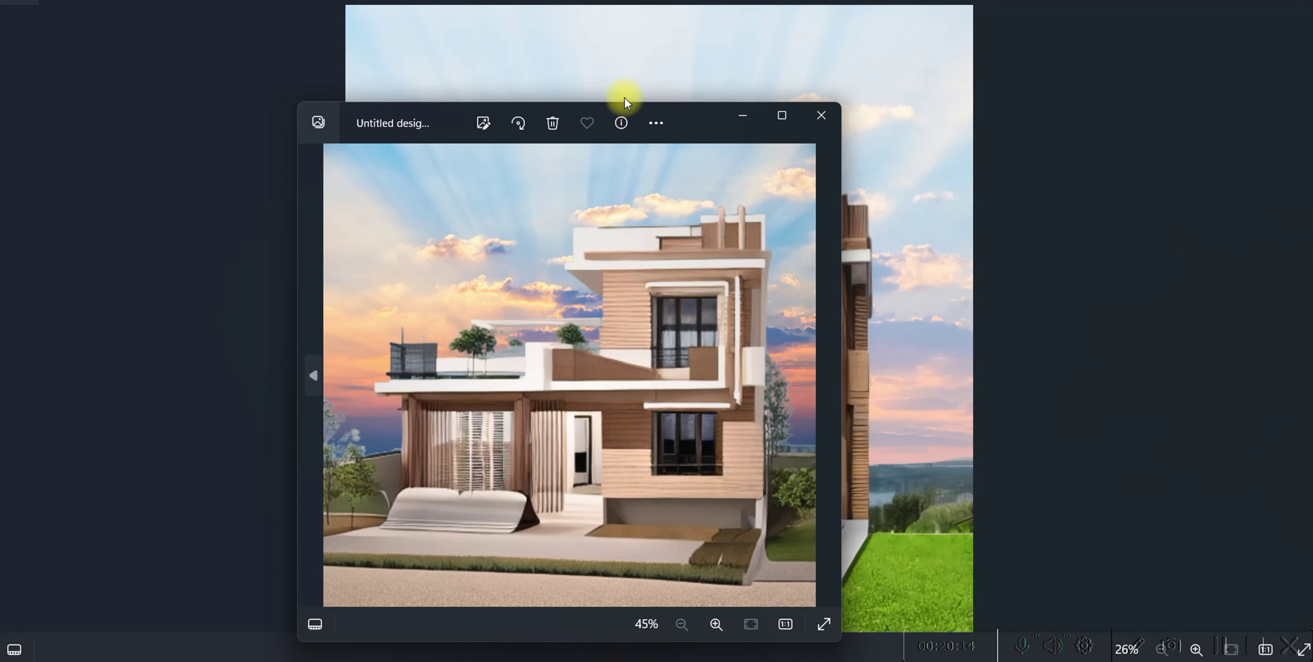
click(781, 115)
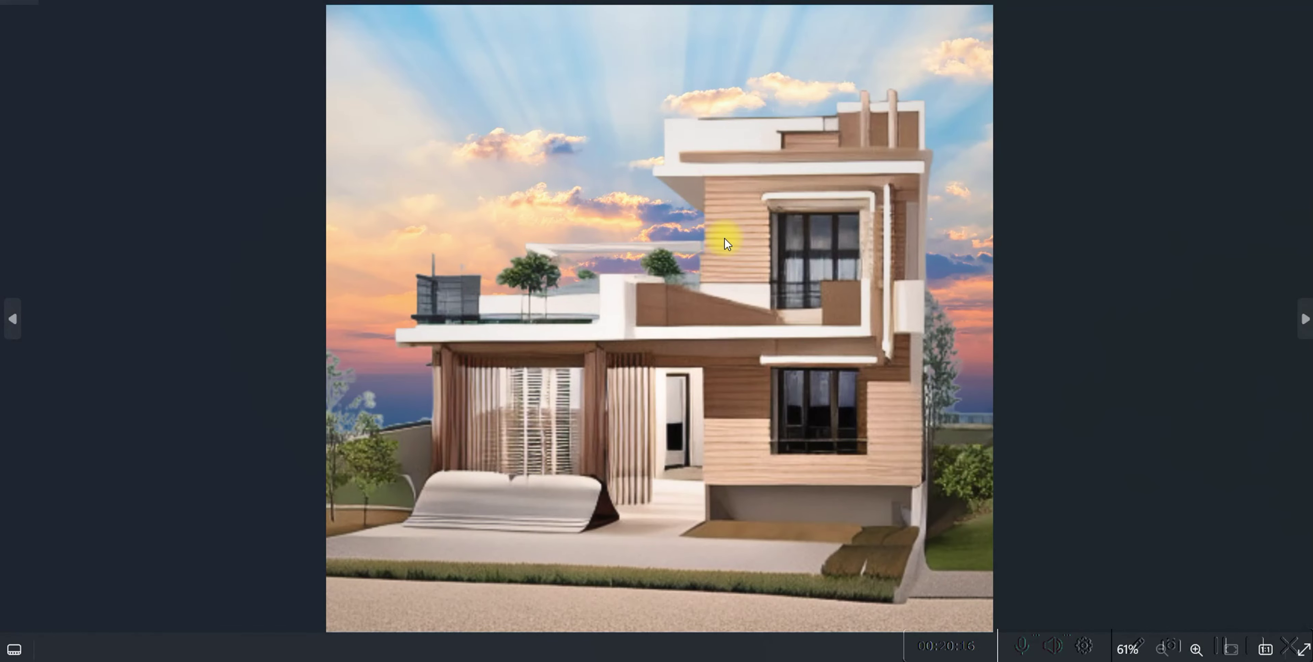